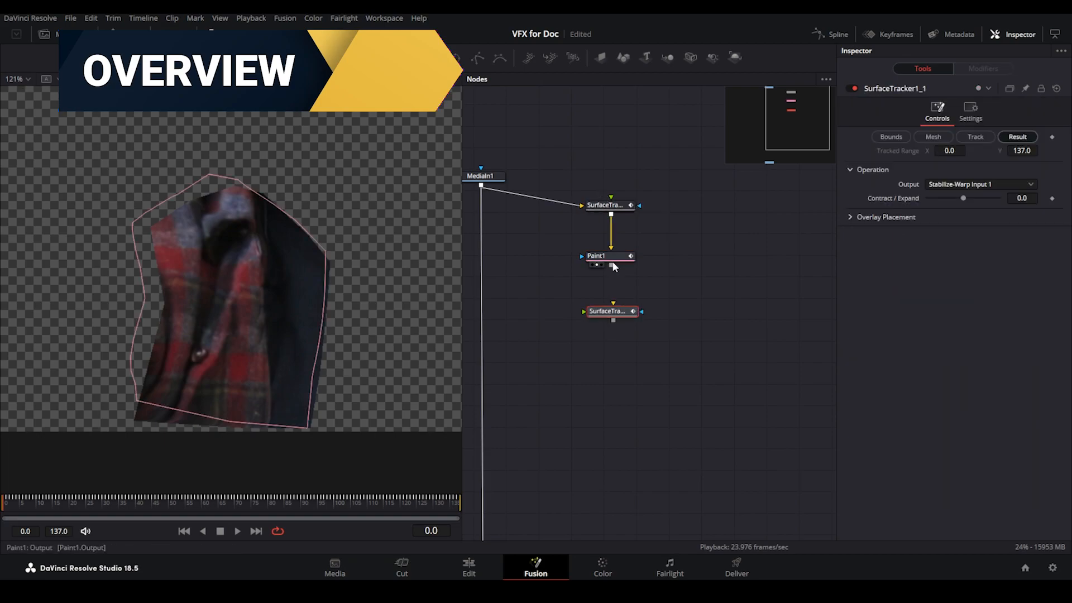
# Step: Connect the Paint1 node's output to the second Surface Tracker node
pyautogui.click(611, 261)
pyautogui.click(608, 311)
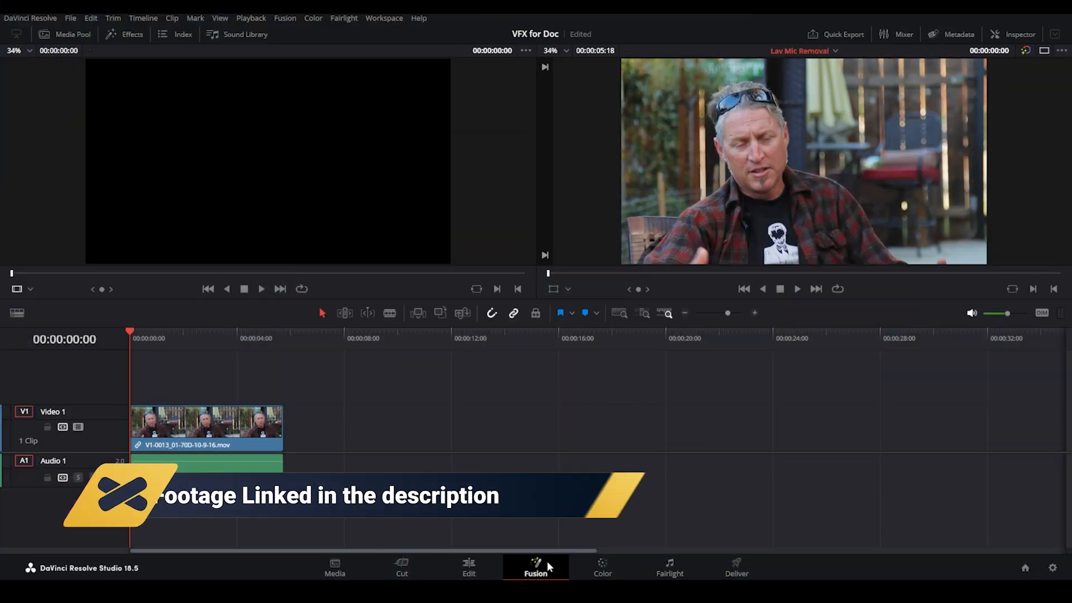
# Step: Open the clip on the Fusion page and play through the original footage
pyautogui.click(547, 567)
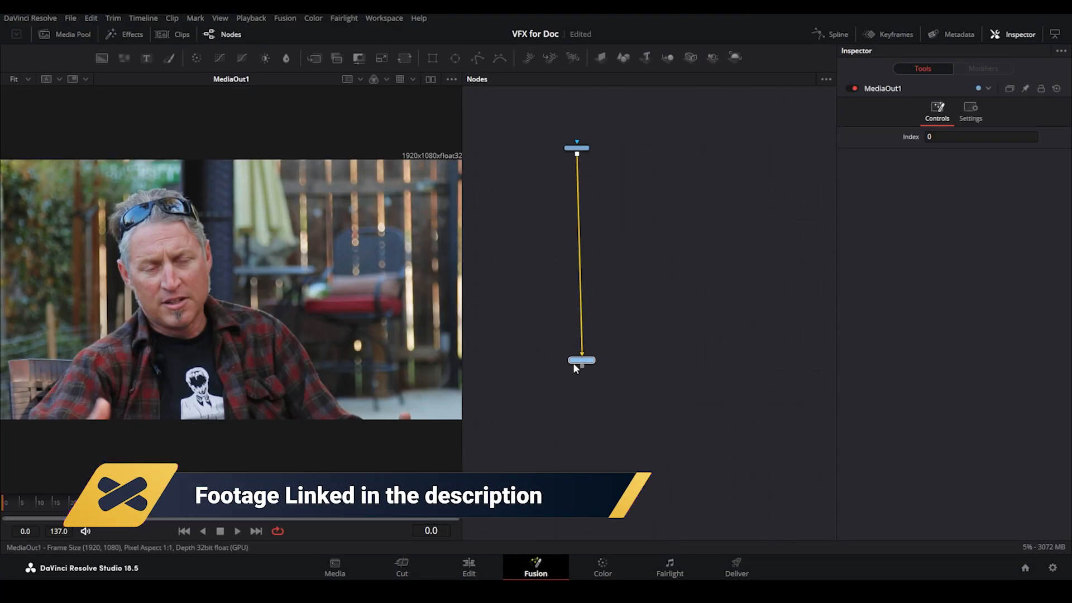
pyautogui.moveTo(621, 304); pyautogui.dragTo(619, 284)
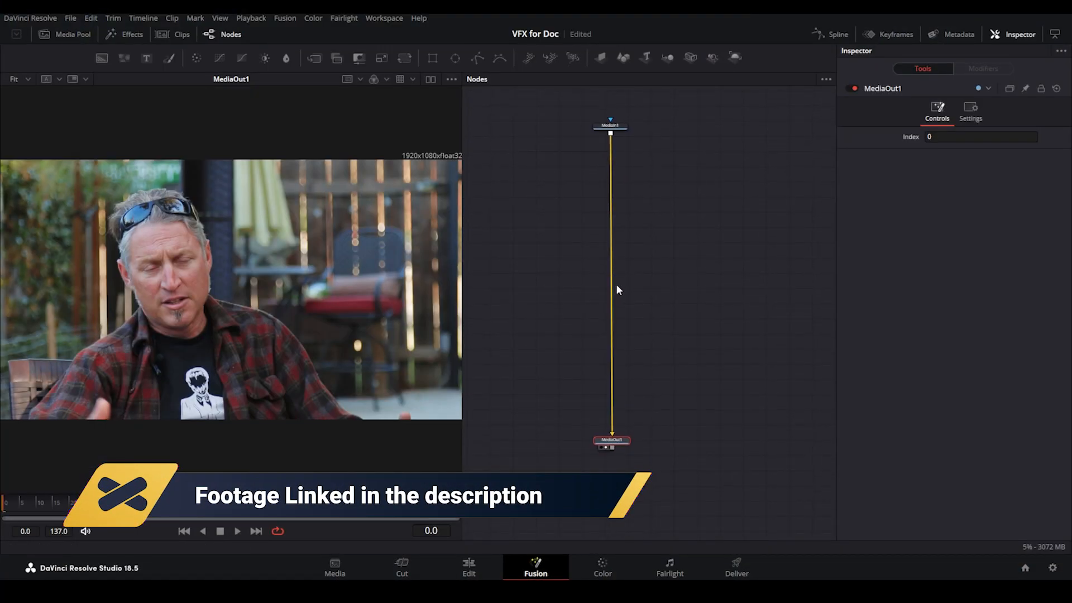
pyautogui.moveTo(57, 505); pyautogui.dragTo(7, 507)
pyautogui.press('space')
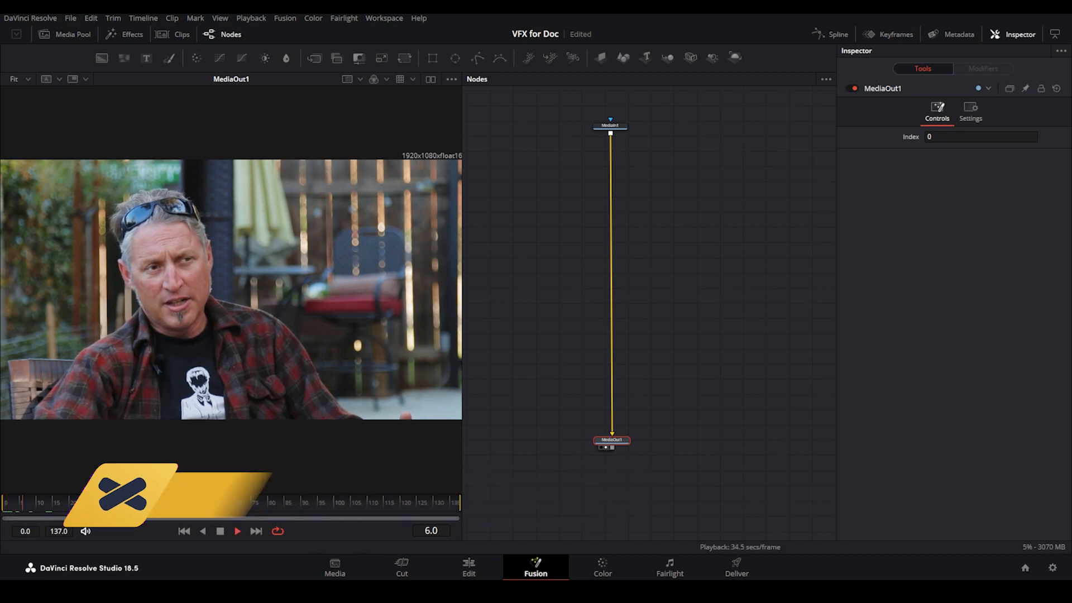
pyautogui.moveTo(93, 501); pyautogui.dragTo(16, 503)
# Step: Add a Surface Tracker node fed by MediaIn1 as a separate branch beside the main connection
pyautogui.scroll(2, 543, 199)
pyautogui.moveTo(609, 156); pyautogui.dragTo(569, 240)
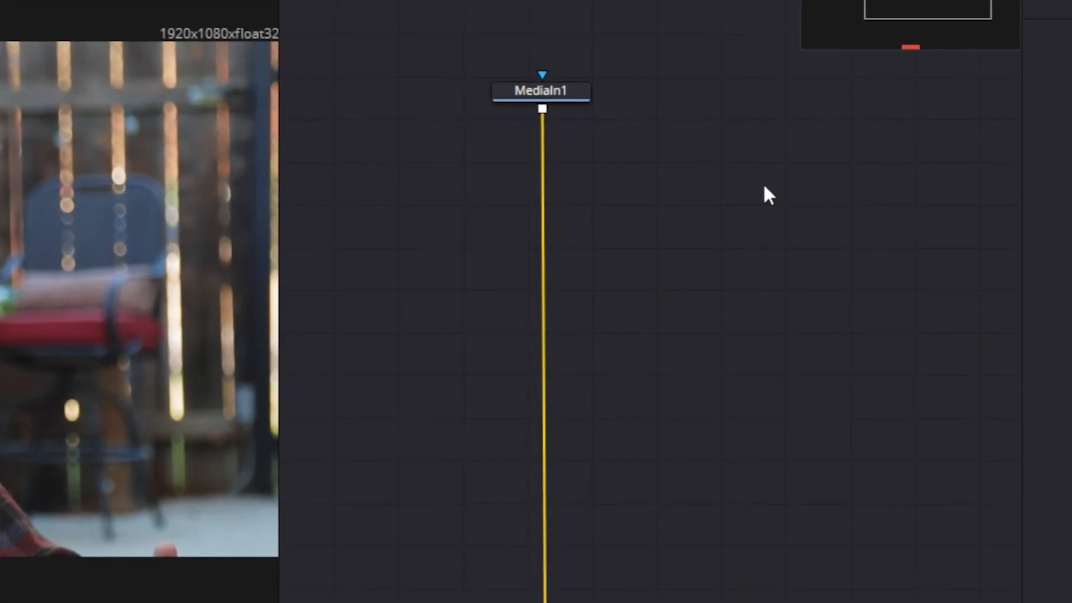
pyautogui.hotkey('shift', 'space')
pyautogui.write('s')
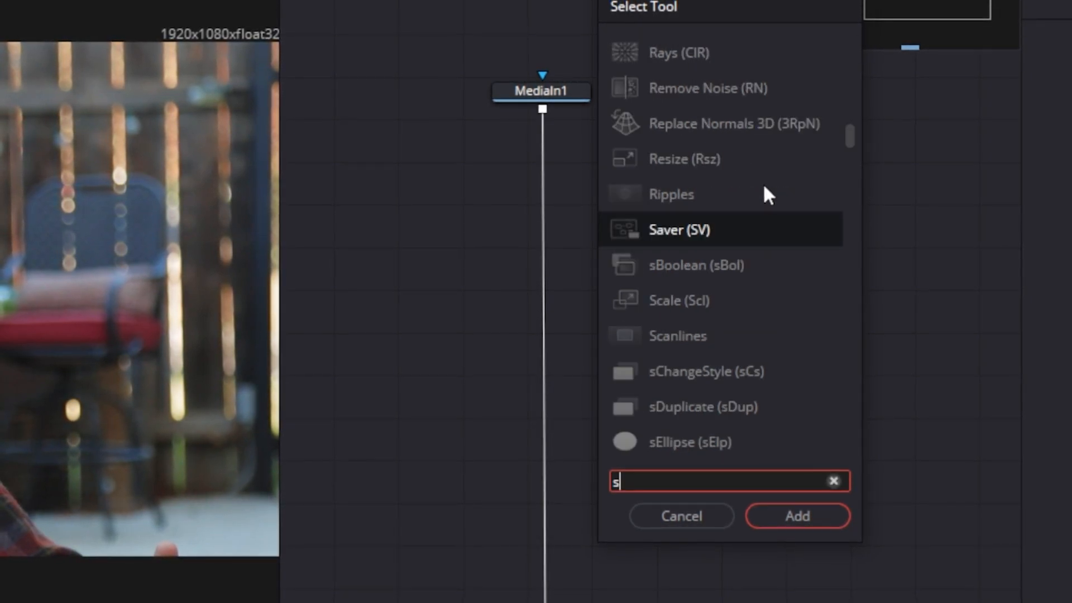
pyautogui.write('urfa')
pyautogui.press('Return')
pyautogui.moveTo(423, 119); pyautogui.dragTo(675, 186)
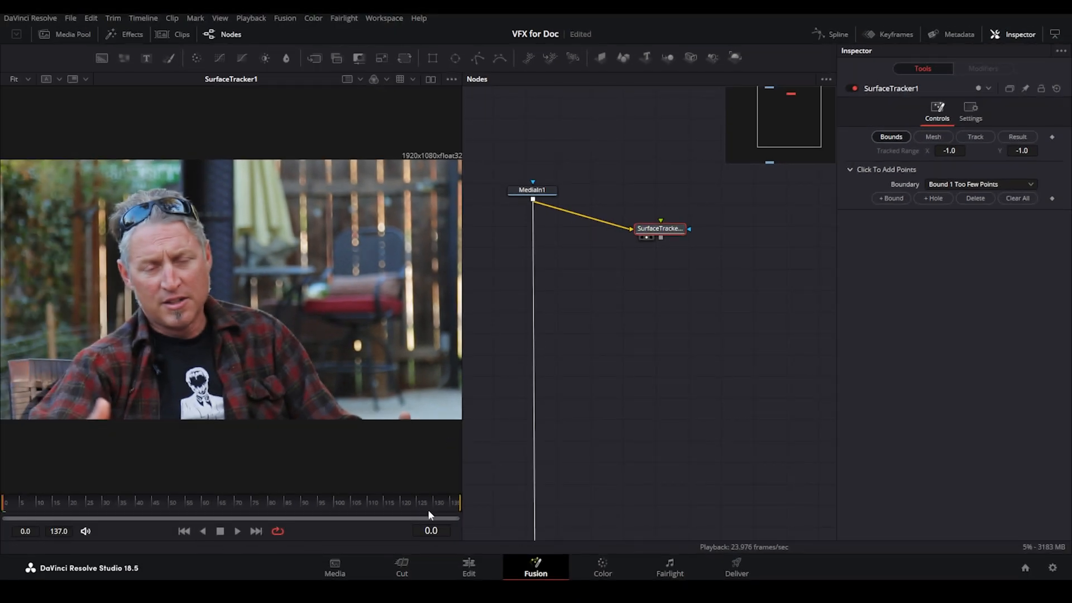
# Step: At frame 137, draw a closed Surface Tracker boundary around the lav mic and surrounding shirt, and adjust its lower points
pyautogui.moveTo(428, 509); pyautogui.dragTo(264, 508)
pyautogui.moveTo(430, 506); pyautogui.dragTo(601, 497)
pyautogui.scroll(1, 177, 380)
pyautogui.scroll(1, 176, 379)
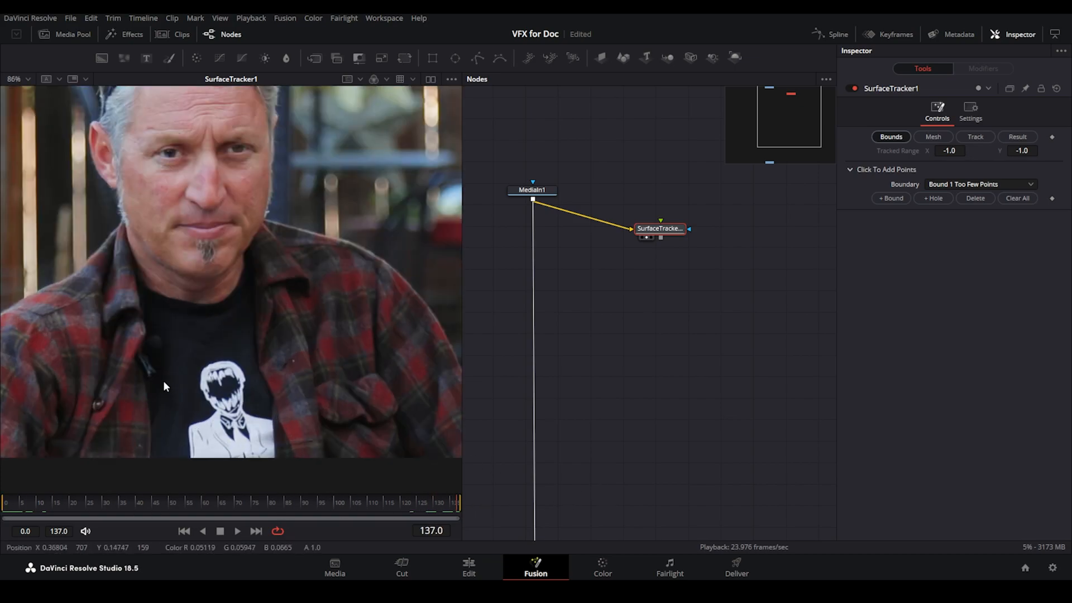
pyautogui.scroll(1, 163, 380)
pyautogui.scroll(1, 196, 356)
pyautogui.scroll(2, 197, 357)
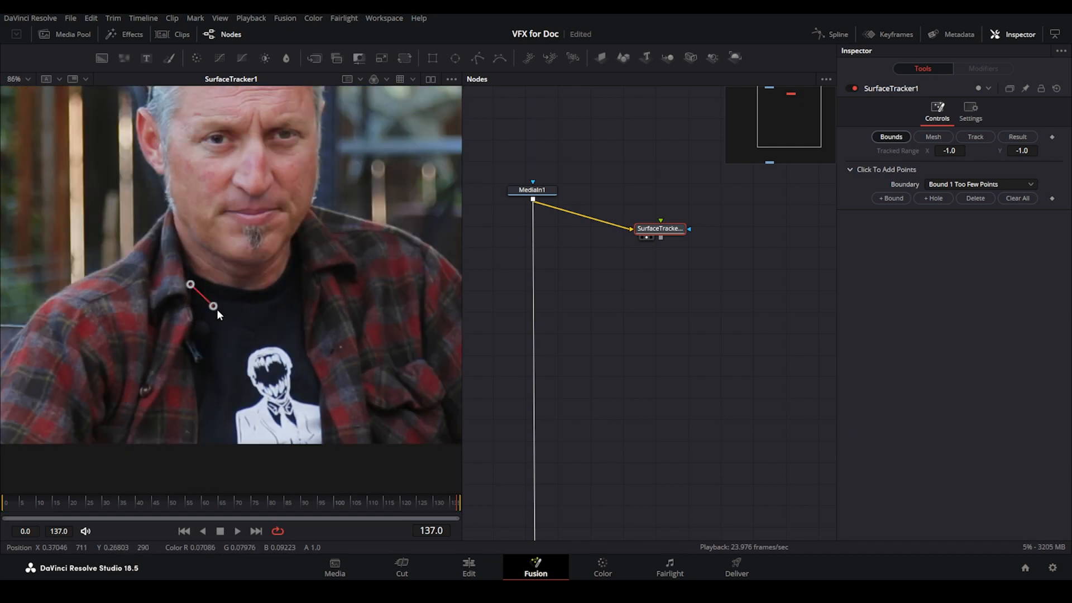
pyautogui.click(229, 348)
pyautogui.click(227, 390)
pyautogui.click(211, 411)
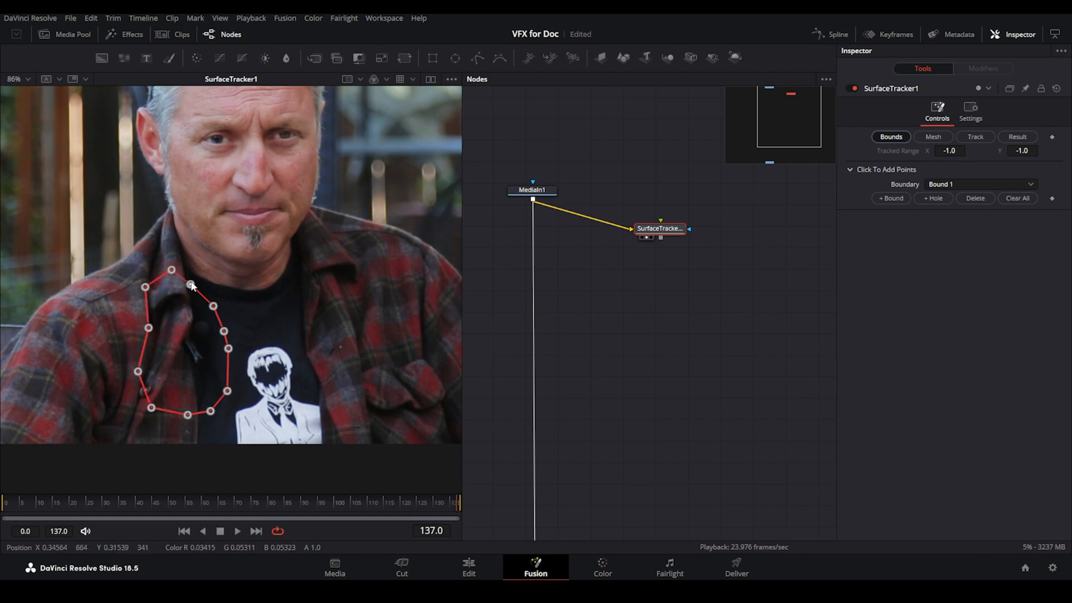
pyautogui.moveTo(227, 391); pyautogui.dragTo(232, 402)
pyautogui.moveTo(211, 411); pyautogui.dragTo(186, 421)
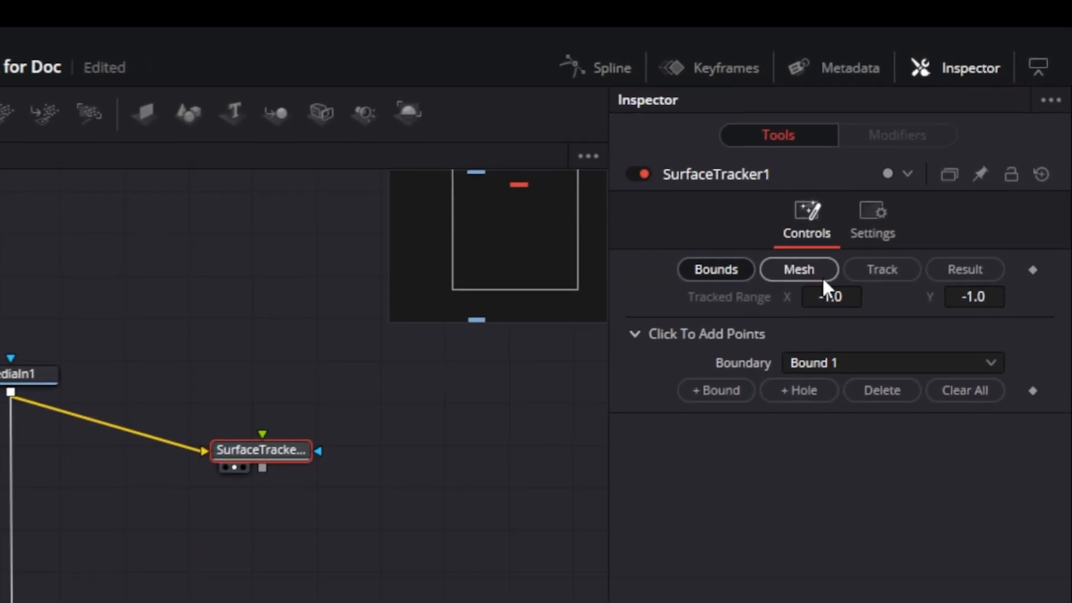
# Step: Generate the tracking mesh and set its point locations to Uniform Grid
pyautogui.click(820, 276)
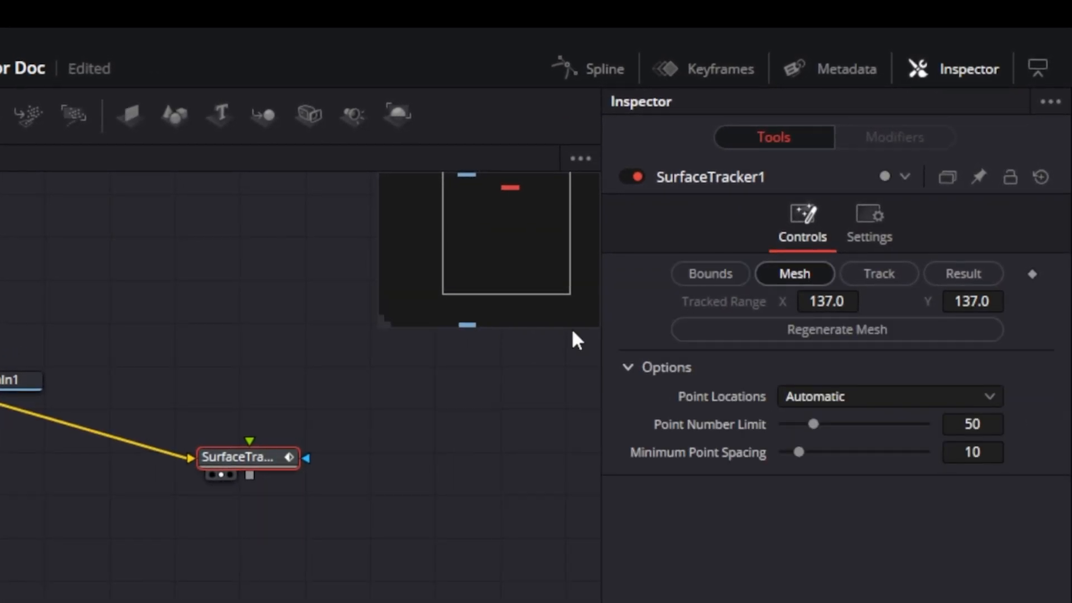
pyautogui.click(835, 385)
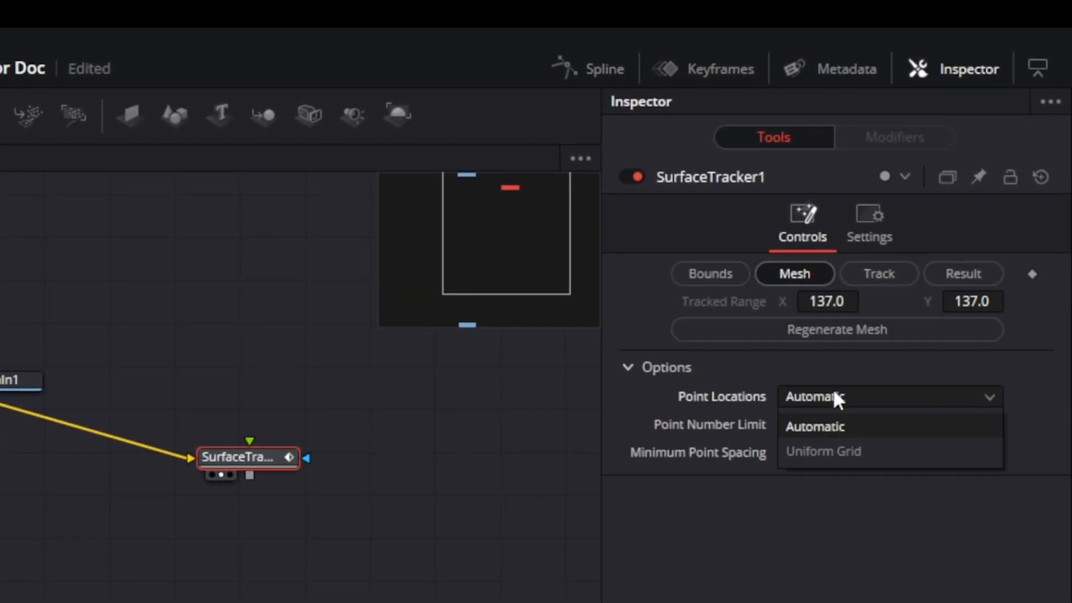
pyautogui.click(837, 453)
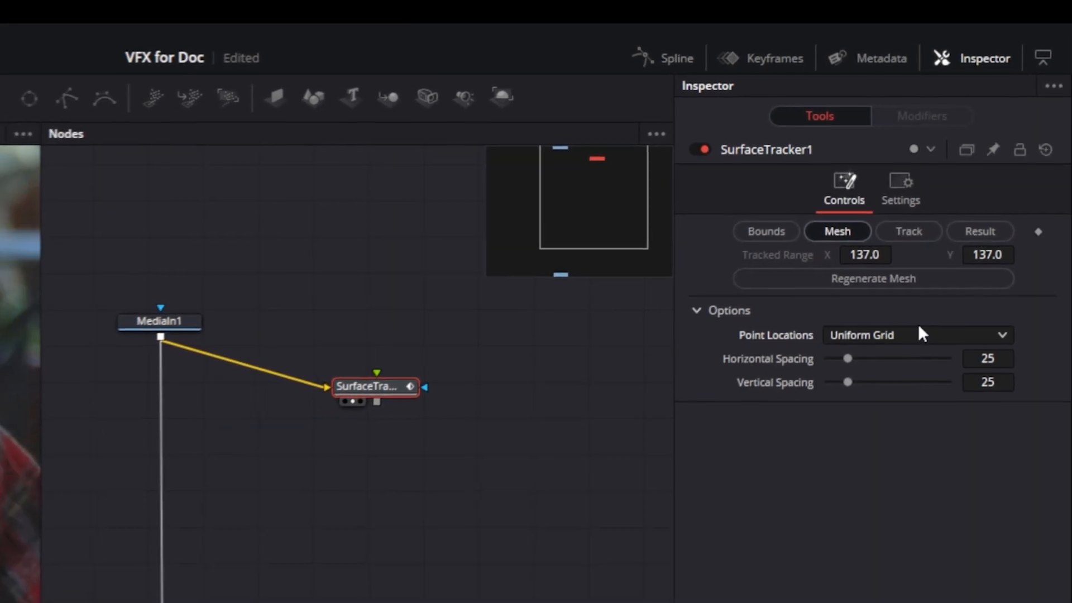
# Step: Track the mesh backward from frame 137 and scrub through the clip to review the track
pyautogui.click(909, 231)
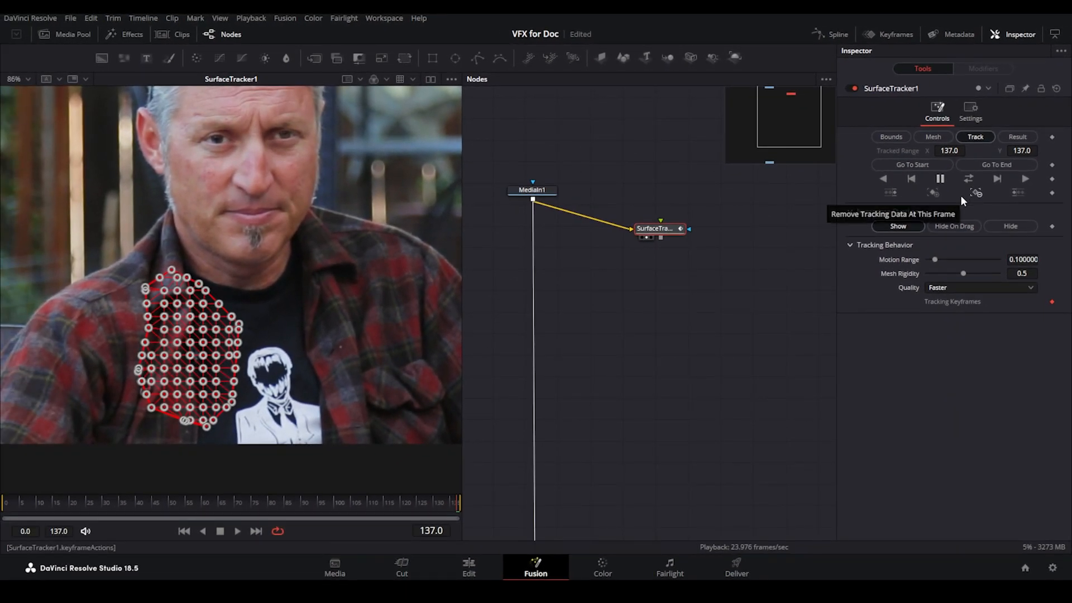
pyautogui.click(885, 179)
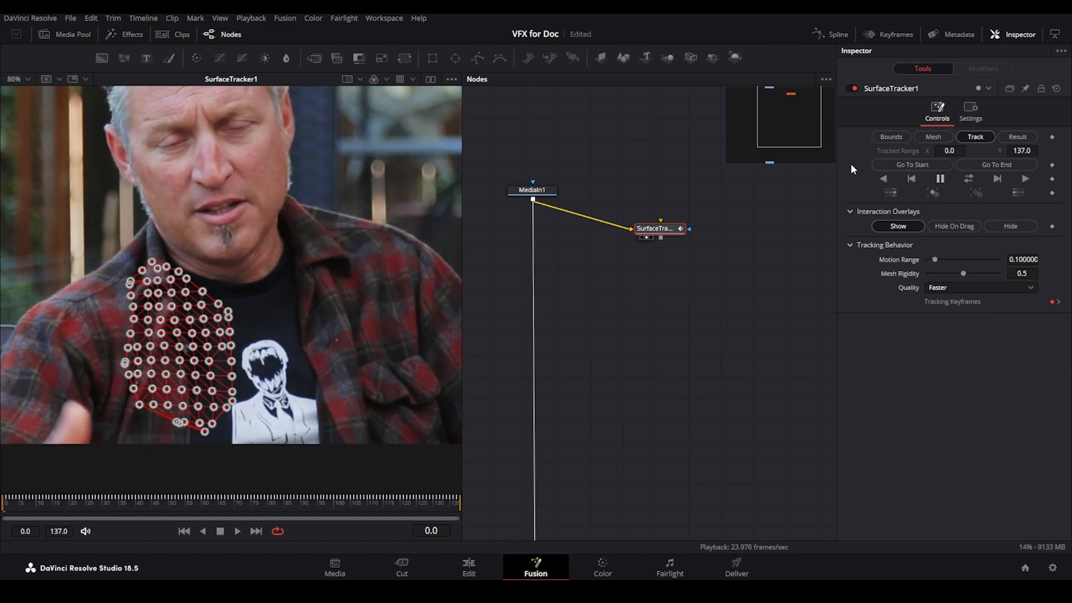
pyautogui.moveTo(16, 504); pyautogui.dragTo(440, 509)
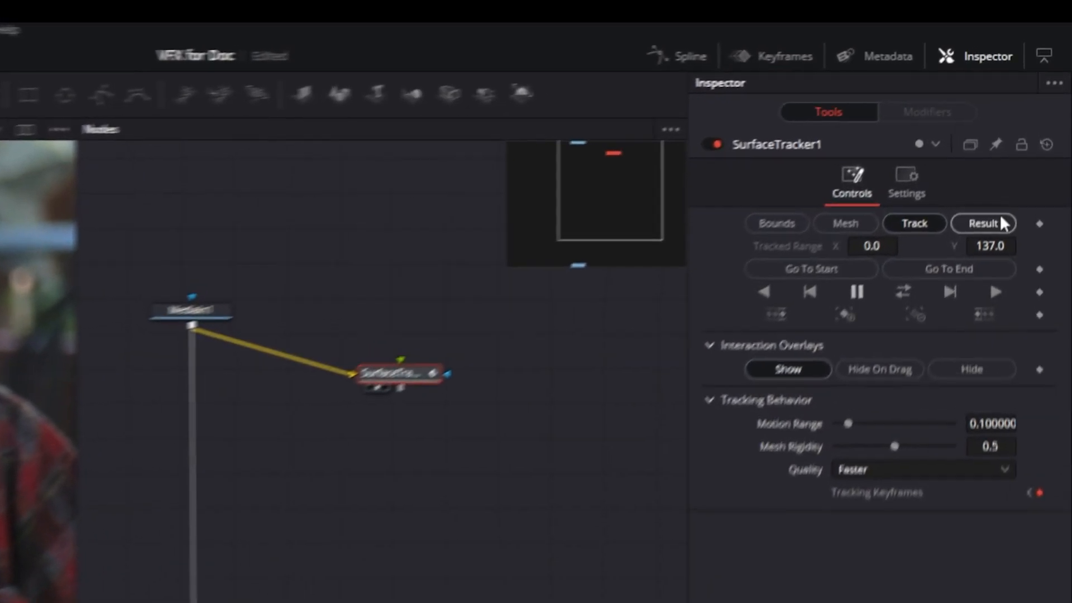
# Step: Preview the track with the Stabilize-Warp Input 1 output and return the output to Warp Input 2 Onto 1
pyautogui.click(999, 222)
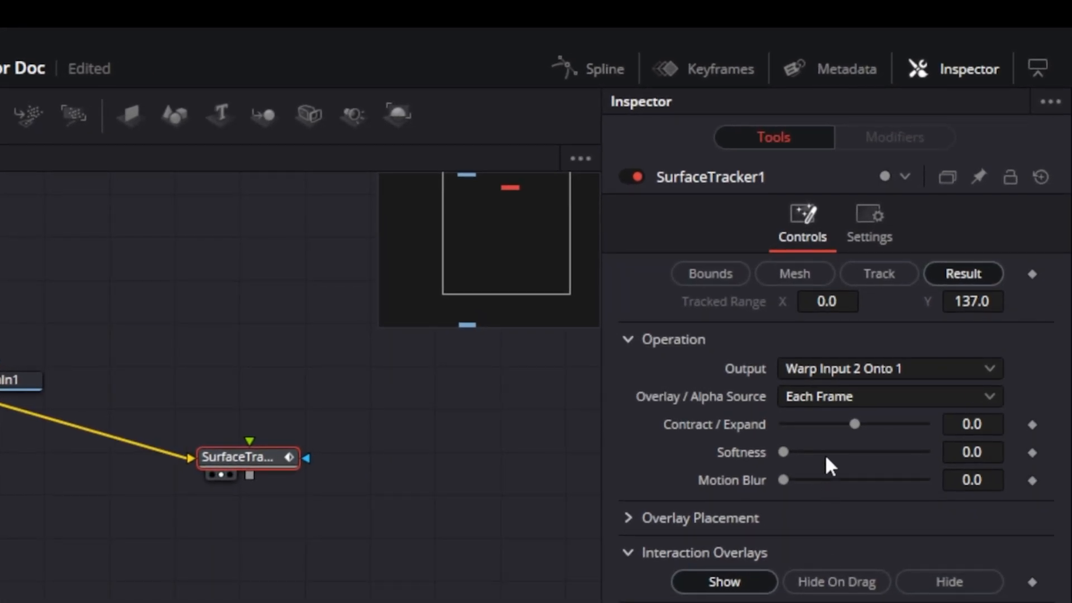
pyautogui.click(849, 373)
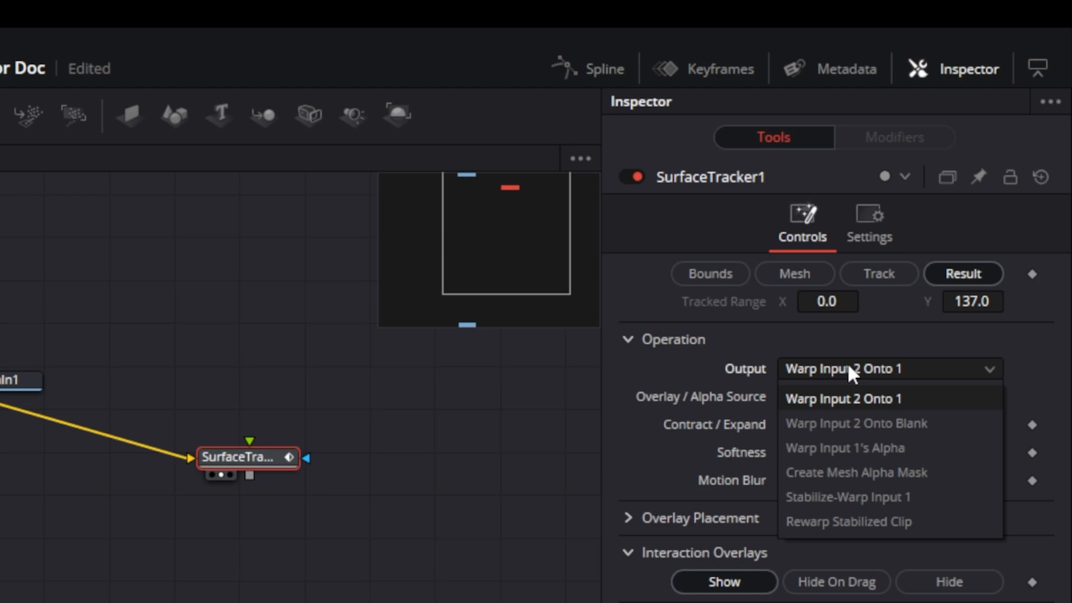
pyautogui.click(855, 497)
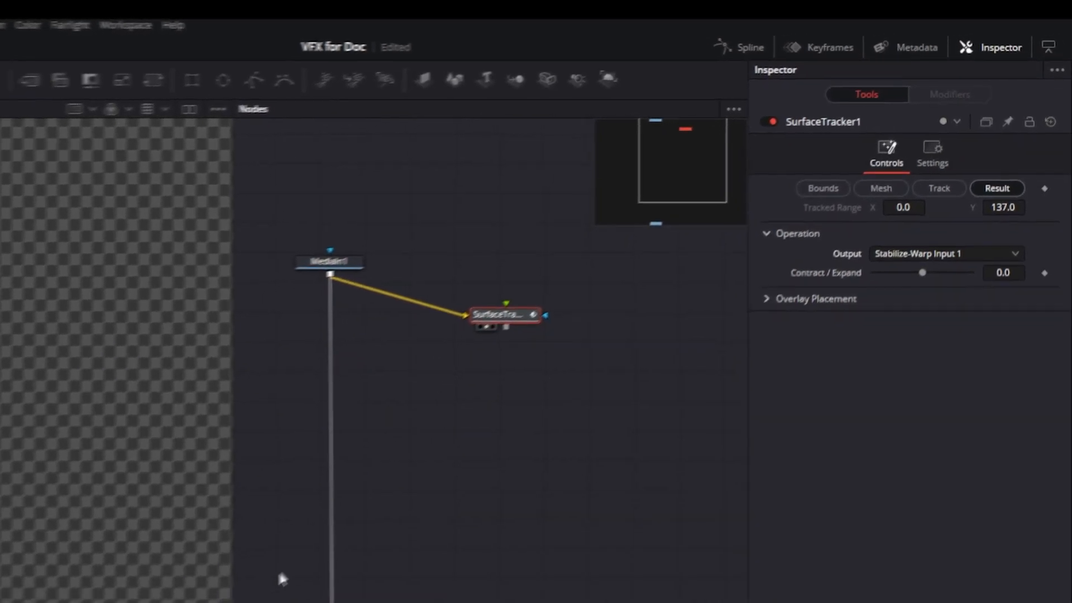
pyautogui.press('space')
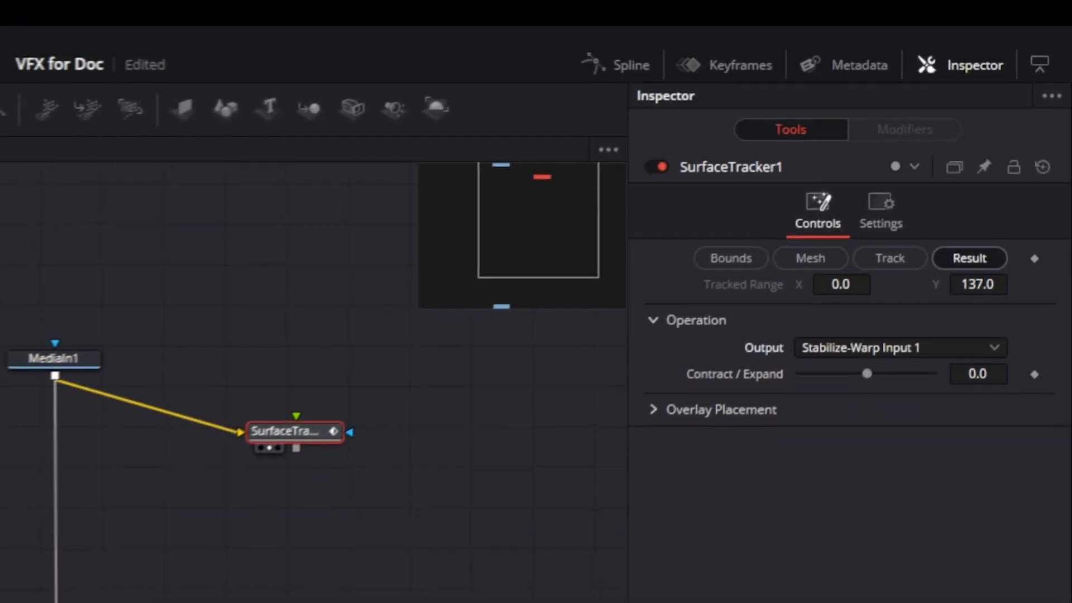
pyautogui.click(827, 369)
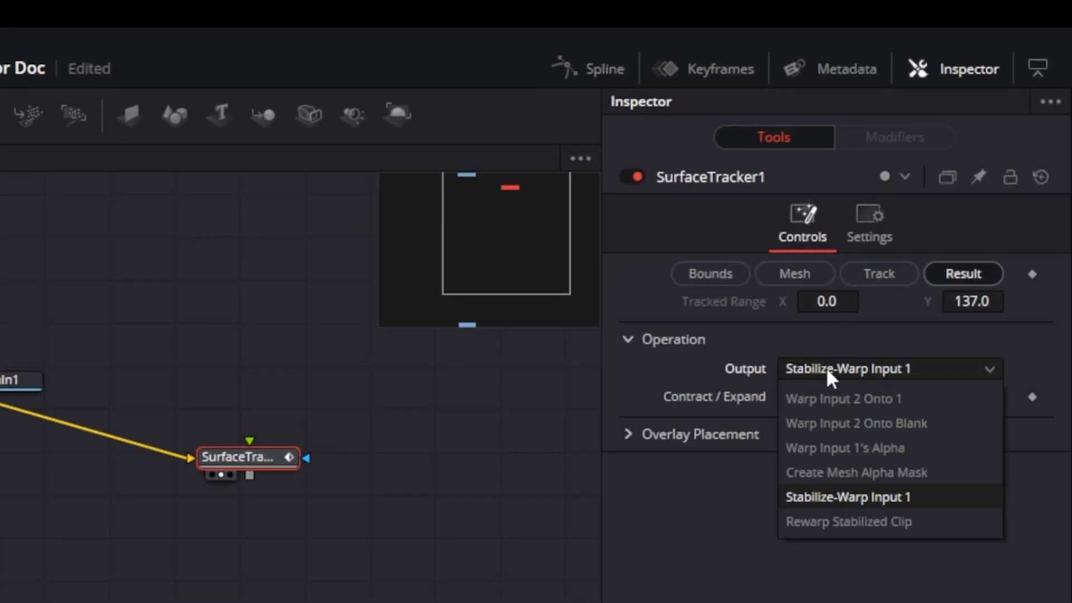
pyautogui.click(828, 401)
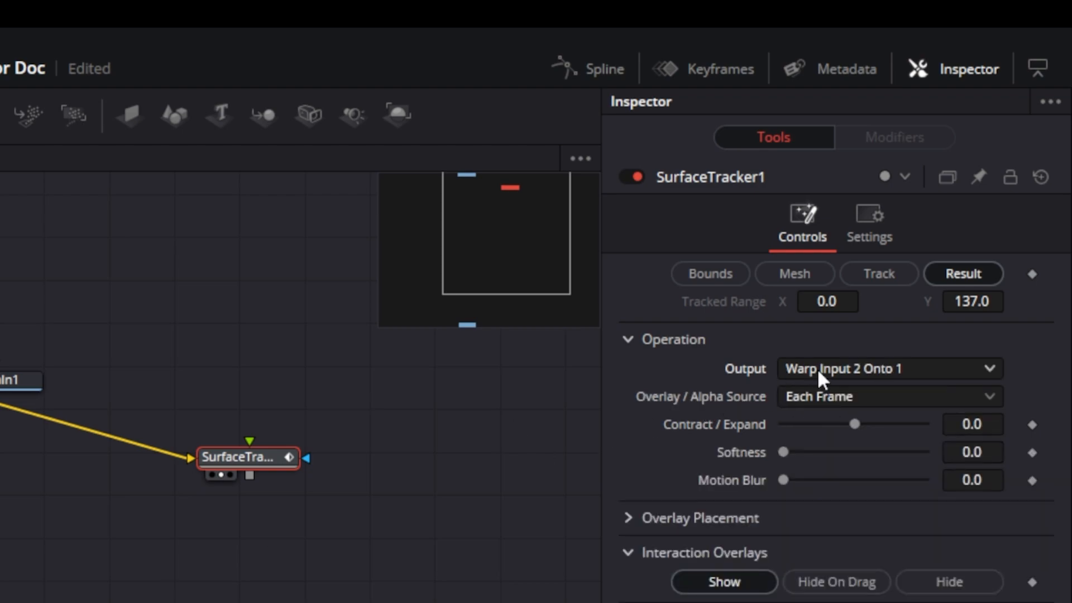
# Step: Set Motion Range to 0.244 and Mesh Rigidity to 0.323, and track the mesh backward again from frame 137
pyautogui.click(879, 274)
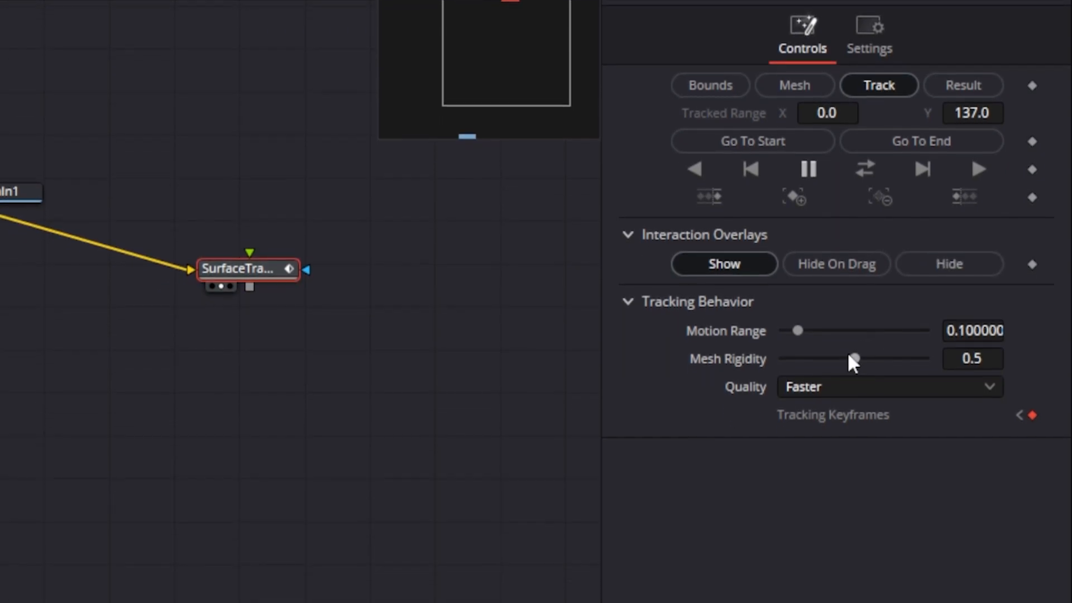
pyautogui.moveTo(796, 317); pyautogui.dragTo(828, 320)
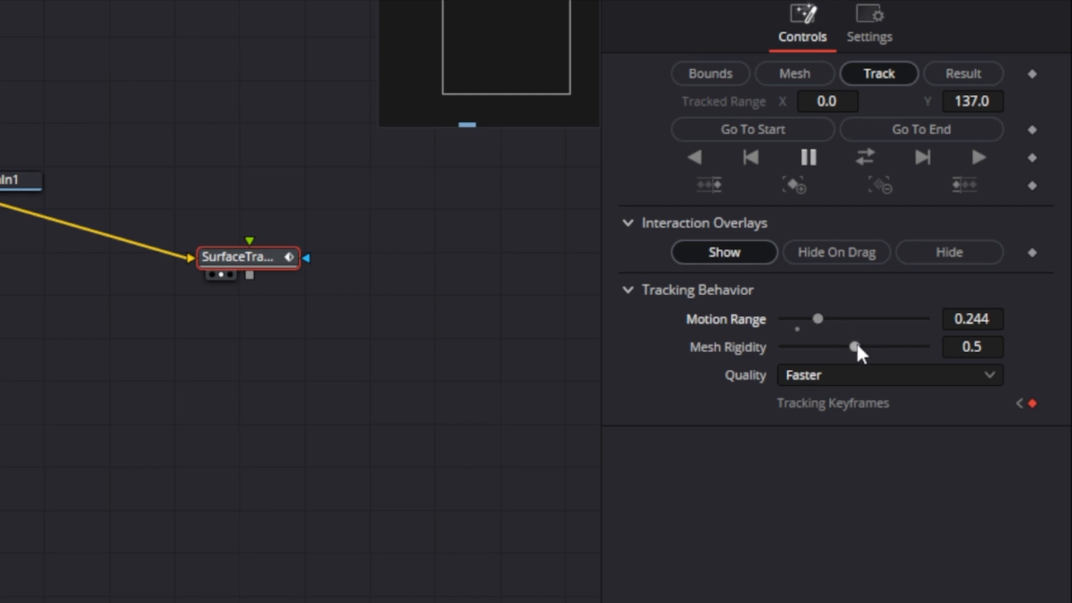
pyautogui.moveTo(856, 347); pyautogui.dragTo(830, 346)
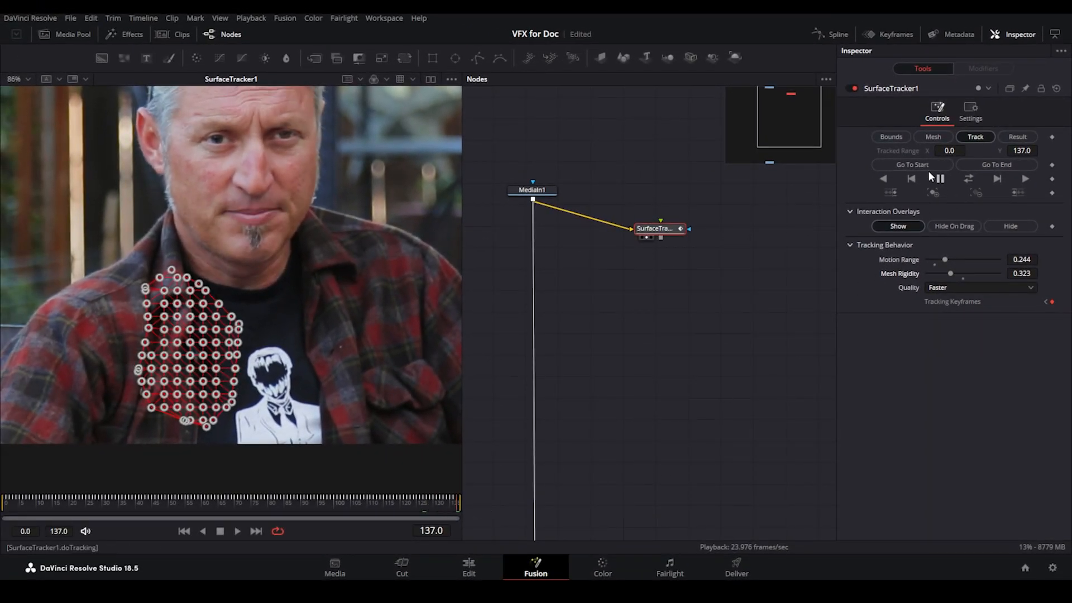
pyautogui.click(888, 177)
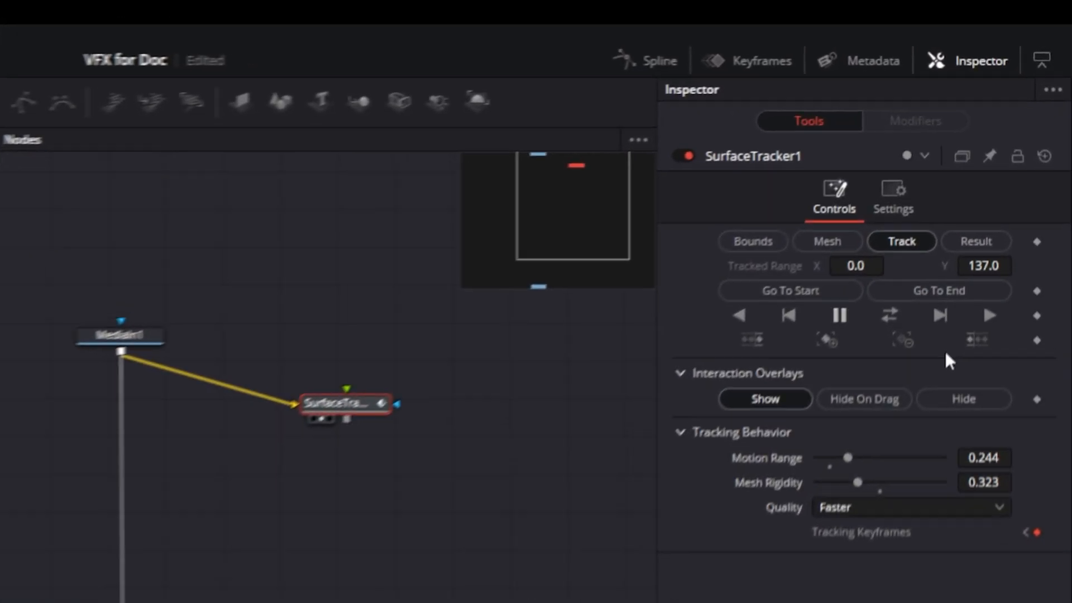
# Step: Set the Surface Tracker's result output to Stabilize-Warp Input 1 and play back the stabilized shirt patch
pyautogui.click(975, 242)
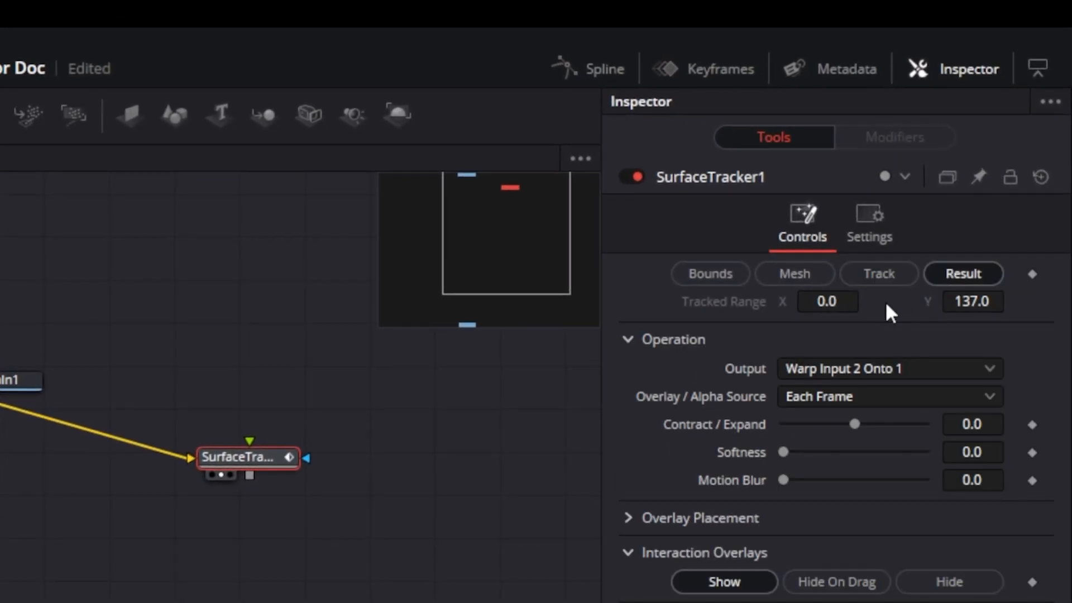
pyautogui.click(838, 371)
pyautogui.click(845, 498)
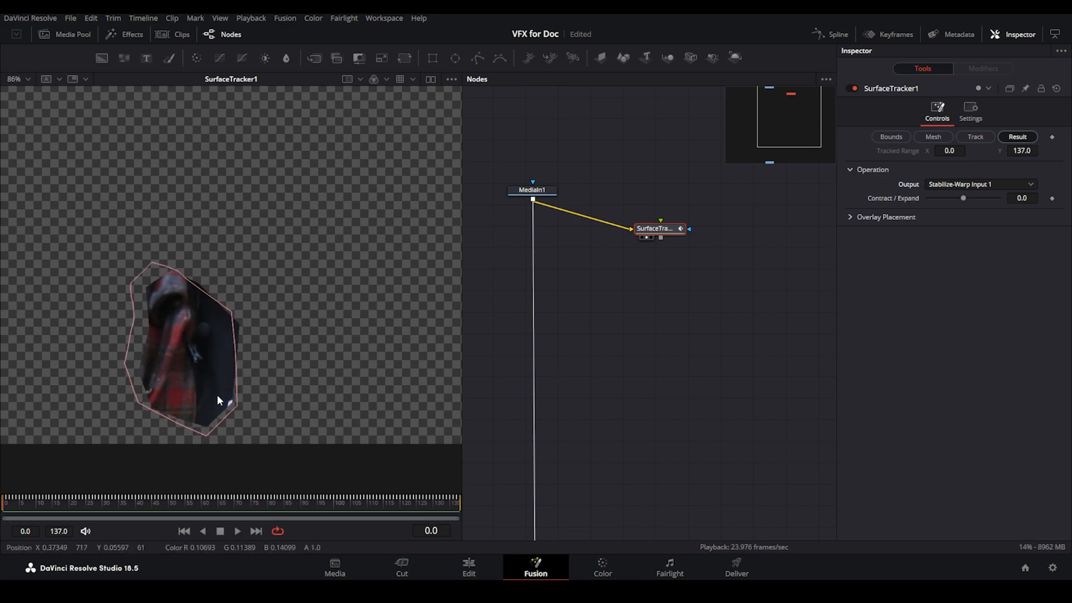
pyautogui.scroll(3, 206, 344)
pyautogui.press('space')
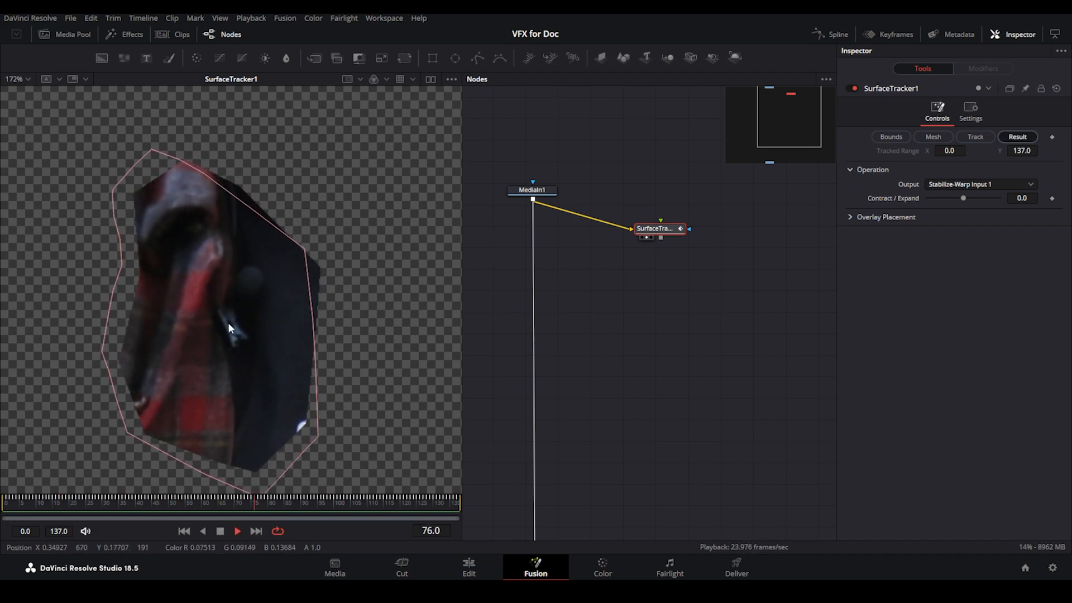
pyautogui.moveTo(131, 506); pyautogui.dragTo(4, 507)
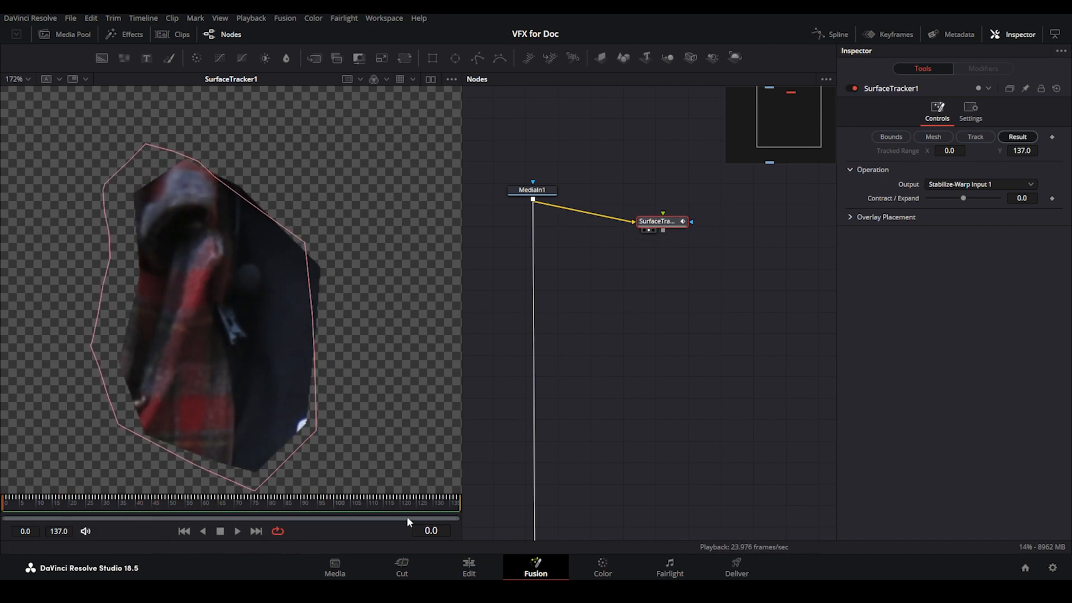
# Step: At frame 137, reshape the tracking boundary to take in more of the shirt, down to the image's lower edge
pyautogui.moveTo(423, 507); pyautogui.dragTo(603, 505)
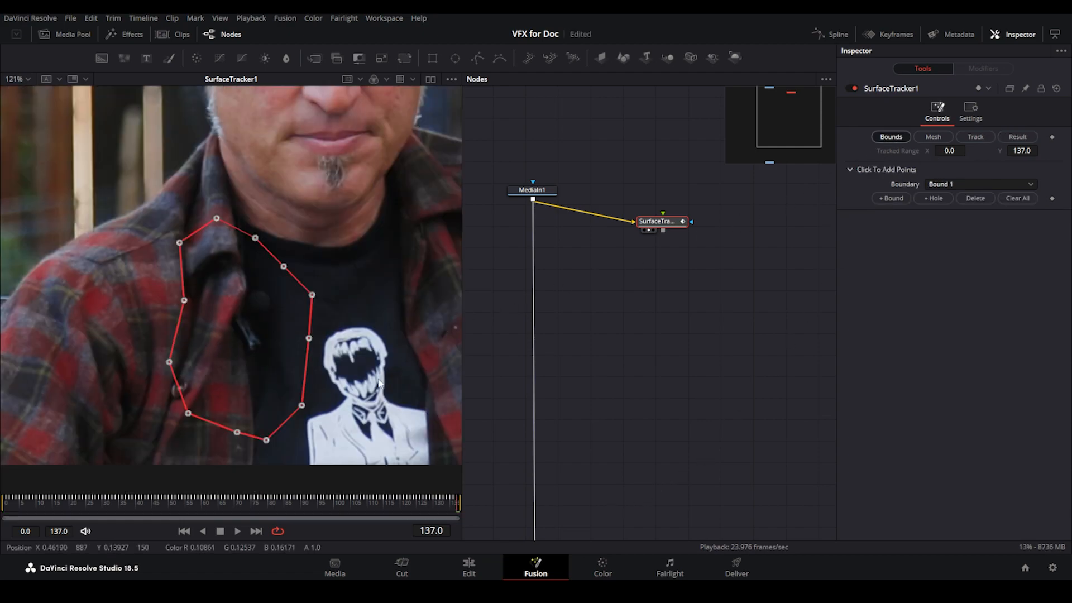
pyautogui.scroll(-2, 271, 380)
pyautogui.moveTo(212, 404); pyautogui.dragTo(209, 412)
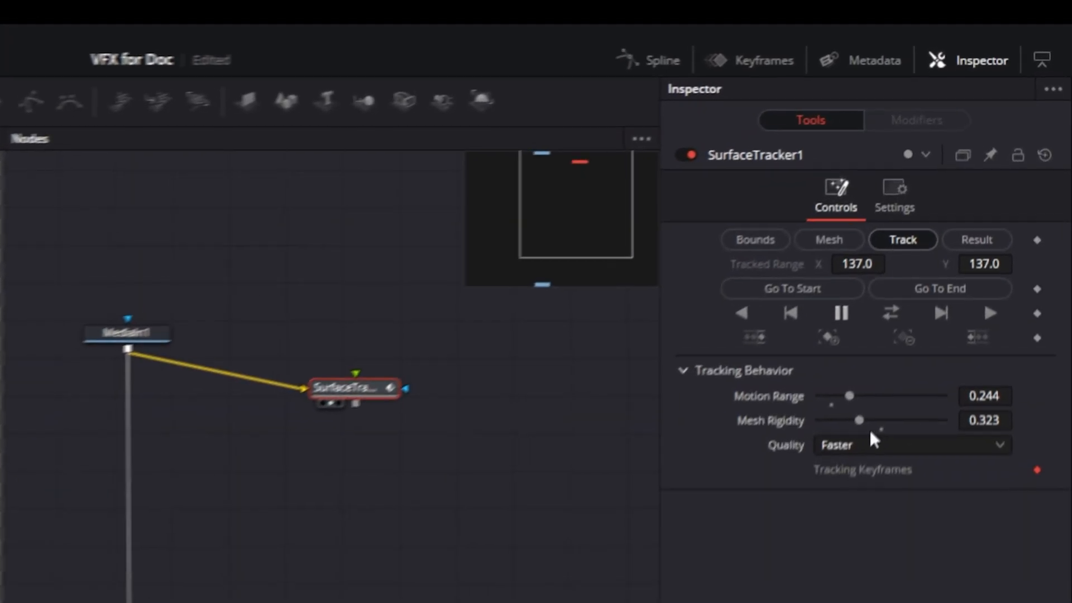
# Step: Set the tracking Motion Range to 0.433, Mesh Rigidity to 0.5 and Quality to Better
pyautogui.moveTo(822, 444); pyautogui.dragTo(848, 444)
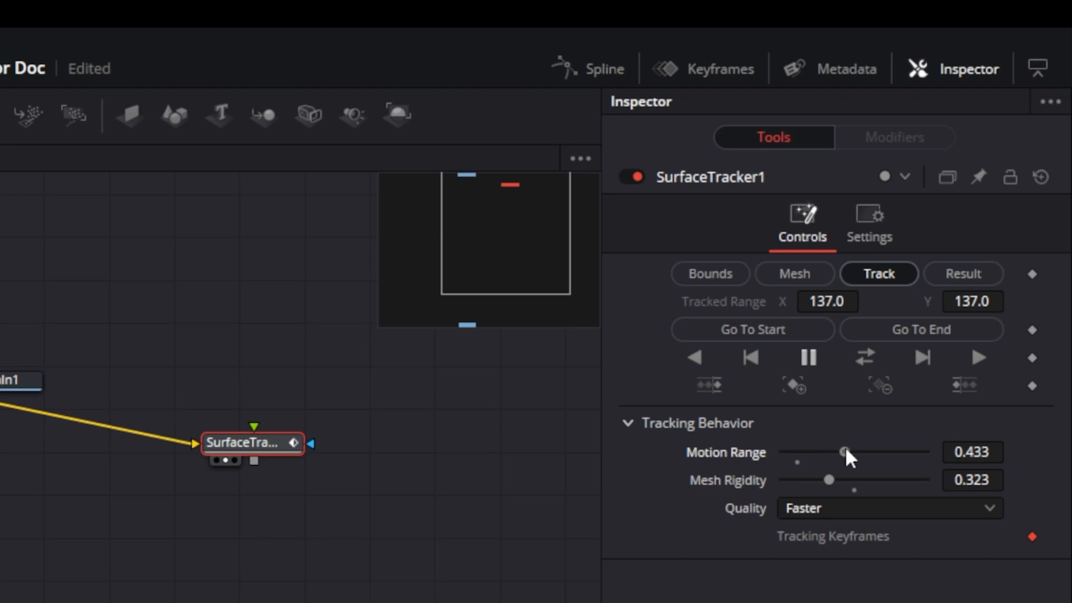
pyautogui.click(854, 490)
pyautogui.click(860, 508)
pyautogui.click(844, 567)
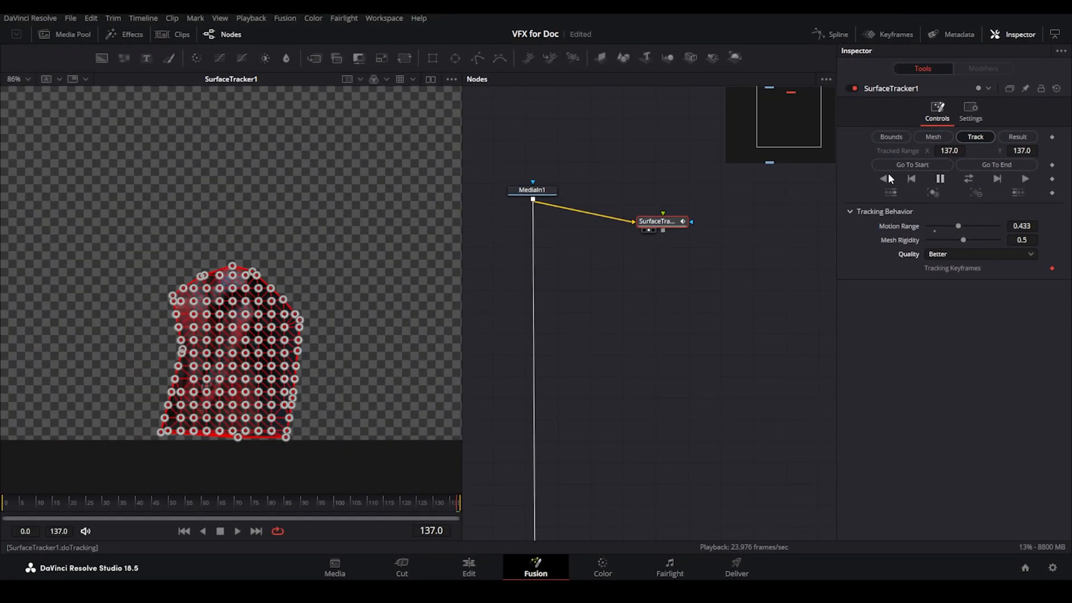
# Step: Track the shirt mesh backward from frame 137 through the whole clip and play back the stabilized result
pyautogui.click(887, 178)
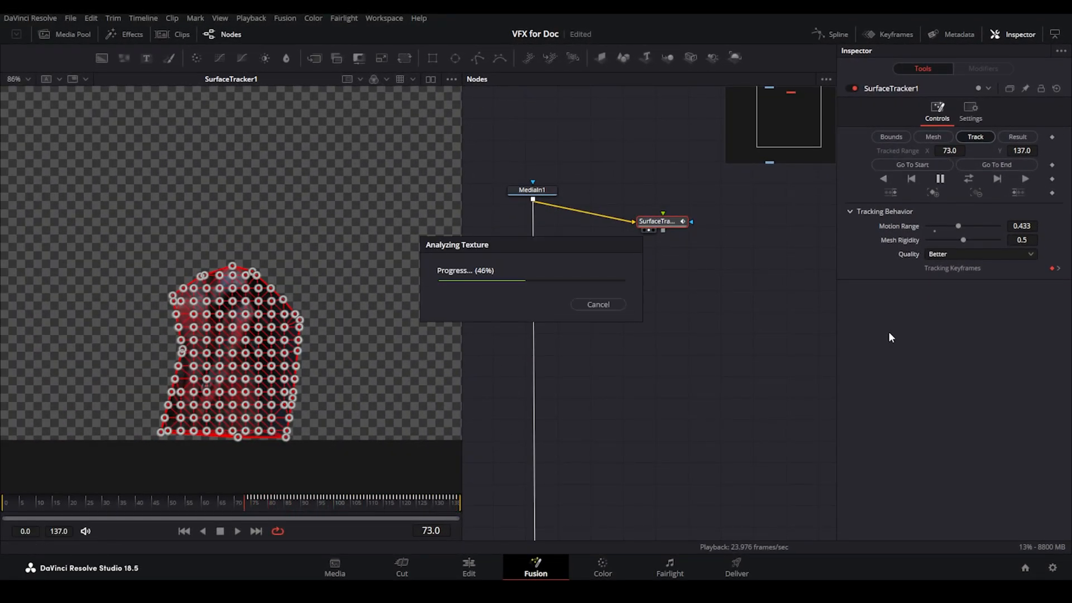
pyautogui.click(1016, 137)
pyautogui.press('space')
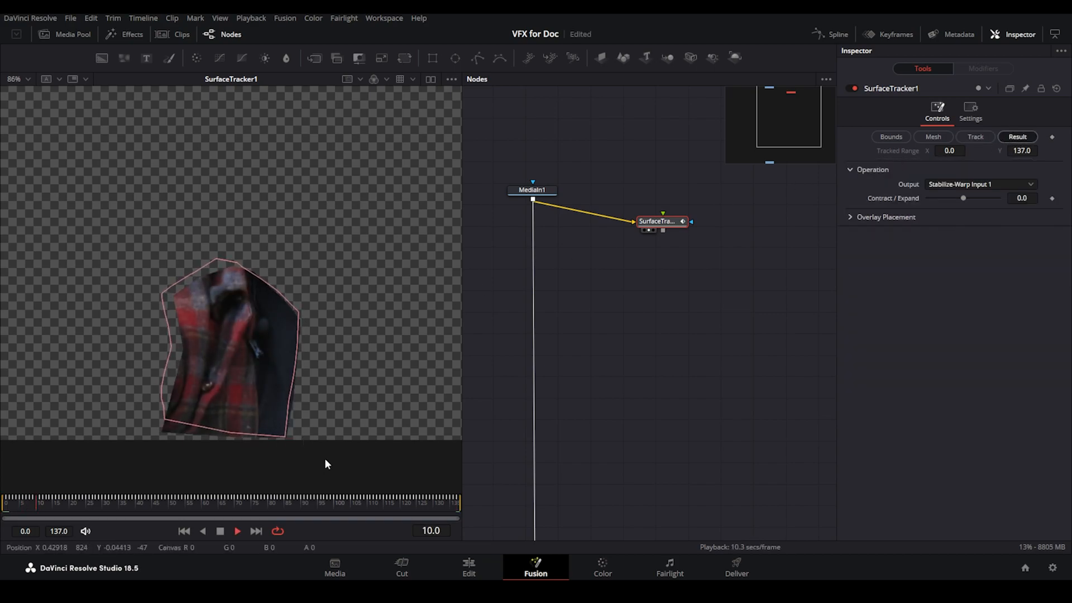
# Step: Add a Paint node fed by SurfaceTracker1's output and place it below the tracker
pyautogui.scroll(2, 297, 392)
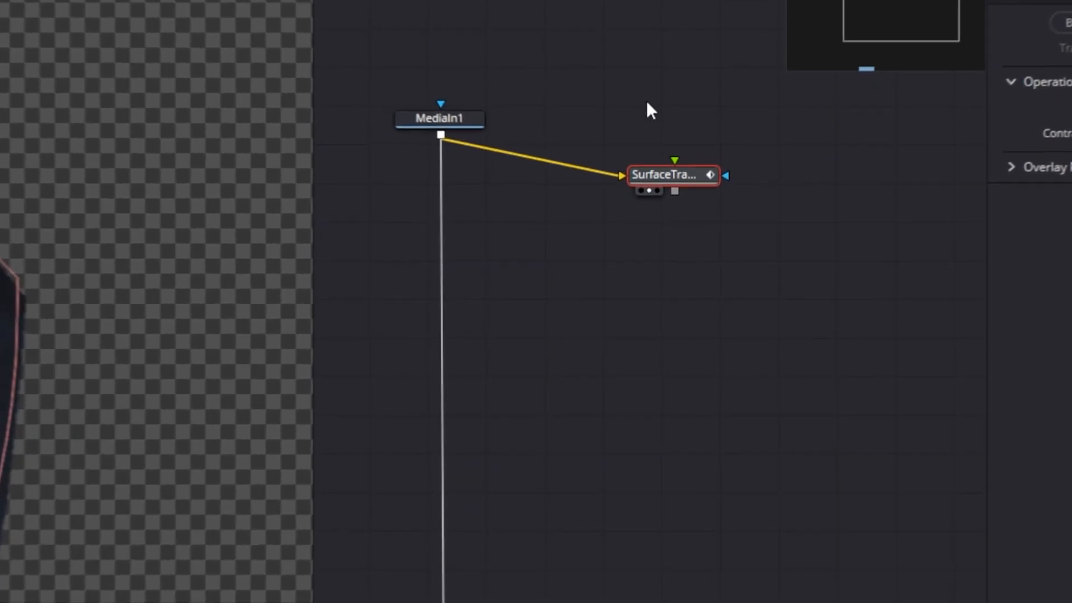
pyautogui.moveTo(665, 162); pyautogui.dragTo(664, 19)
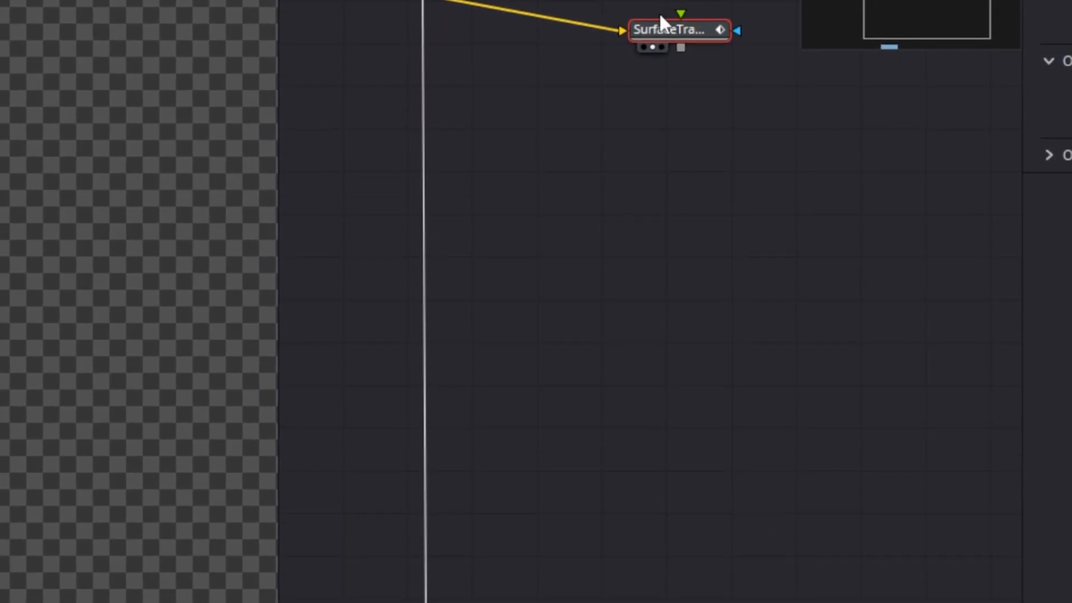
pyautogui.hotkey('shift', 'space')
pyautogui.write('paint')
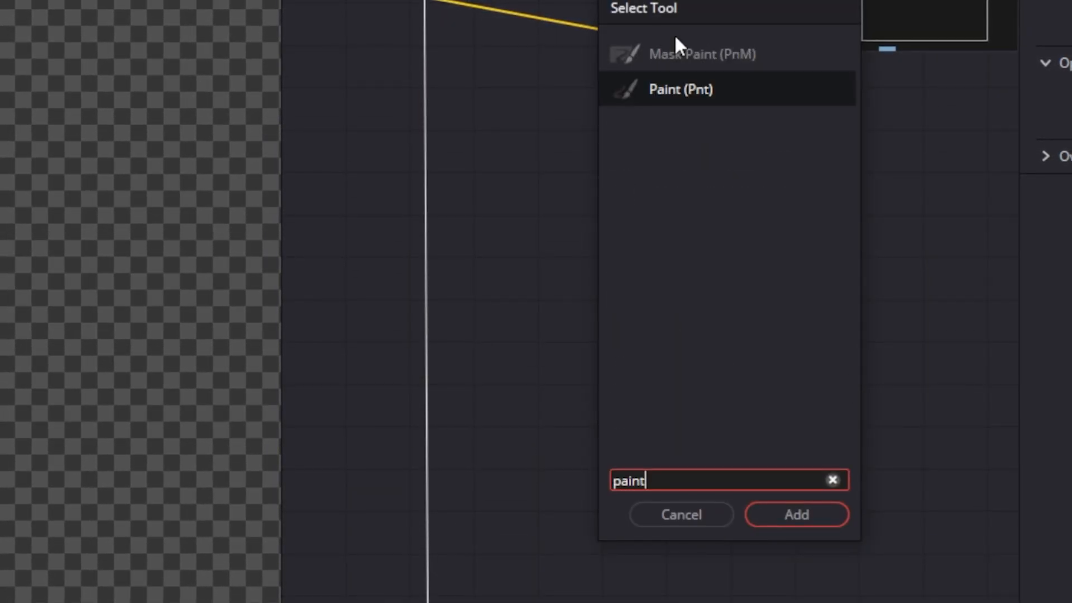
pyautogui.press('Return')
pyautogui.moveTo(834, 103)
pyautogui.mouseDown()
pyautogui.moveTo(735, 210)
pyautogui.moveTo(685, 216)
pyautogui.moveTo(700, 205)
pyautogui.mouseUp()
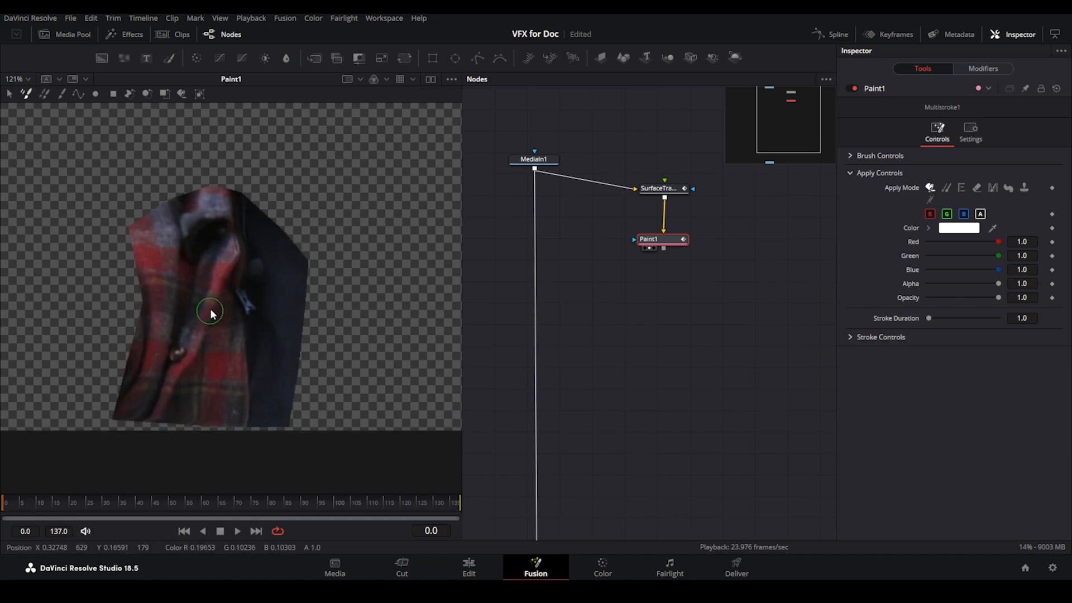
# Step: Choose the Stroke paint tool, set the stroke duration to 200 frames and switch the apply mode to Clone
pyautogui.scroll(3, 215, 306)
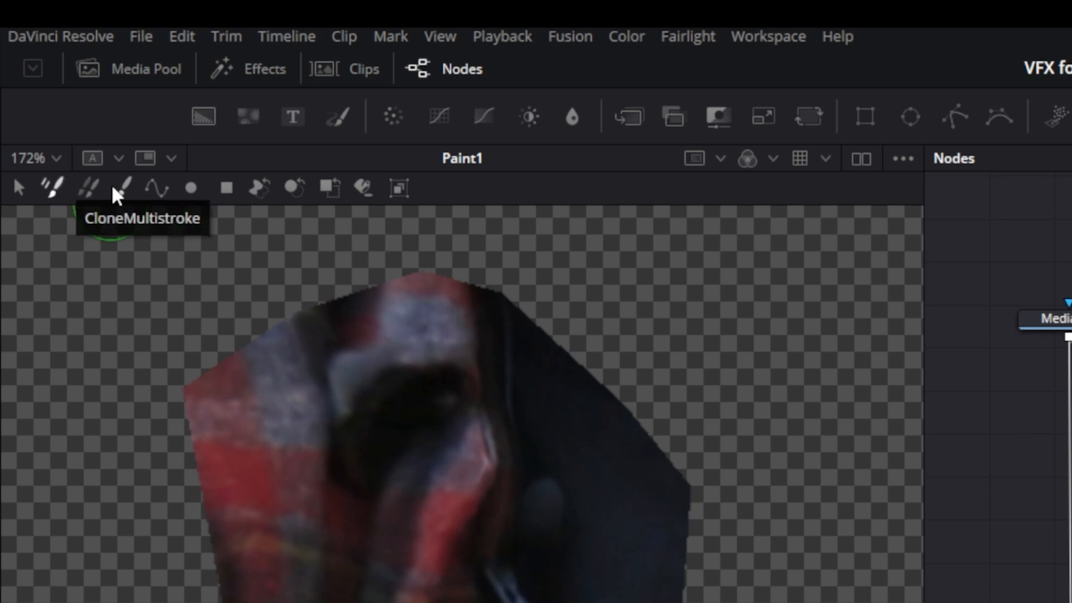
pyautogui.click(122, 188)
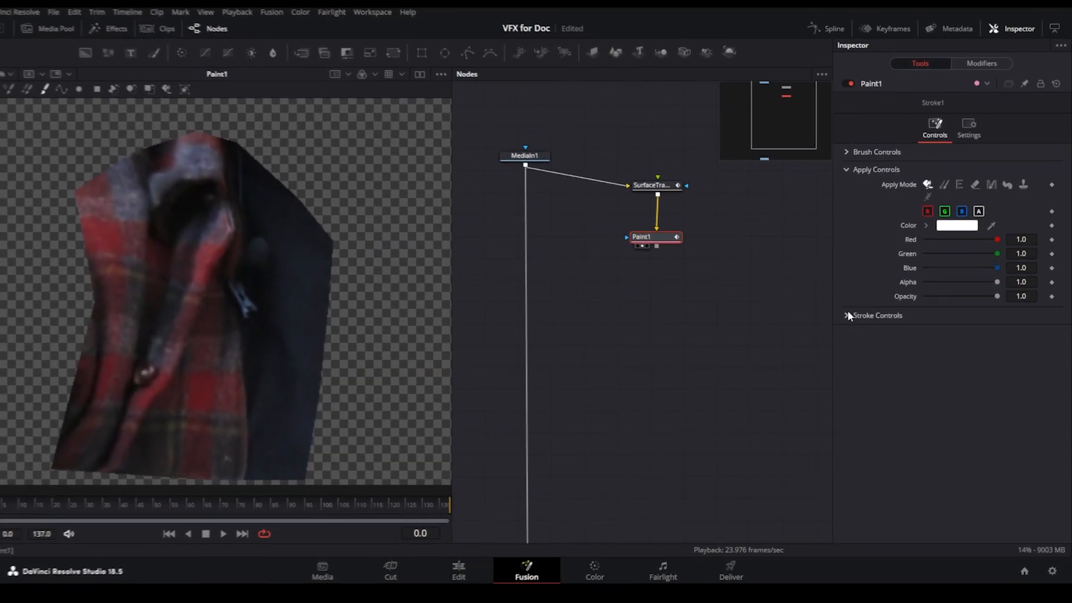
pyautogui.click(848, 315)
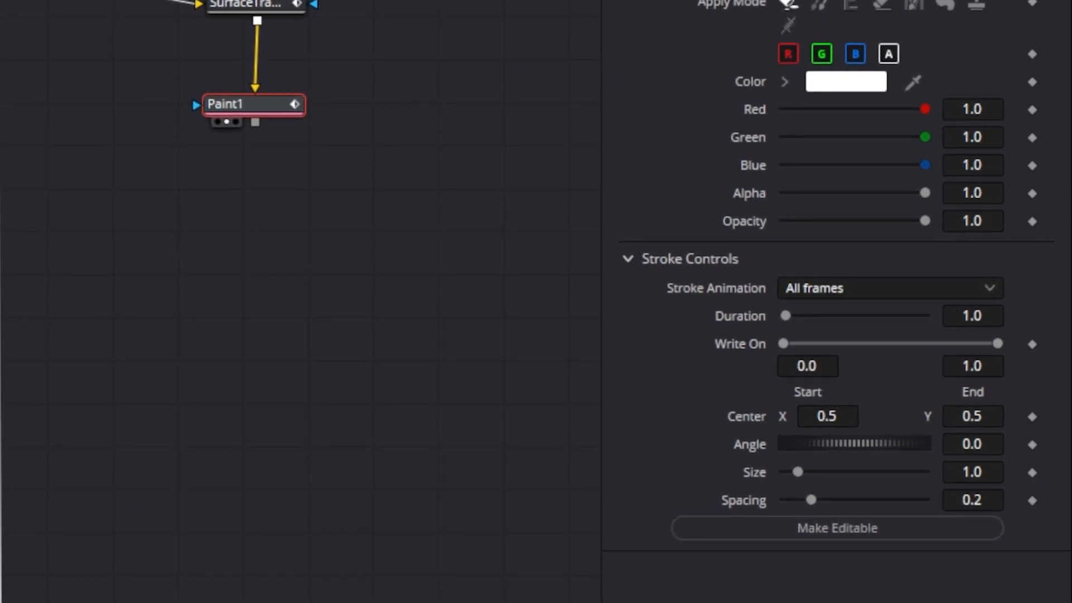
pyautogui.click(953, 310)
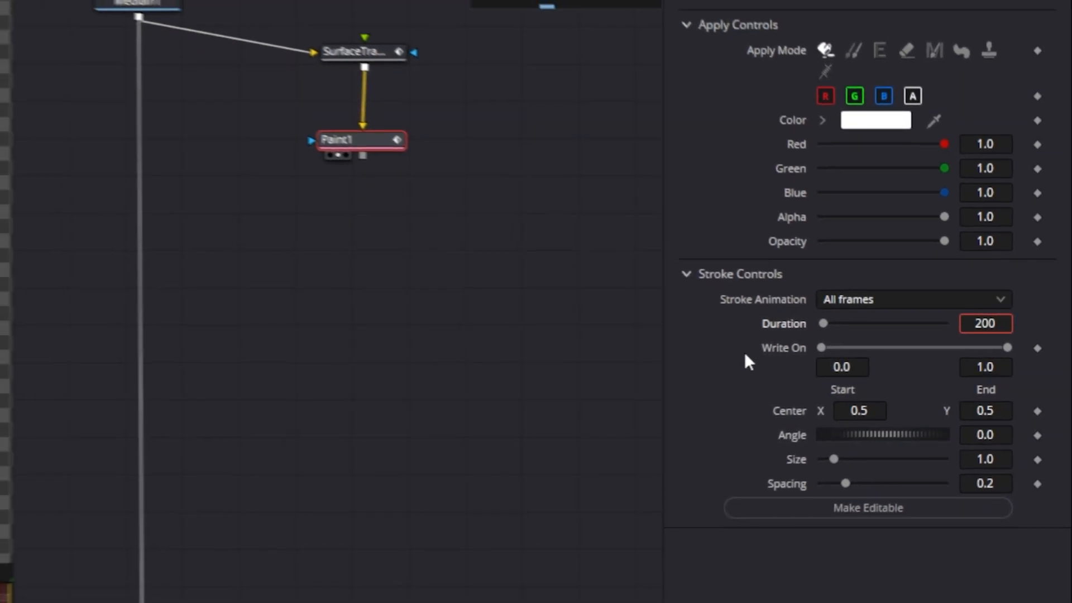
pyautogui.press('Return')
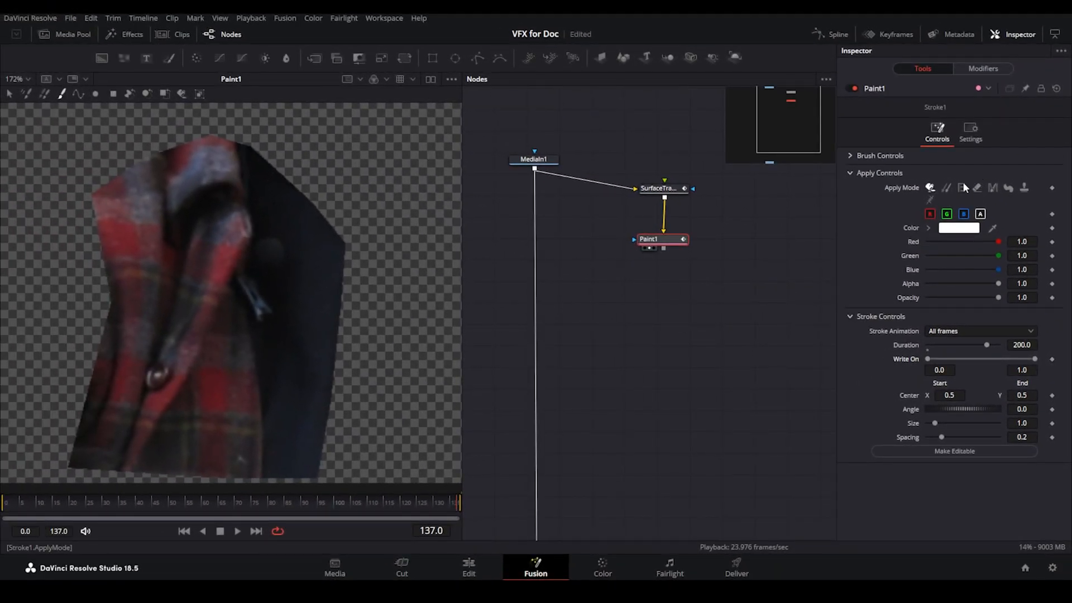
pyautogui.click(946, 188)
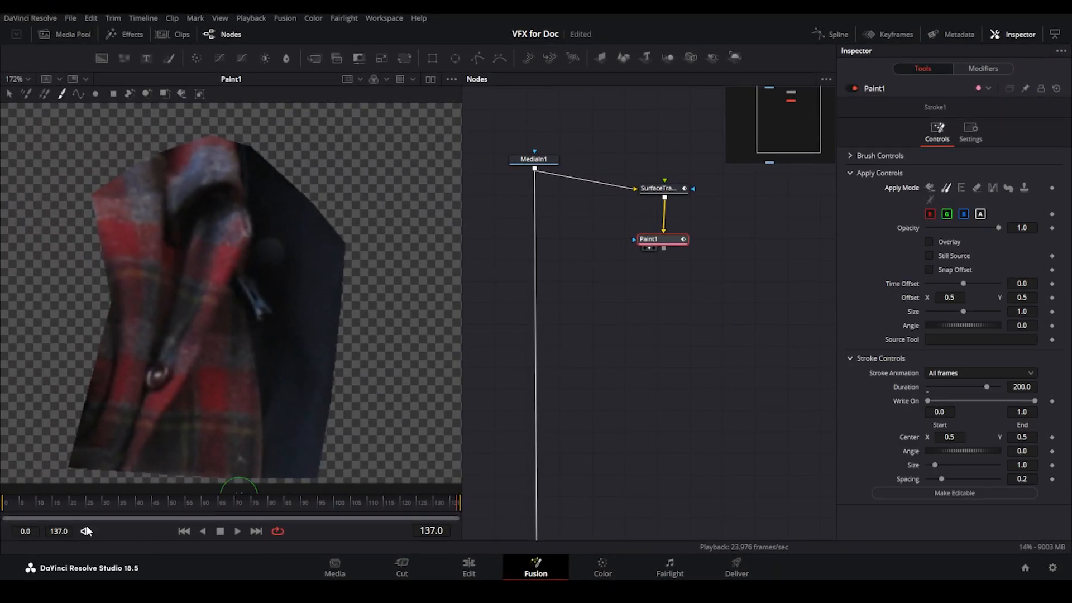
# Step: At frame 0, sample clean plaid from the shirt's outer side and clone it over the plaid beside the mic clip
pyautogui.click(2, 504)
pyautogui.moveTo(2, 505)
pyautogui.mouseDown()
pyautogui.moveTo(125, 502)
pyautogui.moveTo(1, 508)
pyautogui.mouseUp()
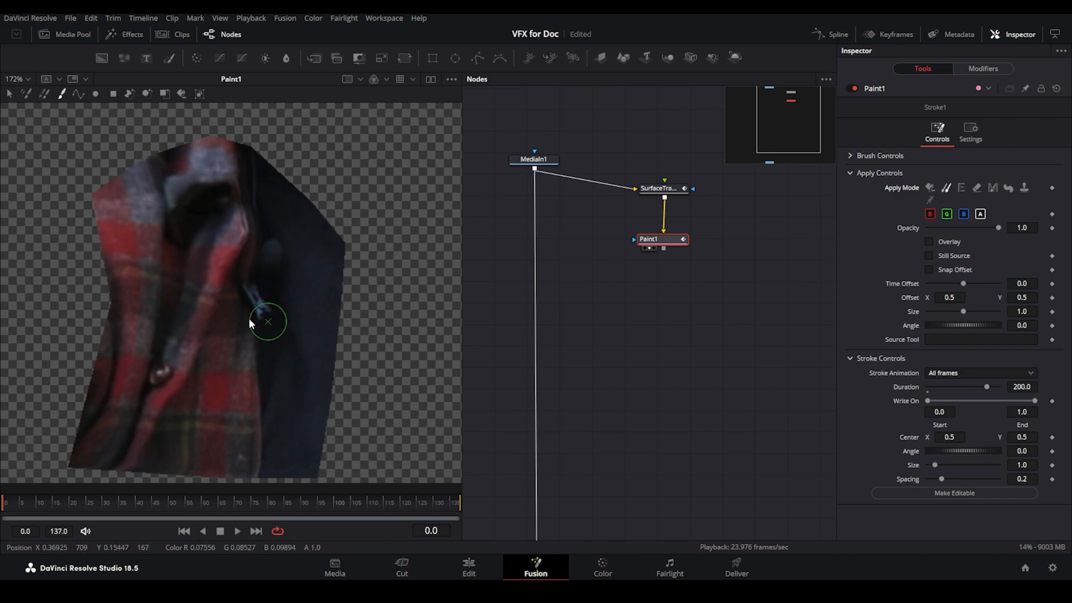
pyautogui.keyDown('alt'); pyautogui.click(149, 277); pyautogui.keyUp('alt')
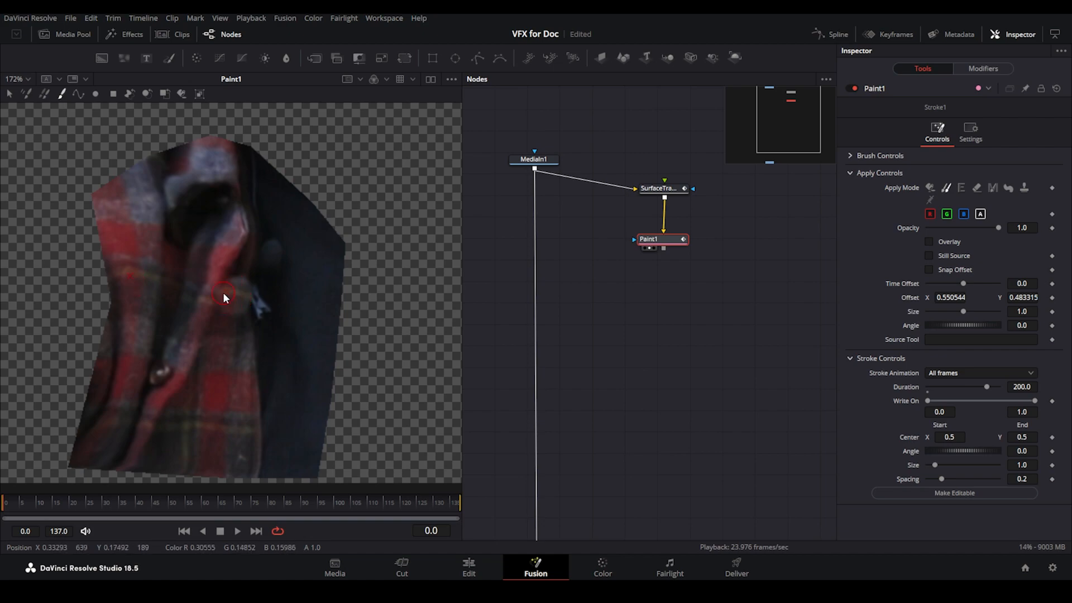
pyautogui.moveTo(216, 302); pyautogui.dragTo(237, 318)
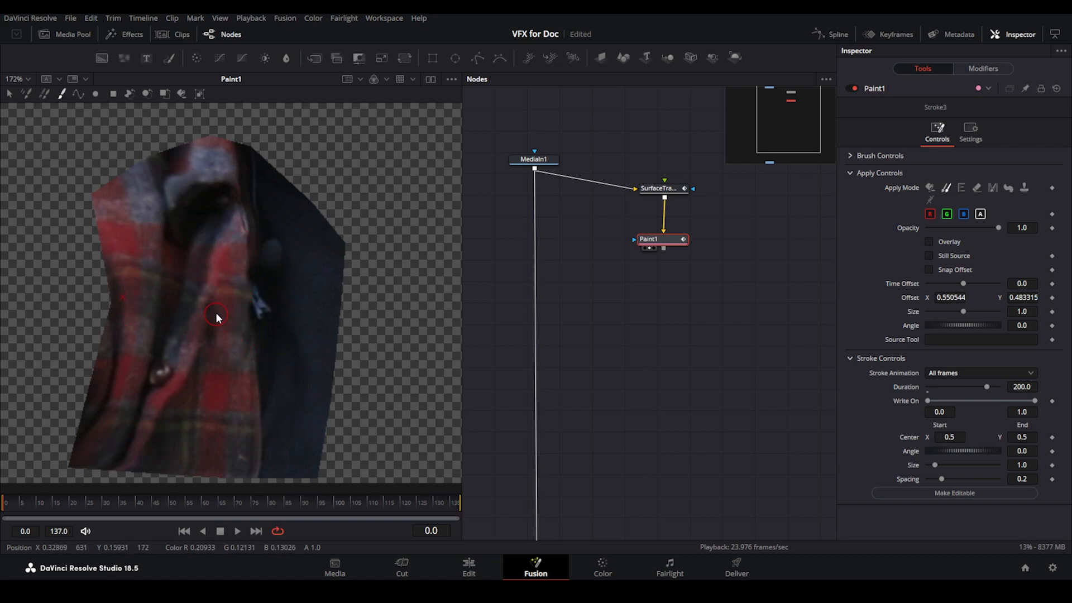
pyautogui.moveTo(211, 339); pyautogui.dragTo(216, 353)
# Step: Clone fabric from lower along the shirt's inner edge over the bluish mic clip
pyautogui.keyDown('alt'); pyautogui.click(259, 430); pyautogui.keyUp('alt')
pyautogui.keyDown('alt'); pyautogui.click(251, 339); pyautogui.keyUp('alt')
pyautogui.moveTo(249, 305)
pyautogui.mouseDown()
pyautogui.moveTo(267, 411)
pyautogui.moveTo(256, 320)
pyautogui.moveTo(277, 338)
pyautogui.moveTo(273, 361)
pyautogui.moveTo(265, 323)
pyautogui.mouseUp()
pyautogui.keyDown('alt'); pyautogui.click(264, 356); pyautogui.keyUp('alt')
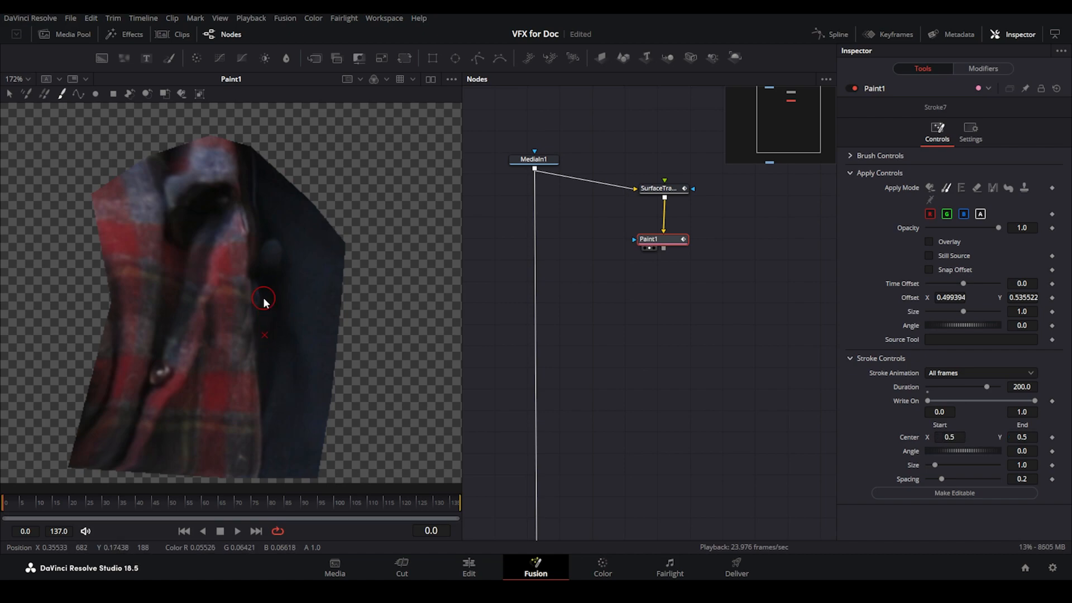
# Step: Clone clean dark T-shirt fabric over the round mic bump and touch up the adjoining plaid edge
pyautogui.keyDown('alt'); pyautogui.click(267, 331); pyautogui.keyUp('alt')
pyautogui.keyDown('alt'); pyautogui.click(267, 309); pyautogui.keyUp('alt')
pyautogui.moveTo(264, 269)
pyautogui.mouseDown()
pyautogui.moveTo(272, 300)
pyautogui.moveTo(271, 256)
pyautogui.mouseUp()
pyautogui.keyDown('alt'); pyautogui.click(271, 300); pyautogui.keyUp('alt')
pyautogui.keyDown('alt'); pyautogui.click(267, 296); pyautogui.keyUp('alt')
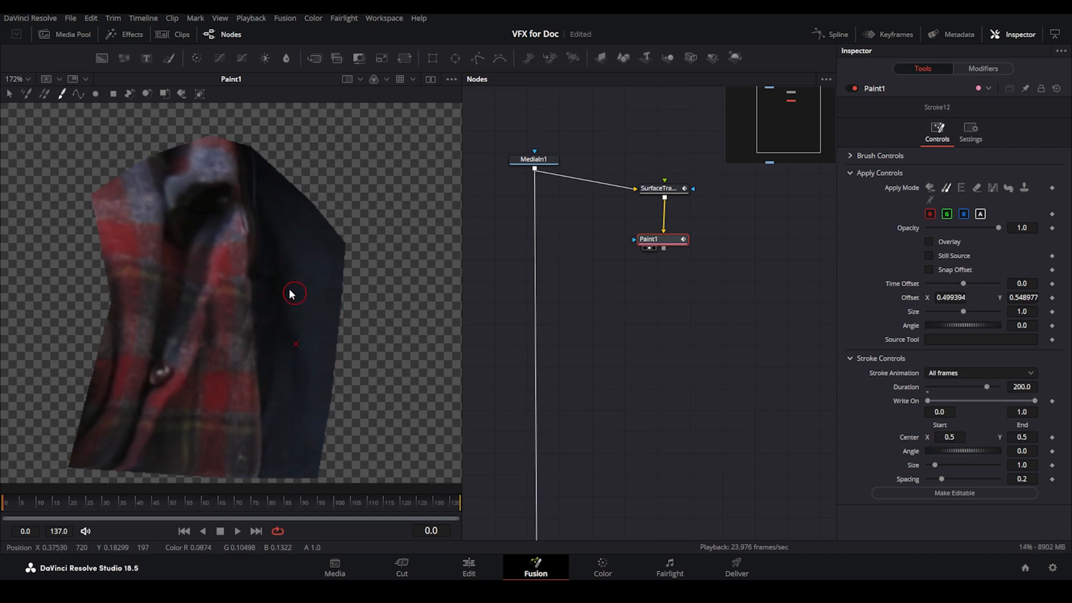
pyautogui.click(270, 266)
pyautogui.keyDown('alt'); pyautogui.click(267, 350); pyautogui.keyUp('alt')
pyautogui.click(270, 310)
pyautogui.keyDown('alt'); pyautogui.click(248, 392); pyautogui.keyUp('alt')
pyautogui.click(243, 270)
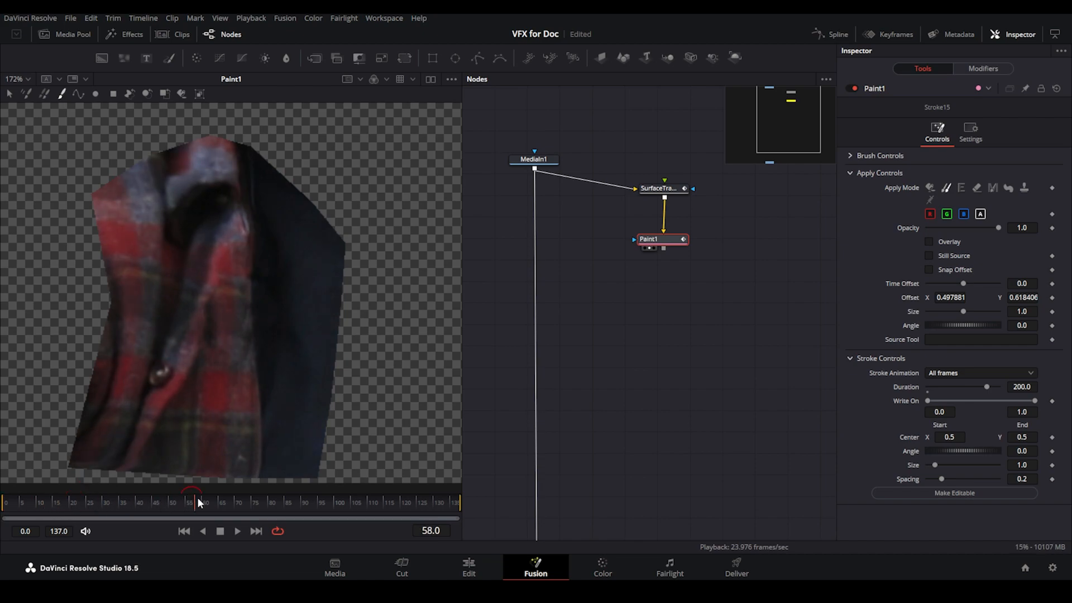
# Step: Check the painted patch across the timeline, return to frame 0 and save the project
pyautogui.moveTo(241, 498); pyautogui.dragTo(284, 496)
pyautogui.moveTo(212, 501); pyautogui.dragTo(7, 496)
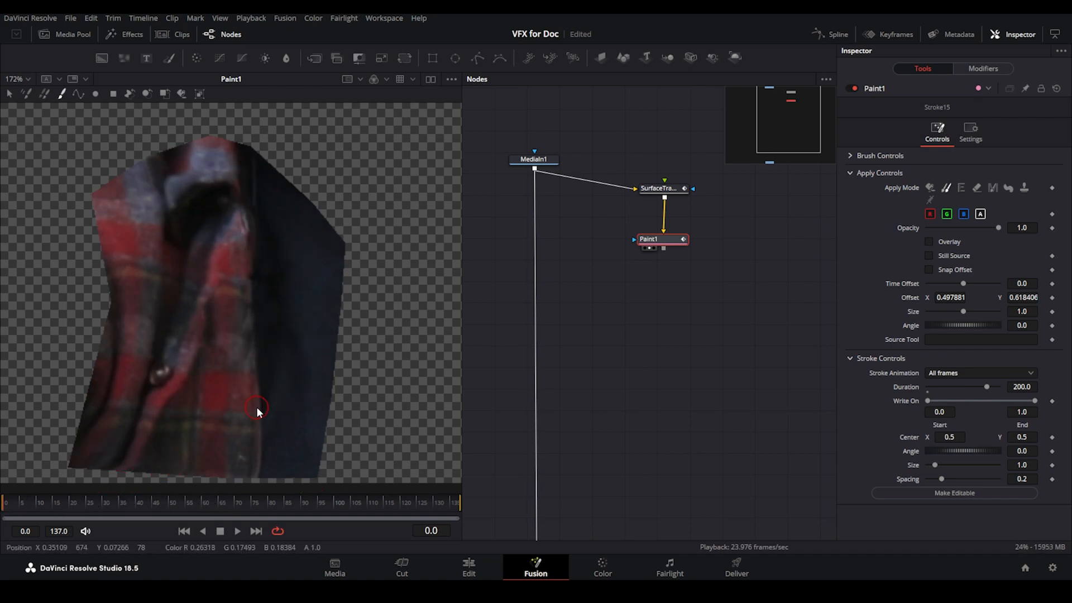
pyautogui.moveTo(257, 409); pyautogui.dragTo(265, 376)
pyautogui.scroll(-2, 265, 377)
pyautogui.hotkey('ctrl', 's')
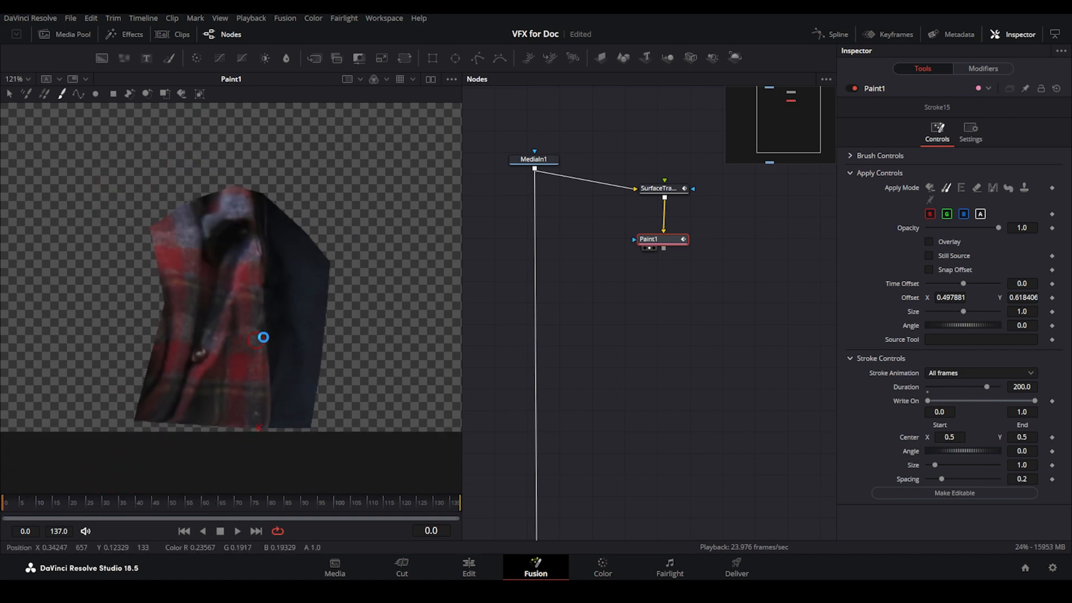
# Step: Duplicate SurfaceTracker1 and place the copy below Paint1
pyautogui.moveTo(687, 229); pyautogui.dragTo(651, 249)
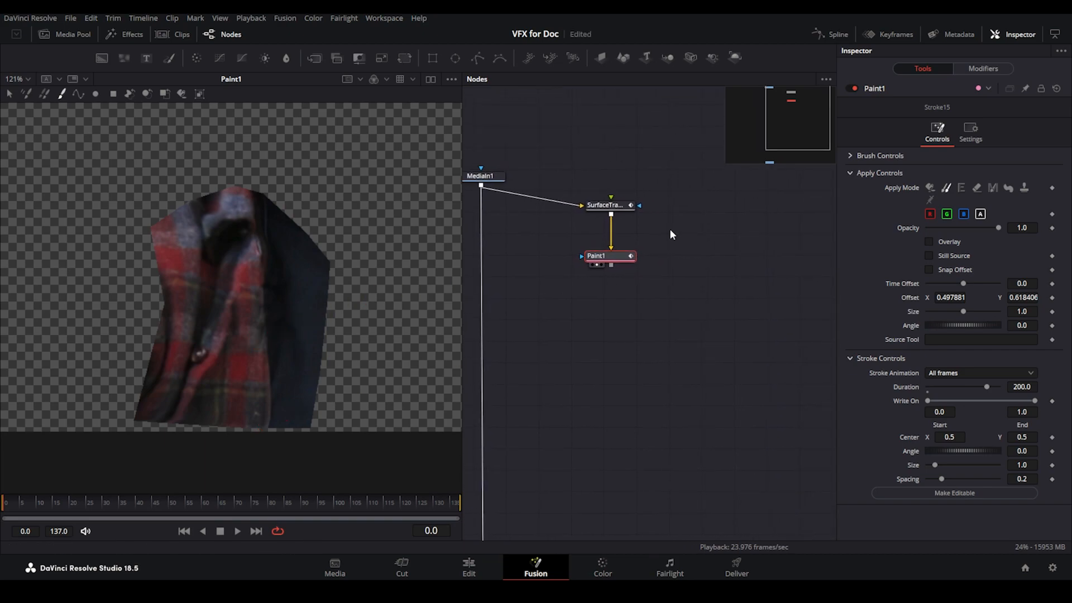
pyautogui.click(605, 204)
pyautogui.hotkey('ctrl', 'c')
pyautogui.click(607, 306)
pyautogui.hotkey('ctrl', 'v')
pyautogui.moveTo(614, 310); pyautogui.dragTo(620, 317)
# Step: Connect Paint1 to the copied tracker's green input and MediaIn1 to its yellow source input
pyautogui.click(614, 257)
pyautogui.moveTo(612, 264)
pyautogui.mouseDown()
pyautogui.moveTo(591, 309)
pyautogui.moveTo(601, 321)
pyautogui.mouseUp()
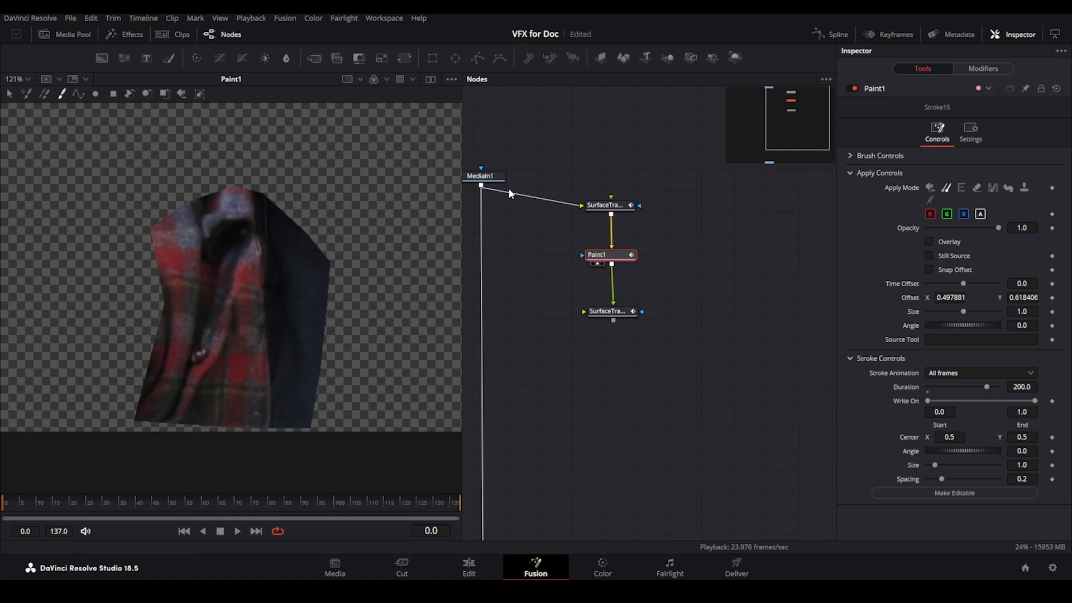
pyautogui.moveTo(482, 186); pyautogui.dragTo(585, 313)
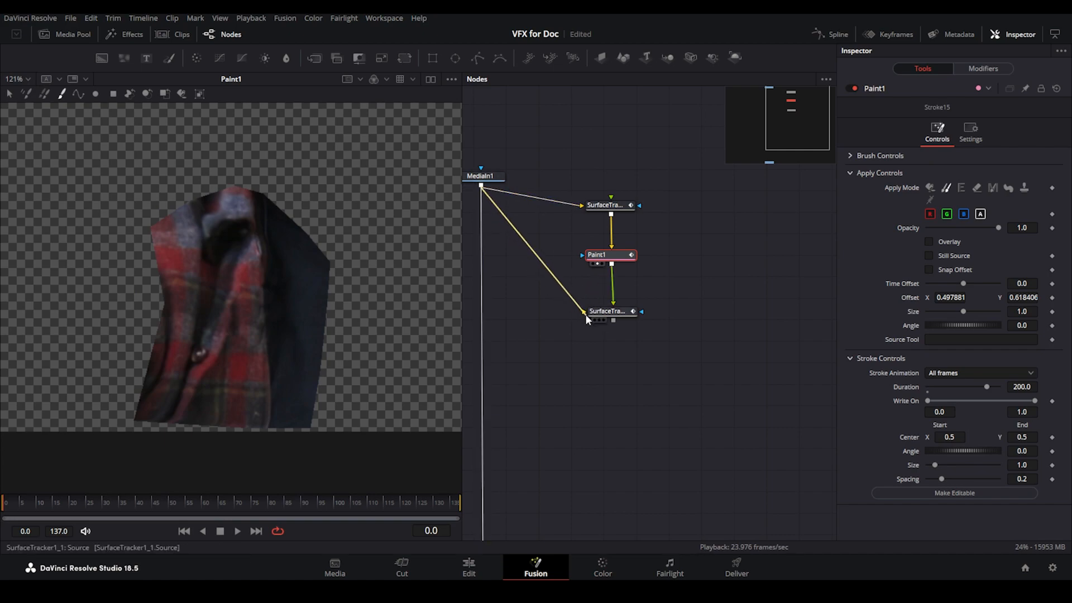
# Step: Set SurfaceTracker1_1's output to Rewarp Stabilized Clip and scrub through the clip to check the patch
pyautogui.click(610, 316)
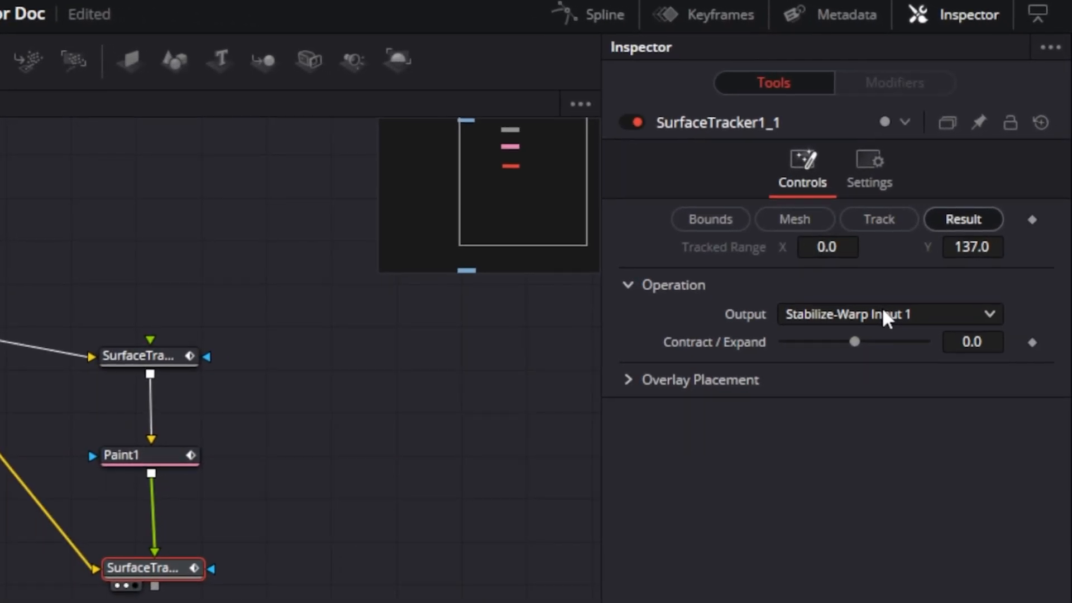
pyautogui.click(884, 313)
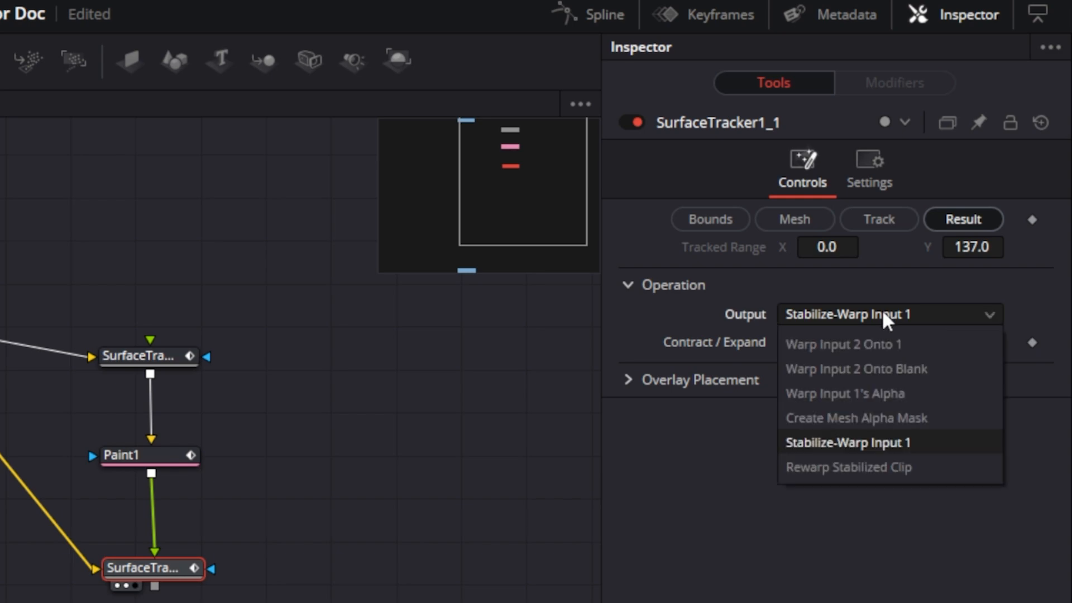
pyautogui.click(862, 467)
pyautogui.moveTo(6, 527); pyautogui.dragTo(423, 505)
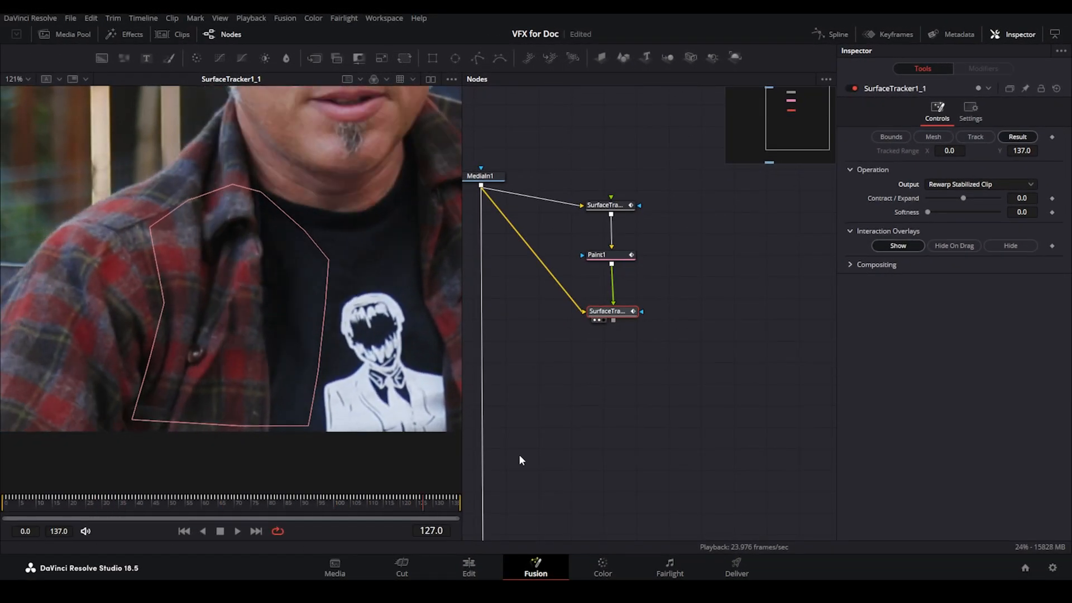
# Step: Paste another copy of the original SurfaceTracker1 beside the node chain and feed it from MediaIn1
pyautogui.scroll(-5, 566, 324)
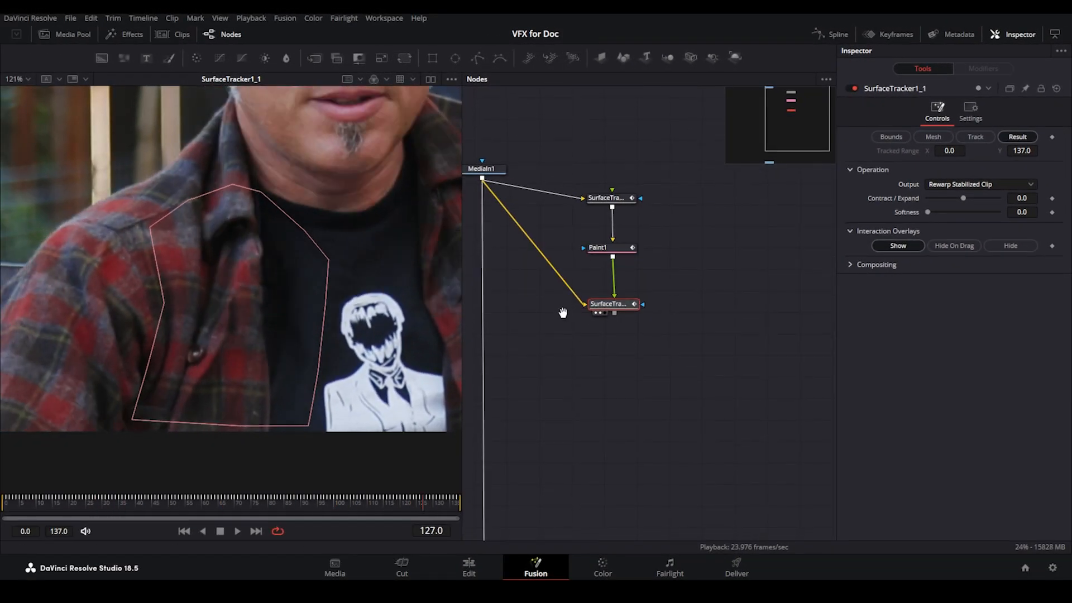
pyautogui.moveTo(686, 191); pyautogui.dragTo(609, 237)
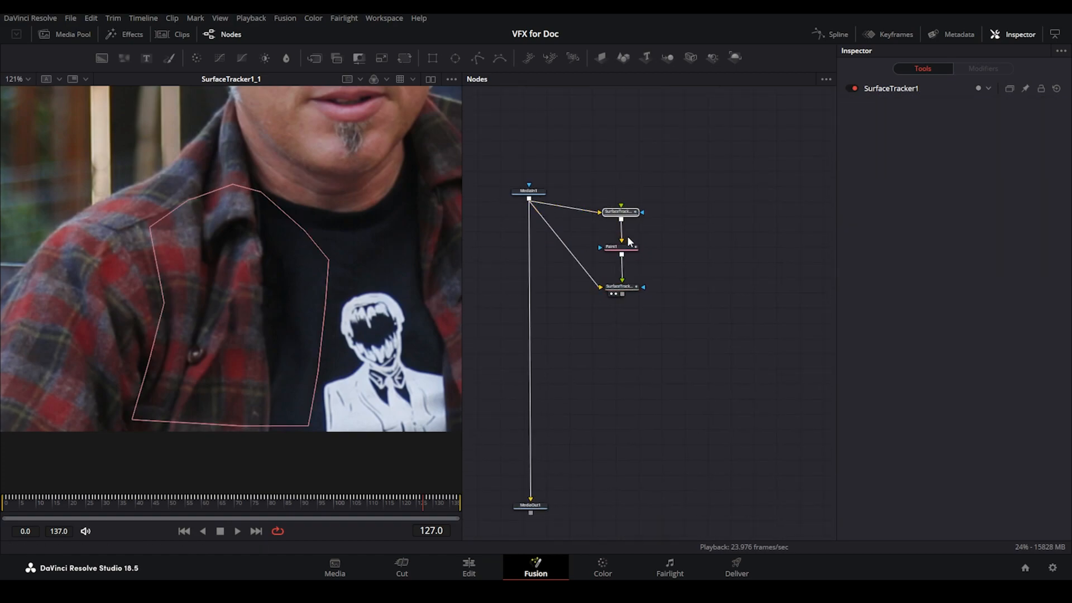
pyautogui.hotkey('ctrl', 'v')
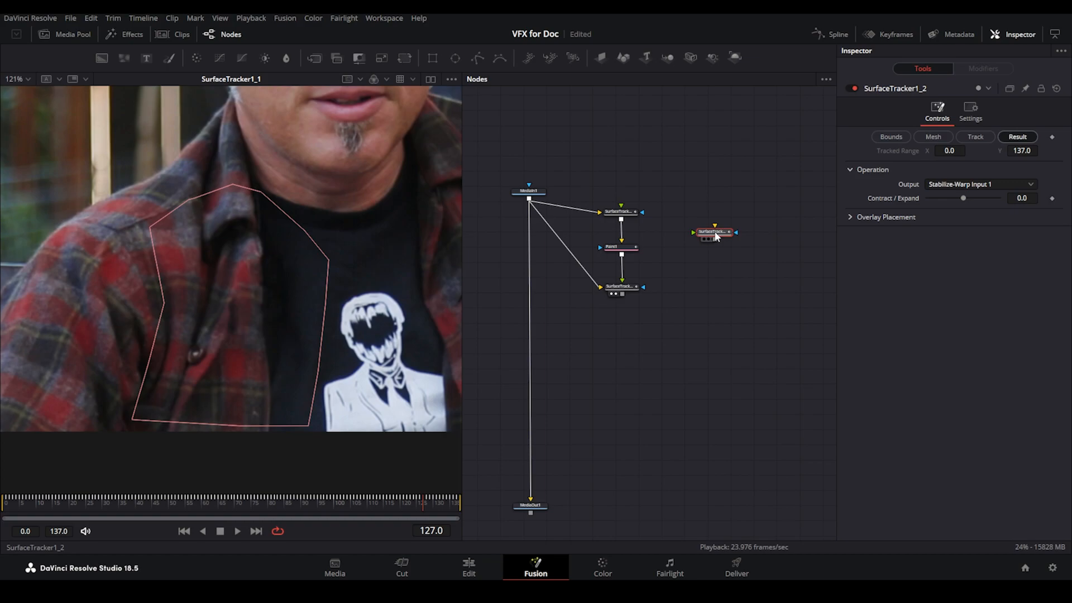
pyautogui.moveTo(529, 200); pyautogui.dragTo(711, 239)
# Step: View SurfaceTracker1_2 and set its output to Warp Input 1's Alpha
pyautogui.press('2')
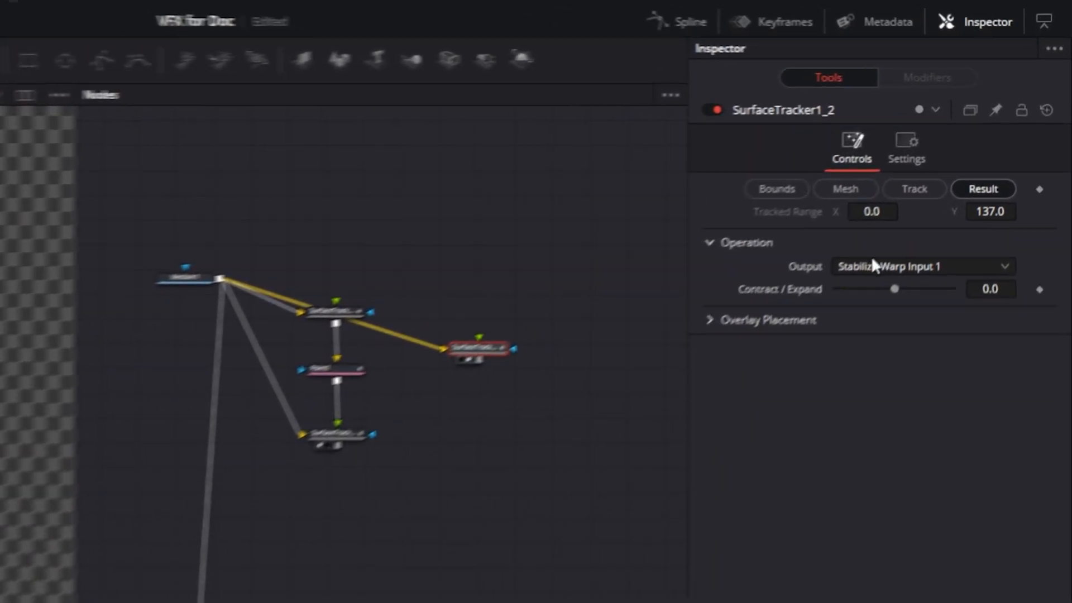
pyautogui.click(950, 181)
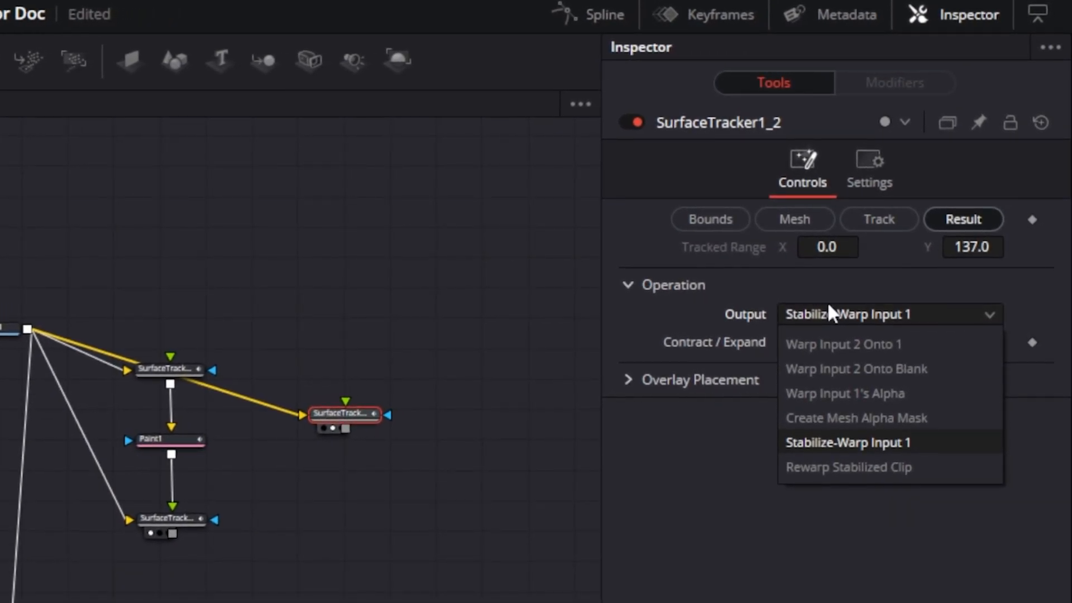
pyautogui.click(823, 395)
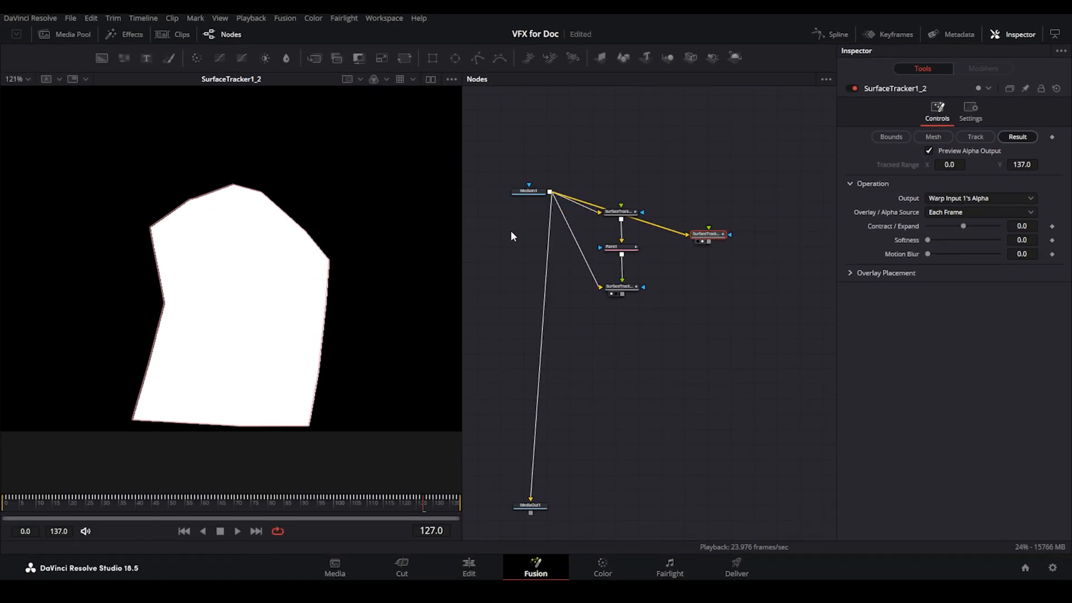
# Step: Add a Merge node and insert it into the connection between MediaIn1 and MediaOut1
pyautogui.hotkey('shift', 'space')
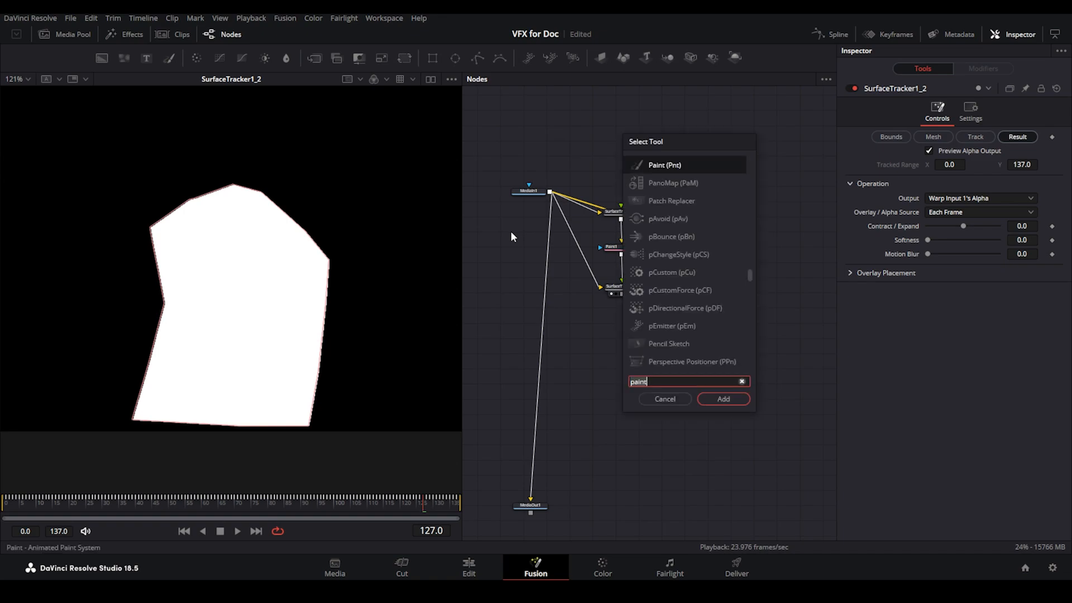
pyautogui.write('merge')
pyautogui.press('Return')
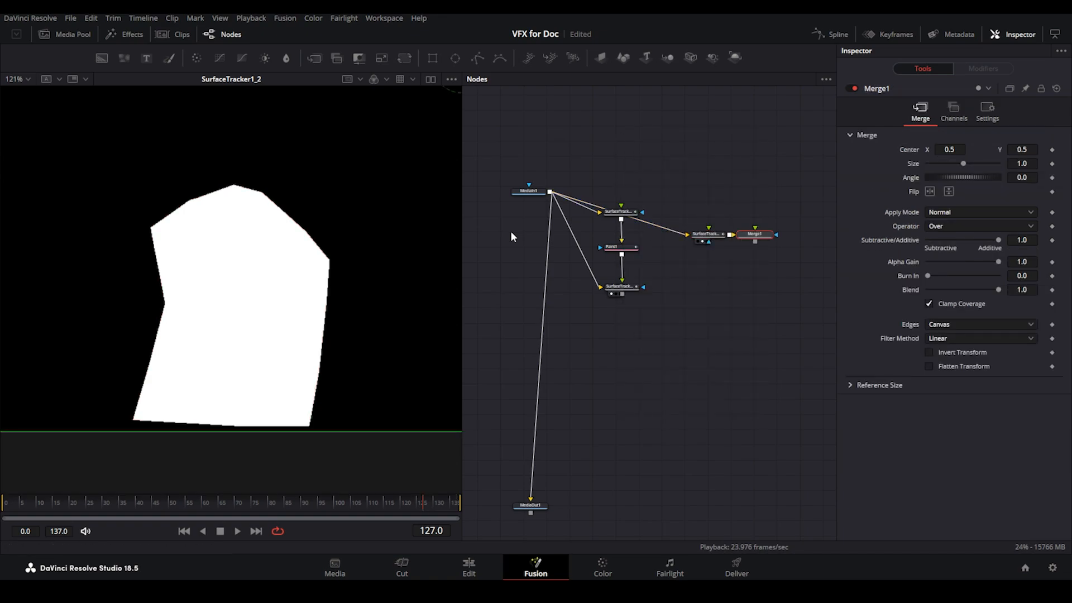
pyautogui.moveTo(755, 235); pyautogui.dragTo(526, 307)
# Step: Connect SurfaceTracker1_1's output to the Merge's foreground input and view the Merge
pyautogui.moveTo(622, 294); pyautogui.dragTo(511, 307)
pyautogui.click(535, 306)
pyautogui.press('2')
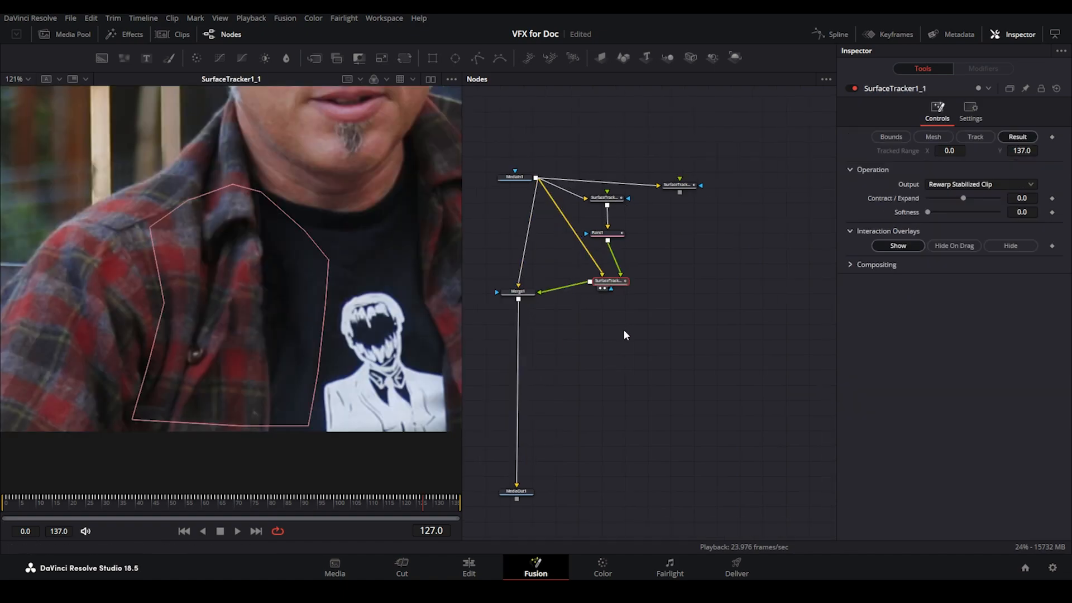
# Step: Add a Matte Control node below SurfaceTracker1_1 and connect SurfaceTracker1_1's output to its background input
pyautogui.click(624, 330)
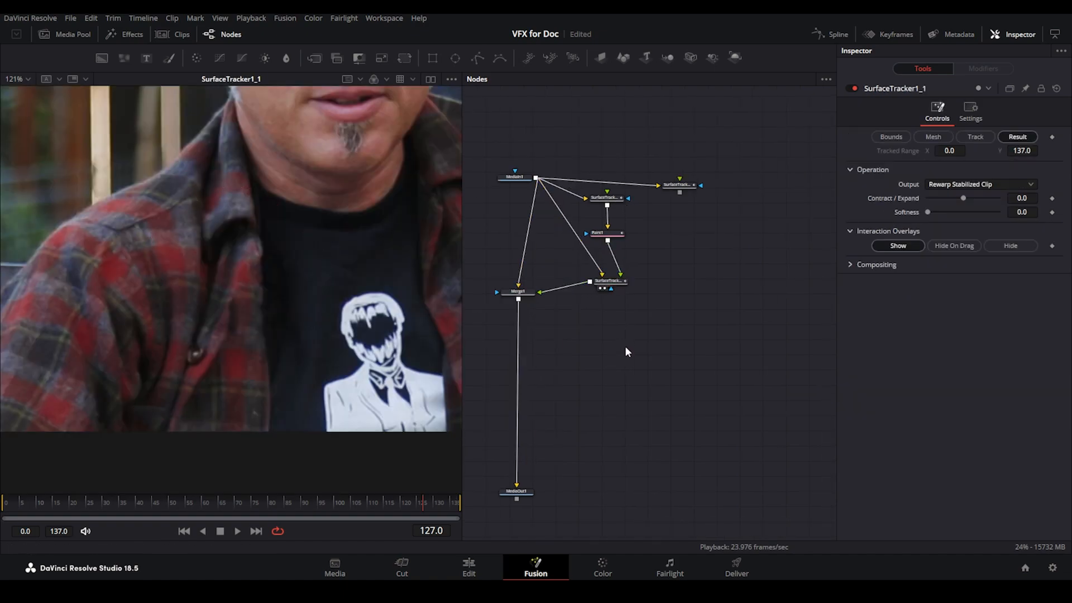
pyautogui.hotkey('shift', 'space')
pyautogui.write('matte')
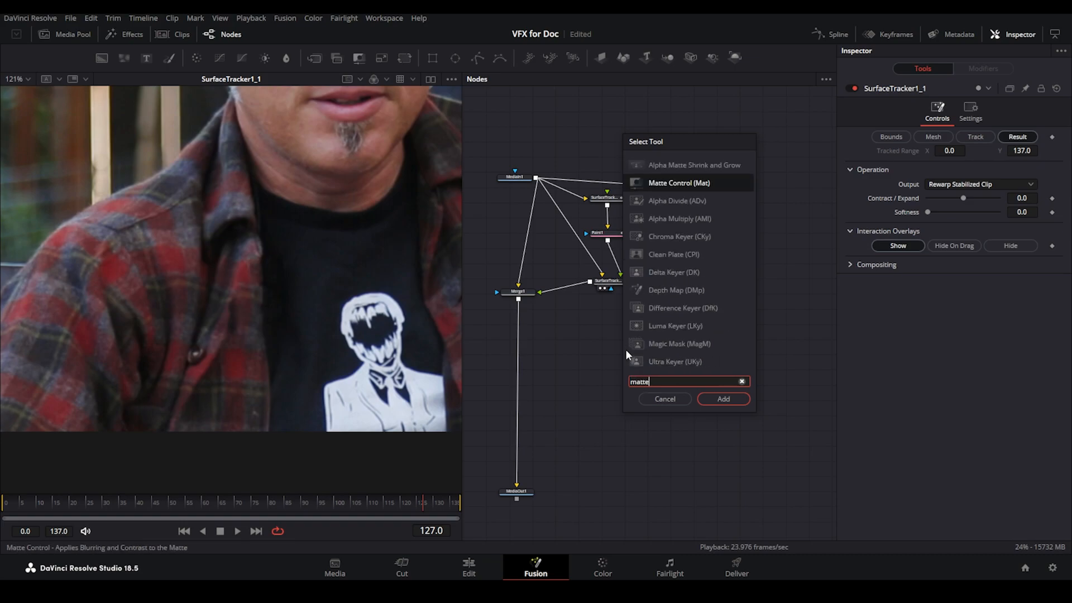
pyautogui.press('Return')
pyautogui.moveTo(621, 332); pyautogui.dragTo(616, 327)
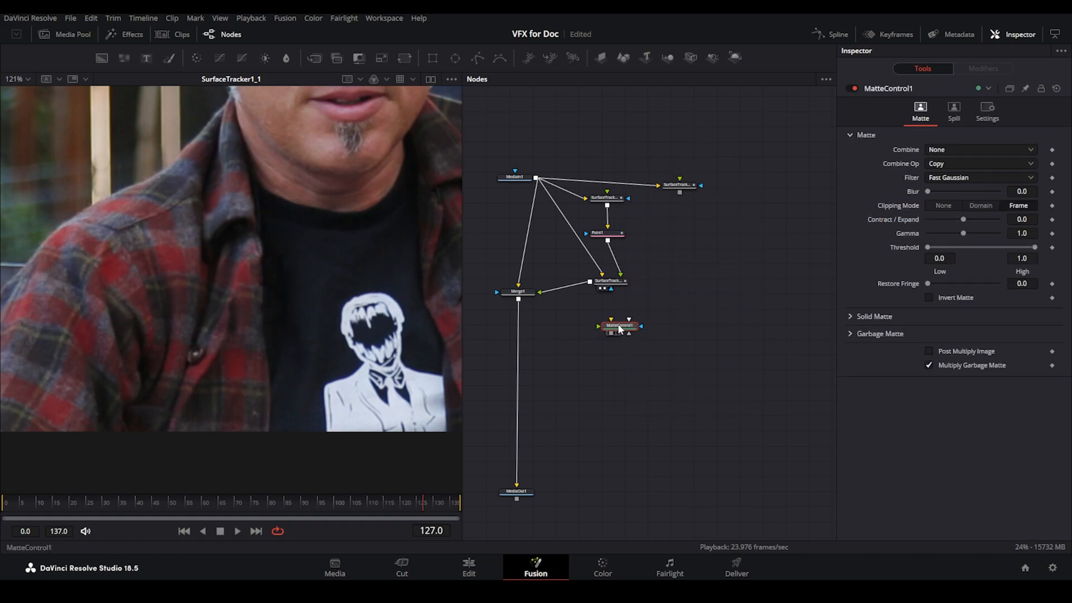
pyautogui.moveTo(545, 292); pyautogui.dragTo(614, 325)
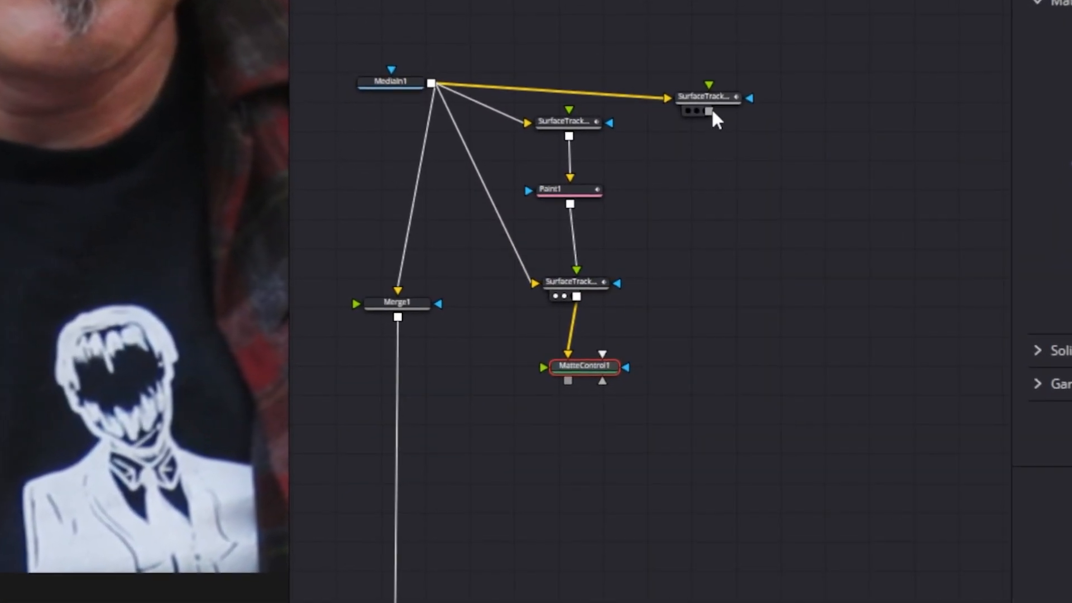
# Step: Connect SurfaceTracker1_2's output to MatteControl1's Garbage Matte input
pyautogui.moveTo(683, 185); pyautogui.dragTo(620, 331)
pyautogui.moveTo(593, 365); pyautogui.dragTo(593, 364)
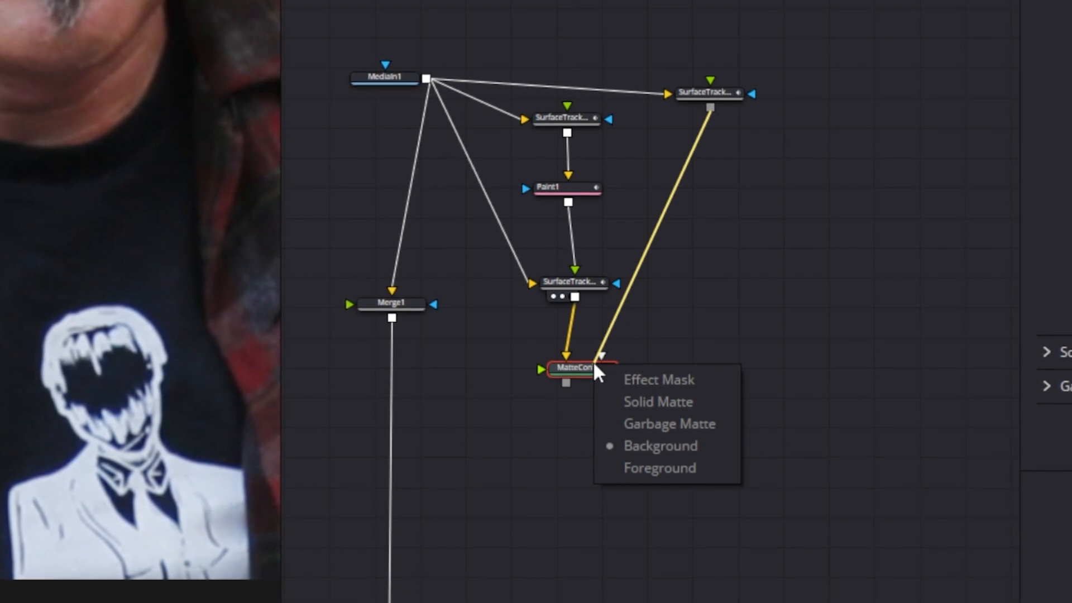
pyautogui.click(642, 403)
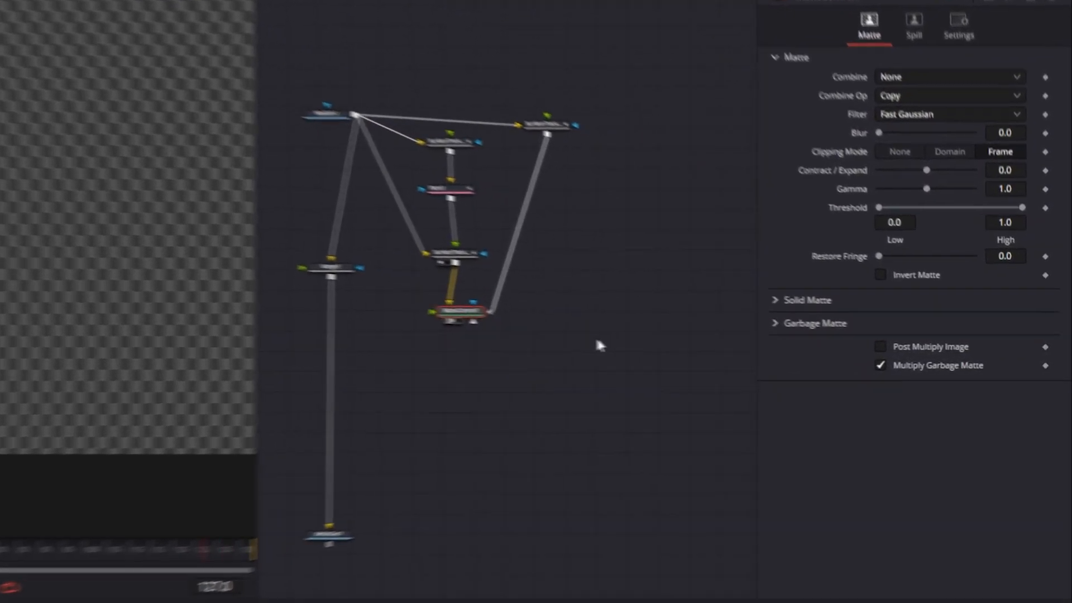
# Step: Set MatteControl1's garbage matte channel to Luminance and invert the garbage matte
pyautogui.click(775, 324)
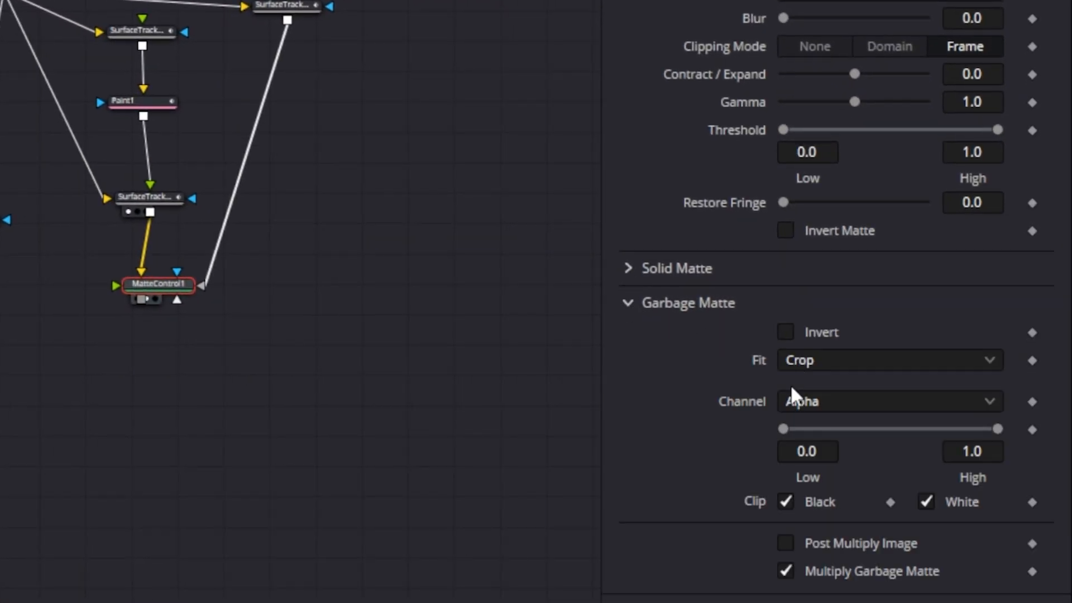
pyautogui.click(793, 393)
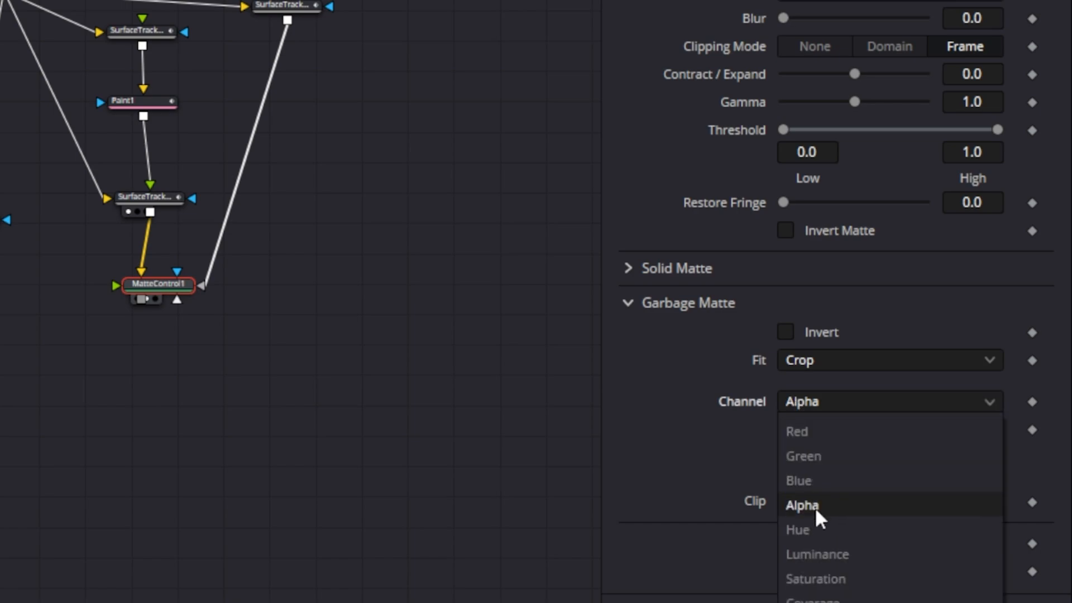
pyautogui.click(818, 554)
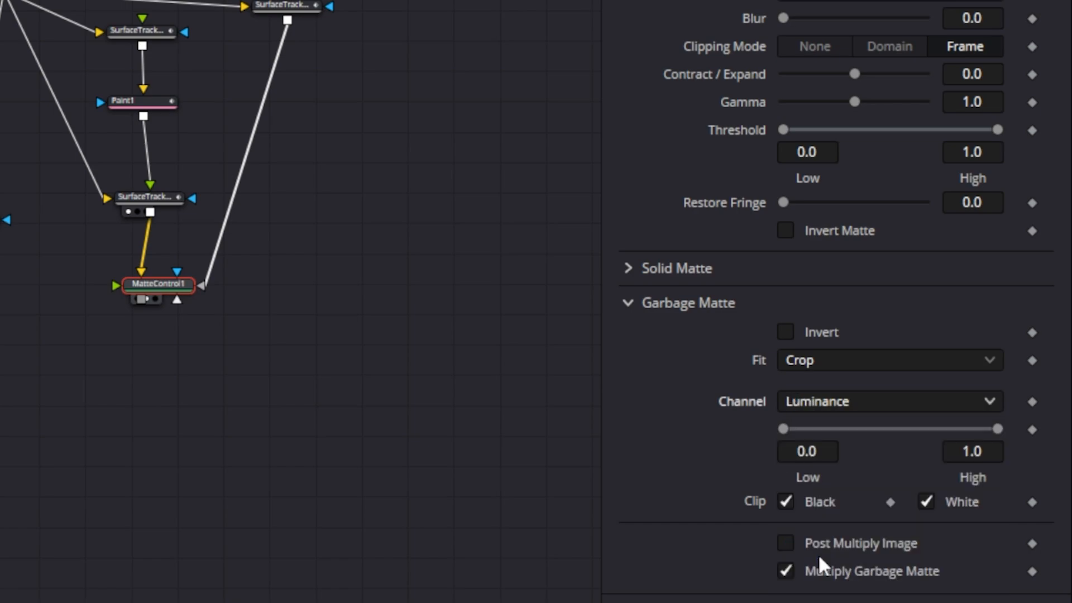
pyautogui.click(787, 333)
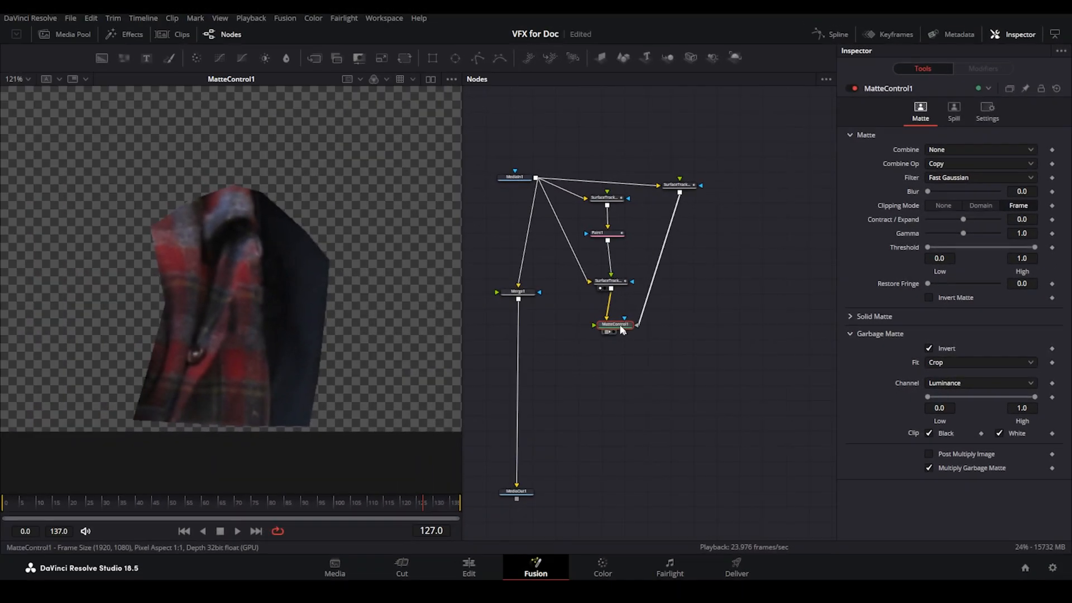
# Step: View MatteControl1's output and scrub the clip to frame 61 to check the cut-out patch
pyautogui.moveTo(621, 329); pyautogui.dragTo(622, 333)
pyautogui.press('2')
pyautogui.press('2')
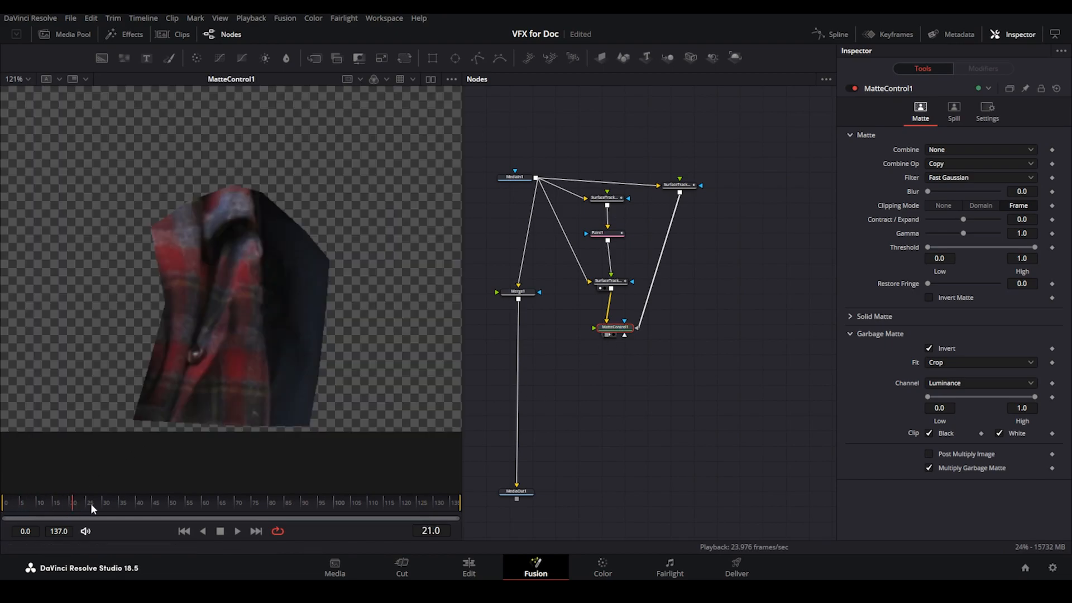
pyautogui.moveTo(191, 506); pyautogui.dragTo(205, 502)
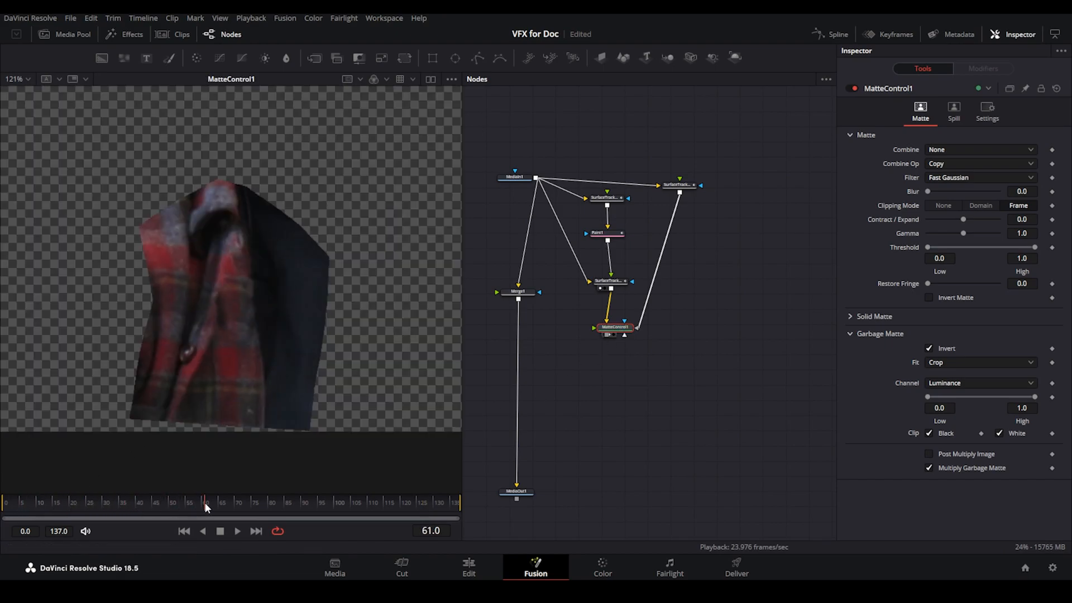
# Step: Set SurfaceTracker1_2's softness to about 0.5 while viewing its alpha matte
pyautogui.click(682, 189)
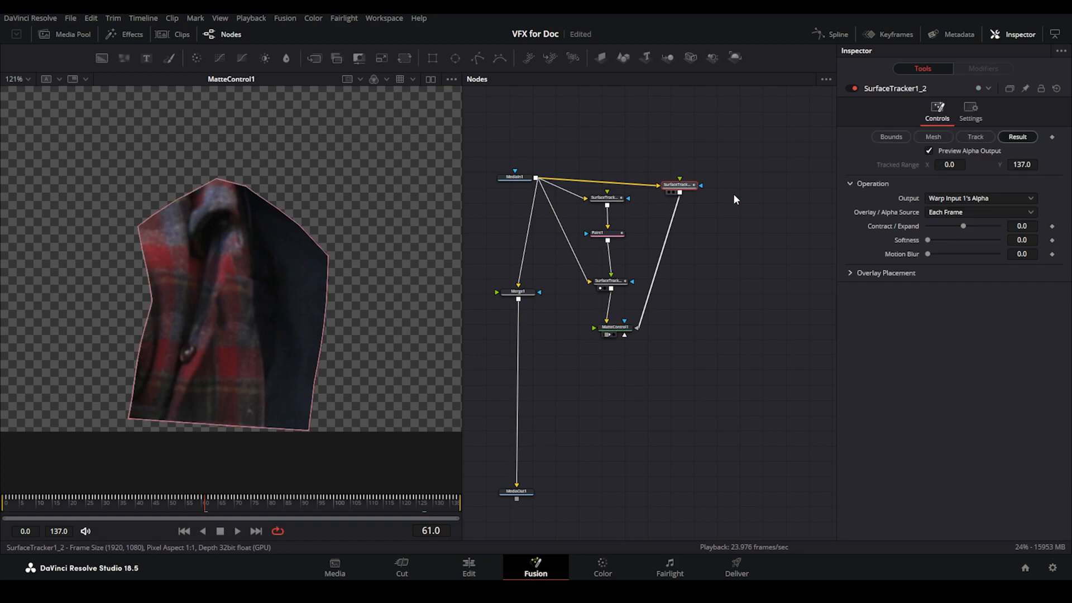
pyautogui.moveTo(927, 239); pyautogui.dragTo(939, 239)
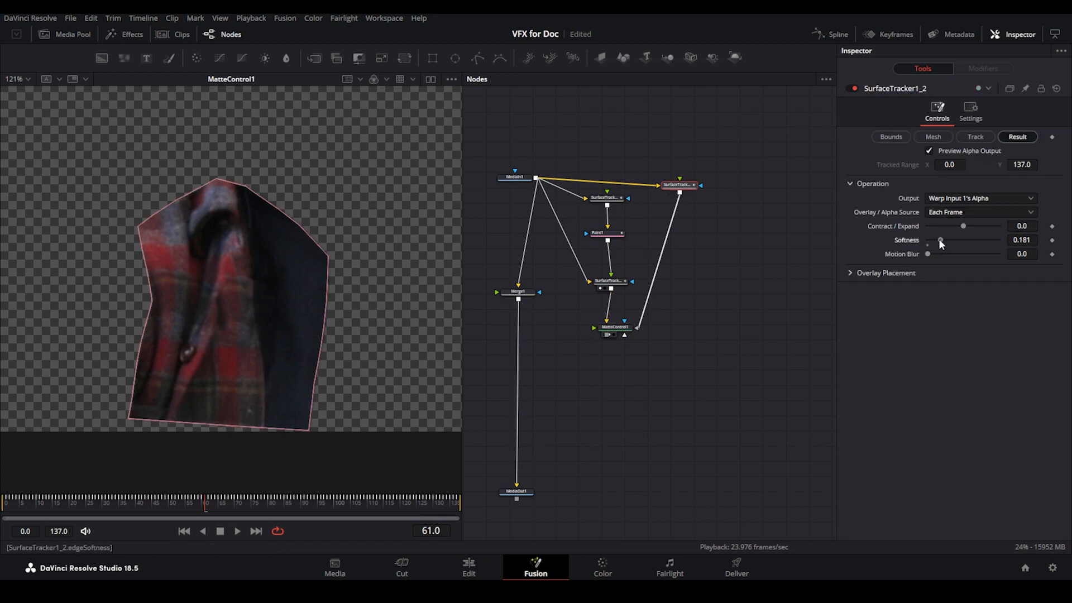
pyautogui.press('1')
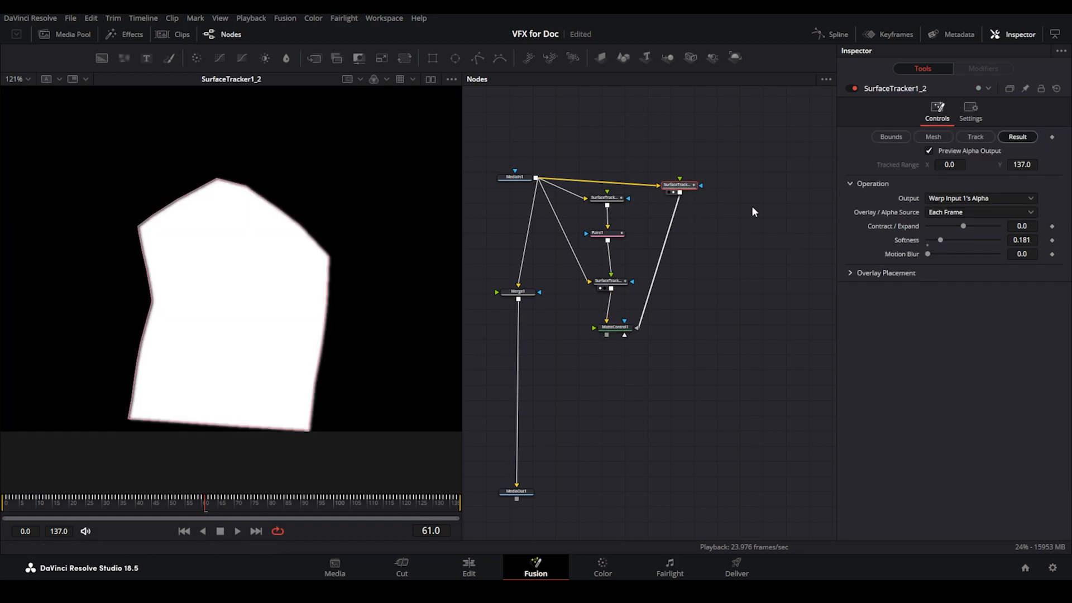
pyautogui.moveTo(941, 240); pyautogui.dragTo(963, 239)
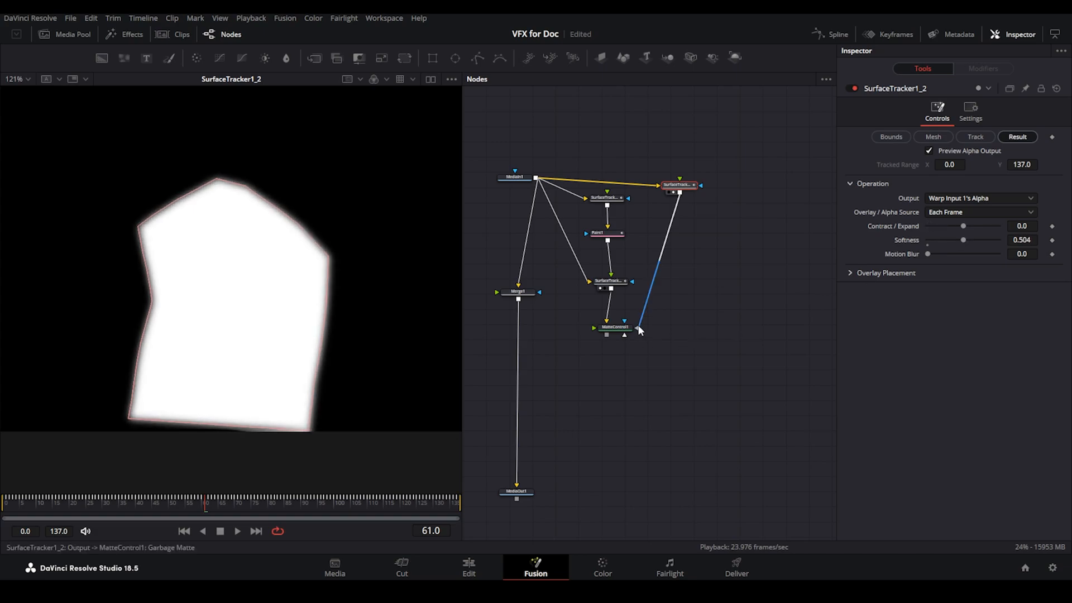
# Step: Check the softened MatteControl1 cut-out, connect MatteControl1 to Merge1's foreground input and view Merge1
pyautogui.click(619, 335)
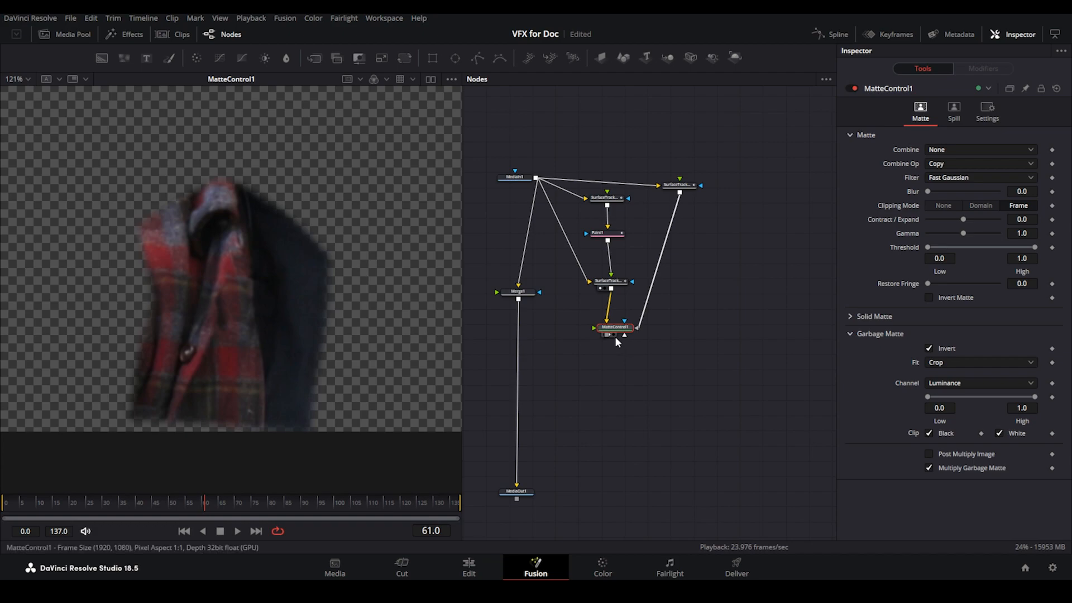
pyautogui.moveTo(605, 333); pyautogui.dragTo(515, 300)
pyautogui.press('2')
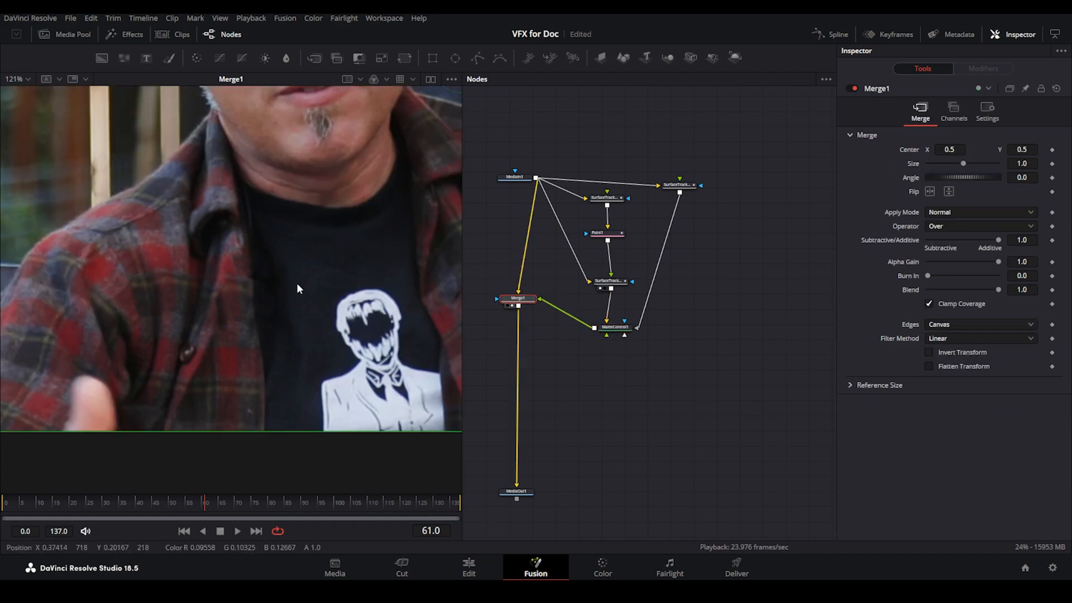
# Step: Fit the full shot in view and play back the merged result to check the mic removal
pyautogui.scroll(-3, 297, 284)
pyautogui.moveTo(287, 297); pyautogui.dragTo(254, 335)
pyautogui.press('space')
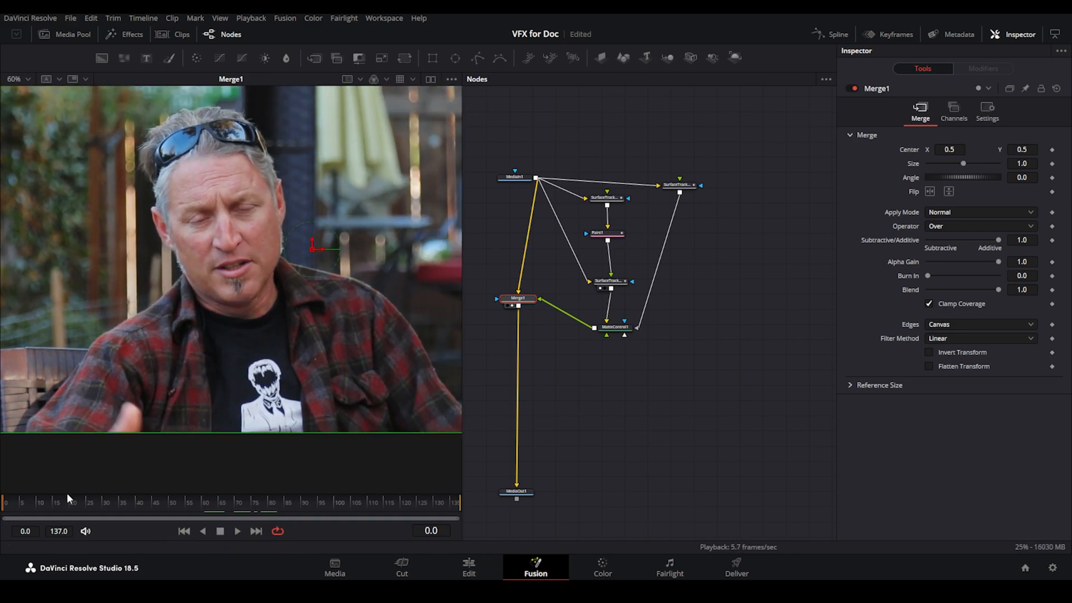
pyautogui.press('space')
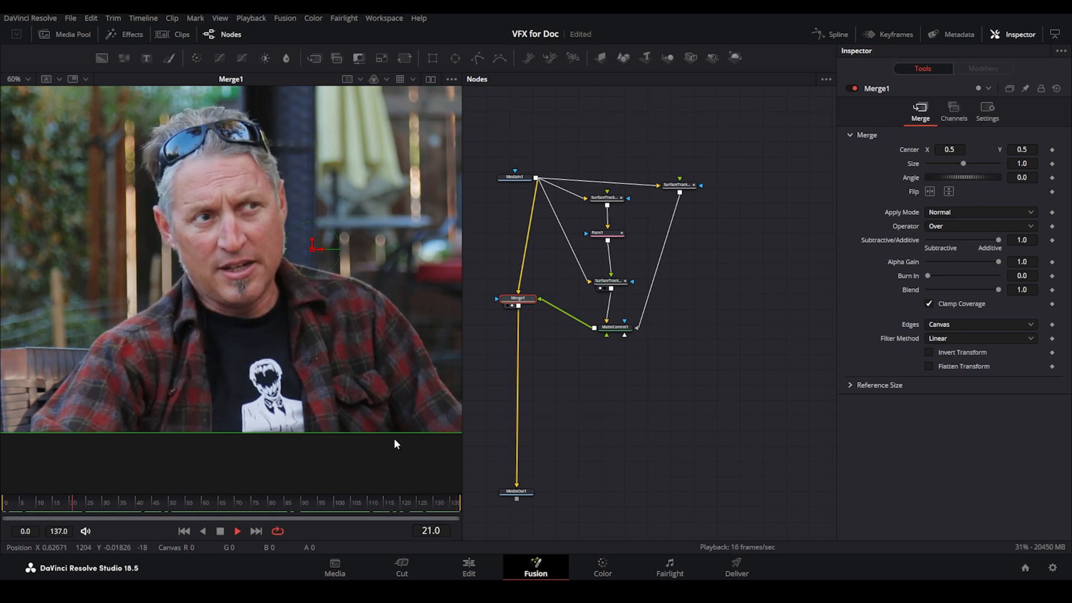
pyautogui.press('space')
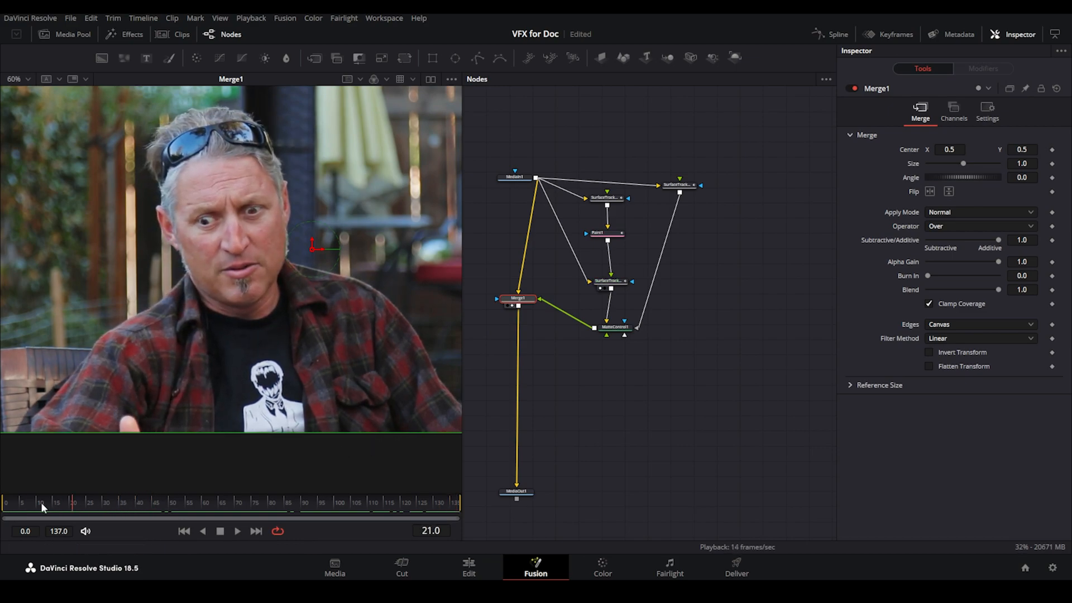
# Step: Return to frame 0 and add clone strokes in Paint1 along the flannel edge and the adjoining dark shirt
pyautogui.moveTo(63, 507); pyautogui.dragTo(2, 507)
pyautogui.click(616, 234)
pyautogui.press('2')
pyautogui.moveTo(292, 352); pyautogui.dragTo(302, 364)
pyautogui.keyDown('alt'); pyautogui.click(274, 299); pyautogui.keyUp('alt')
pyautogui.moveTo(252, 297)
pyautogui.mouseDown()
pyautogui.moveTo(243, 329)
pyautogui.moveTo(255, 357)
pyautogui.mouseUp()
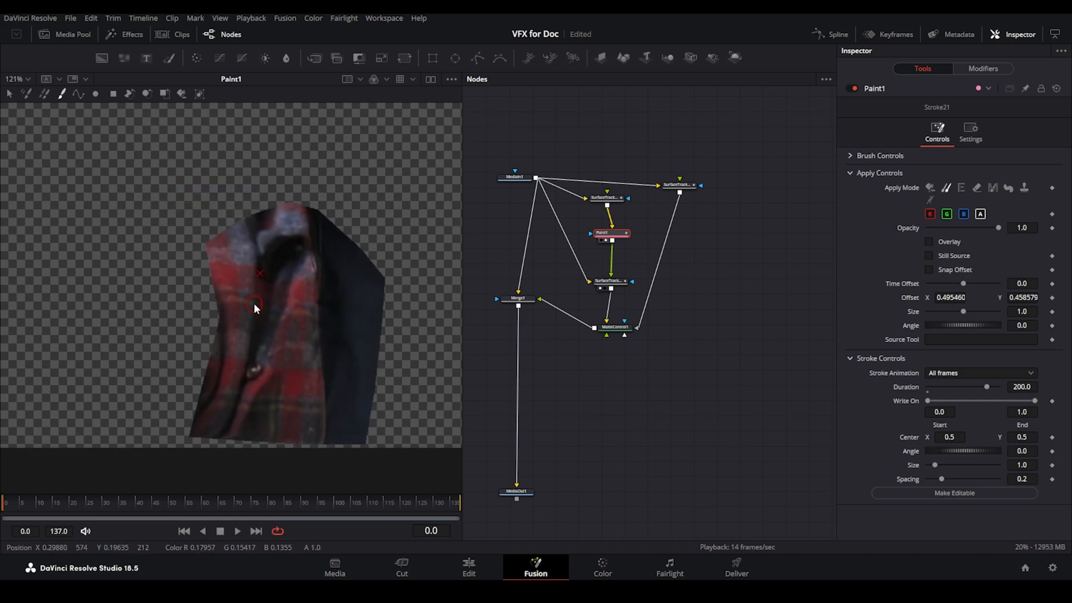
pyautogui.moveTo(354, 344); pyautogui.dragTo(366, 359)
pyautogui.keyDown('alt'); pyautogui.click(251, 309); pyautogui.keyUp('alt')
pyautogui.moveTo(297, 318); pyautogui.dragTo(315, 323)
pyautogui.moveTo(273, 379); pyautogui.dragTo(266, 338)
pyautogui.keyDown('alt'); pyautogui.click(286, 368); pyautogui.keyUp('alt')
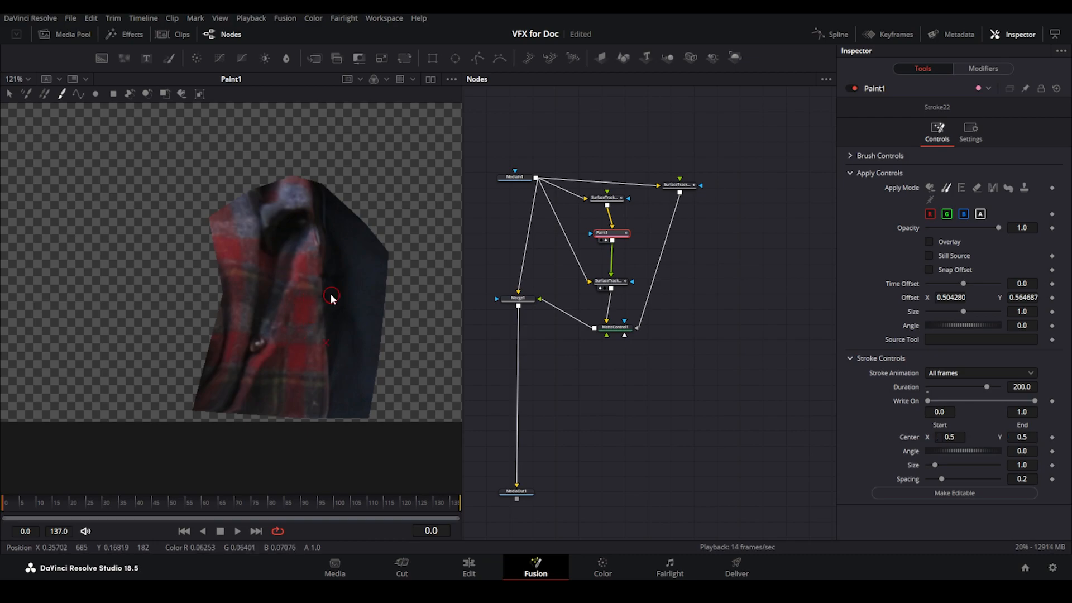
pyautogui.scroll(-1, 326, 332)
pyautogui.moveTo(341, 323); pyautogui.dragTo(306, 361)
pyautogui.scroll(2, 307, 361)
# Step: Add an unconnected Background node beside the node chain
pyautogui.moveTo(625, 345); pyautogui.dragTo(586, 377)
pyautogui.click(597, 281)
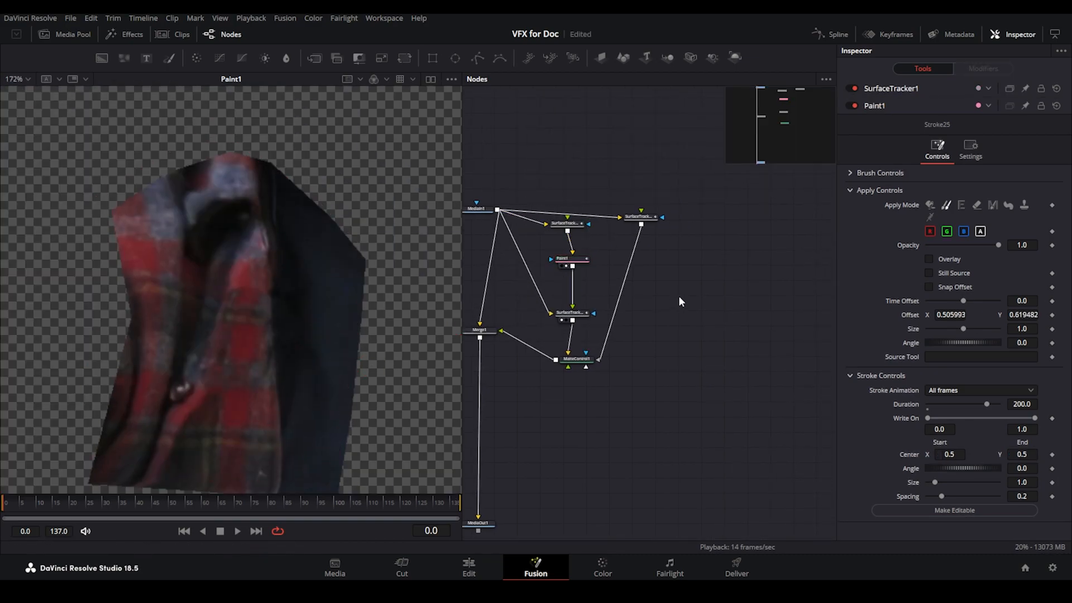
pyautogui.hotkey('shift', 'space')
pyautogui.write('matte')
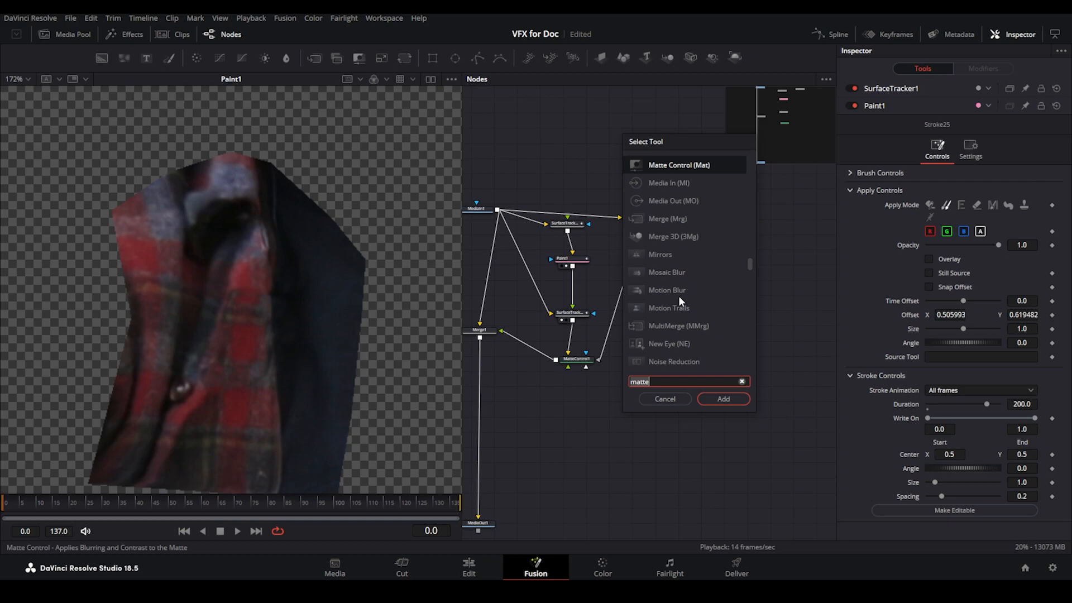
pyautogui.press('BackSpace')
pyautogui.press('BackSpace')
pyautogui.press('BackSpace')
pyautogui.press('BackSpace')
pyautogui.press('BackSpace')
pyautogui.write('back')
pyautogui.press('Return')
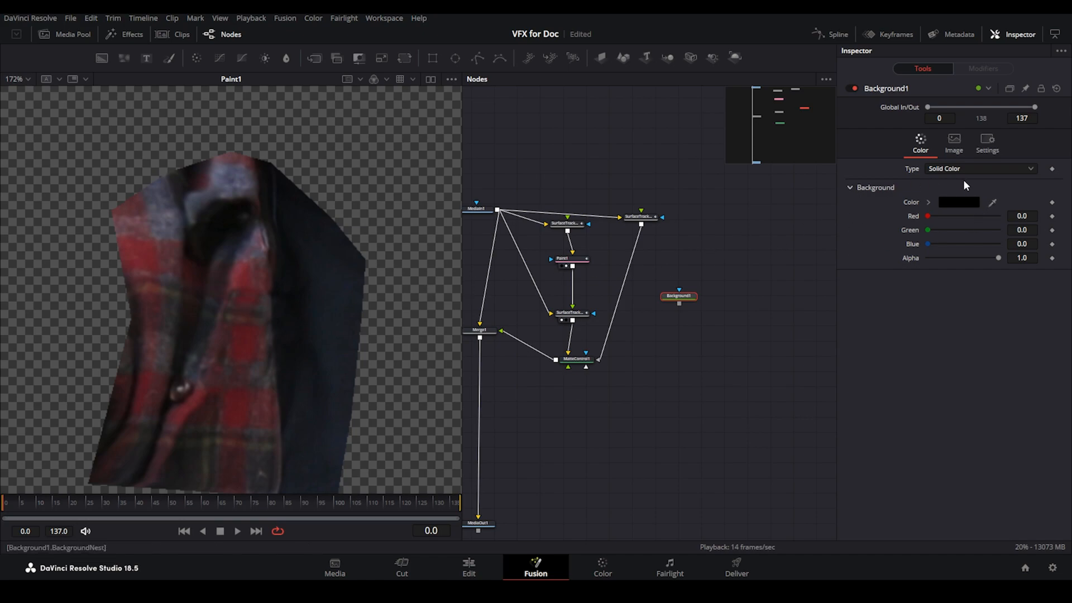
# Step: Sample the Background's colour from the dark shirt in the patch and merge the Background over Paint1's output
pyautogui.moveTo(995, 202); pyautogui.dragTo(291, 257)
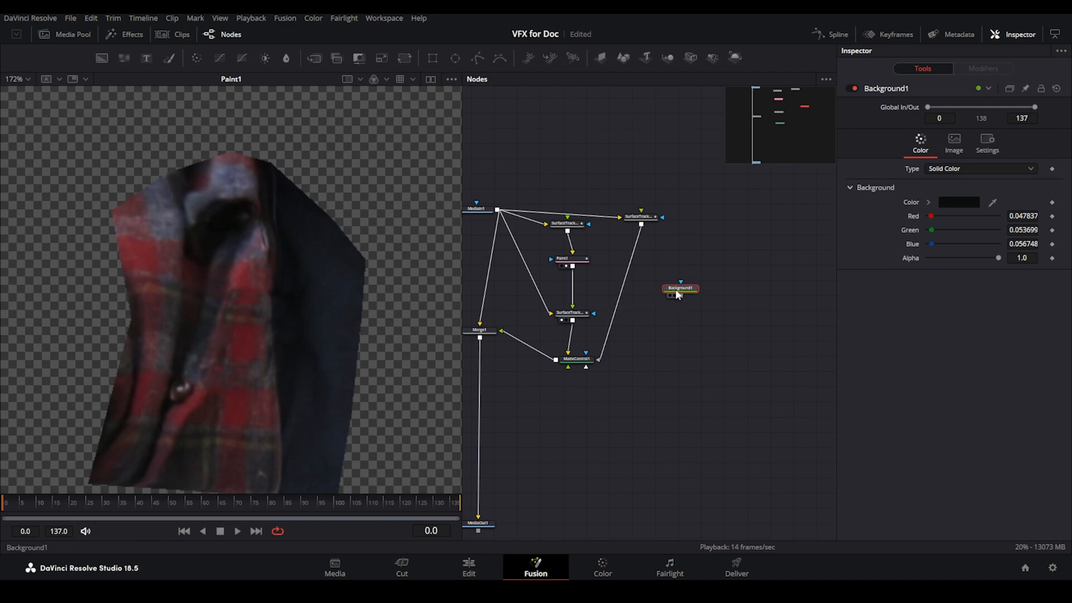
pyautogui.moveTo(680, 289)
pyautogui.mouseDown()
pyautogui.moveTo(639, 293)
pyautogui.moveTo(572, 266)
pyautogui.mouseUp()
pyautogui.moveTo(712, 333)
pyautogui.mouseDown()
pyautogui.moveTo(506, 289)
pyautogui.moveTo(642, 287)
pyautogui.mouseUp()
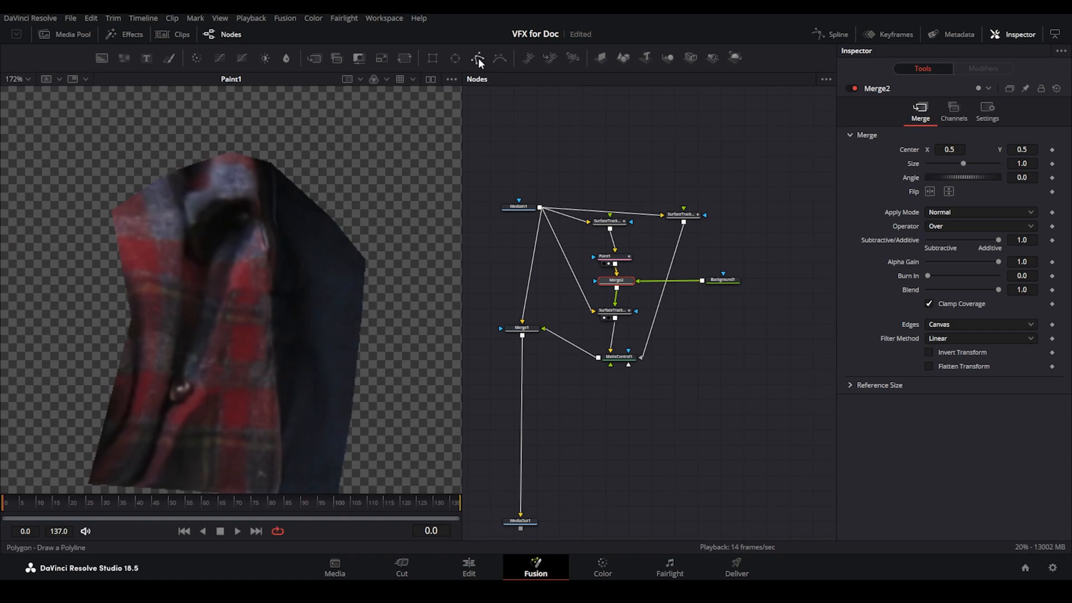
# Step: Draw a closed Polygon mask around the narrow dark shirt strip beside the flannel and use it as Merge2's effect mask
pyautogui.moveTo(478, 58); pyautogui.dragTo(533, 242)
pyautogui.moveTo(559, 274); pyautogui.dragTo(559, 278)
pyautogui.click(274, 235)
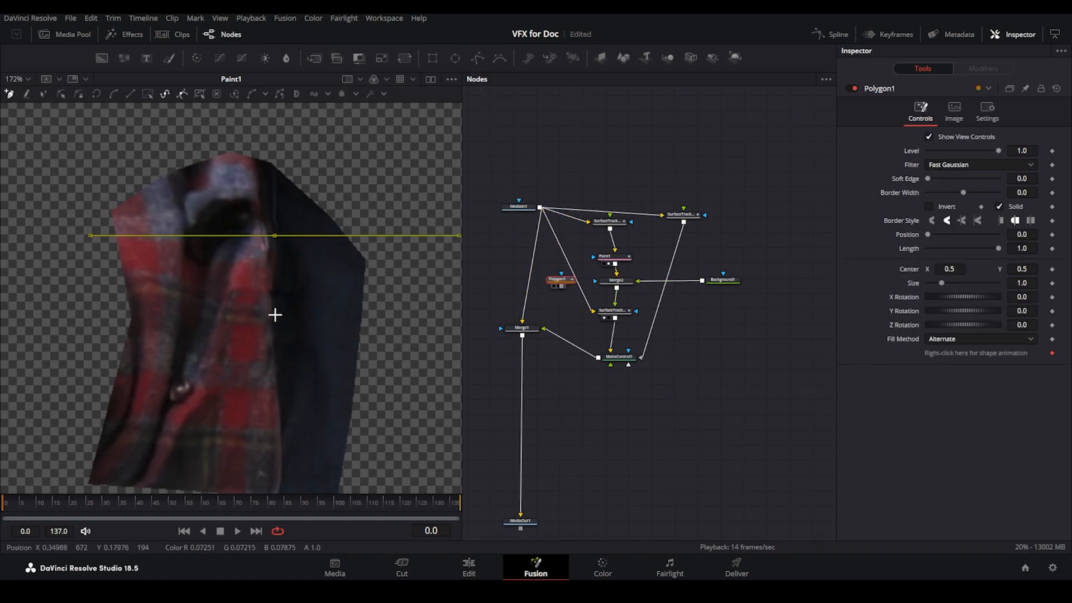
pyautogui.moveTo(273, 316); pyautogui.dragTo(274, 329)
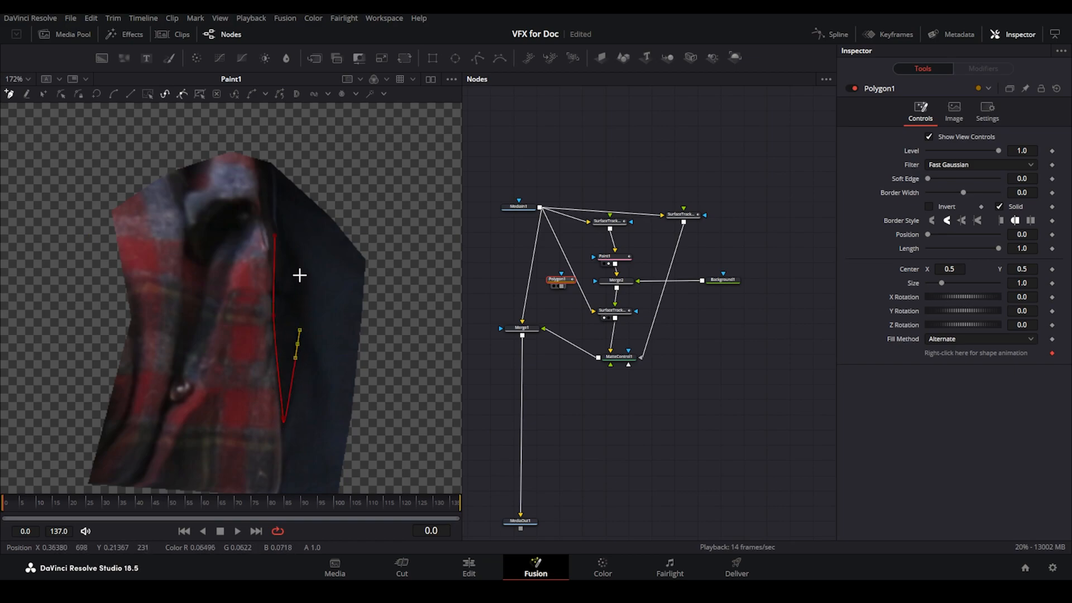
pyautogui.click(280, 238)
pyautogui.click(300, 269)
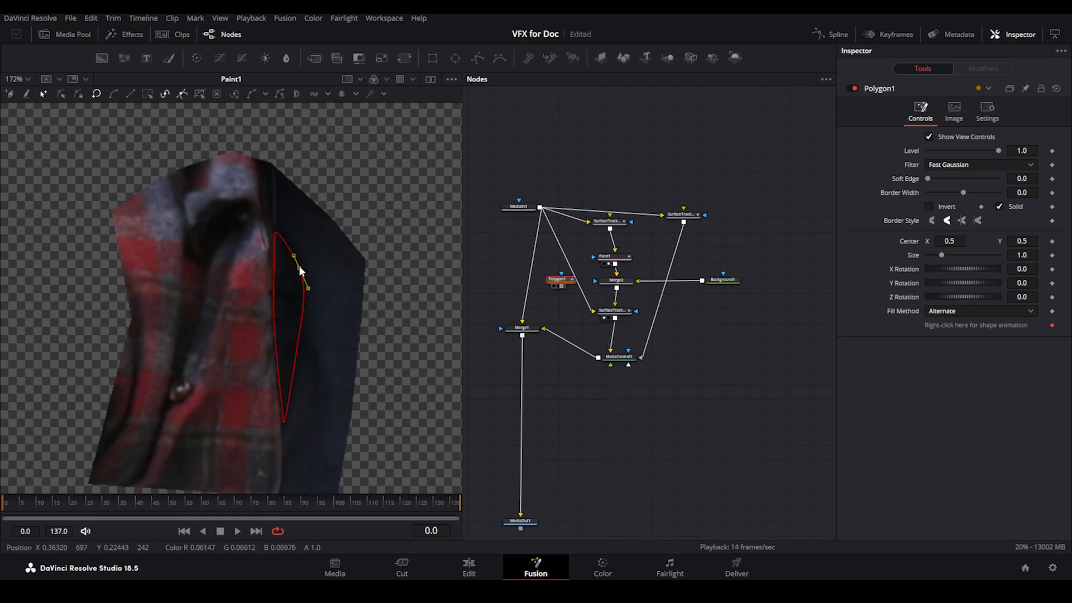
pyautogui.moveTo(564, 286); pyautogui.dragTo(602, 278)
pyautogui.click(616, 285)
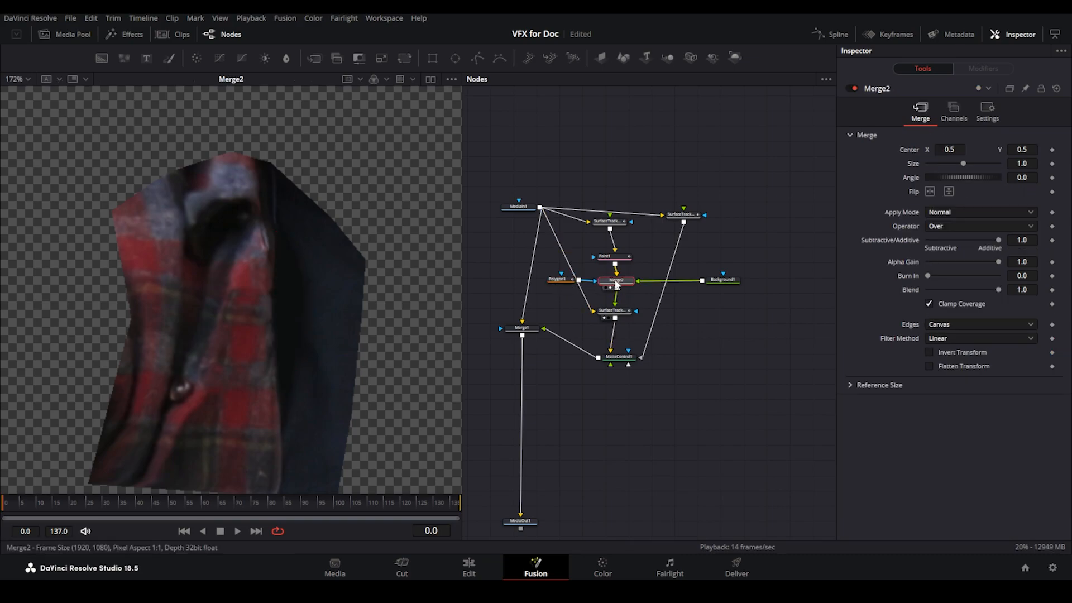
# Step: Try out Polygon1's Soft Edge, leave it at 0.0, and examine the masked strip up close
pyautogui.click(560, 285)
pyautogui.moveTo(929, 177); pyautogui.dragTo(927, 176)
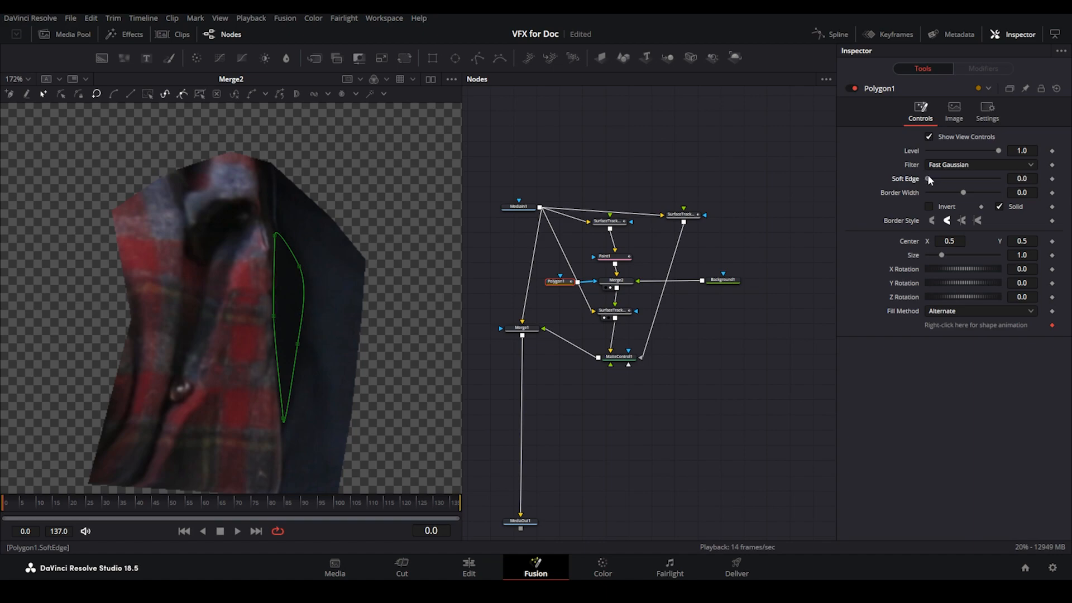
pyautogui.scroll(2, 354, 310)
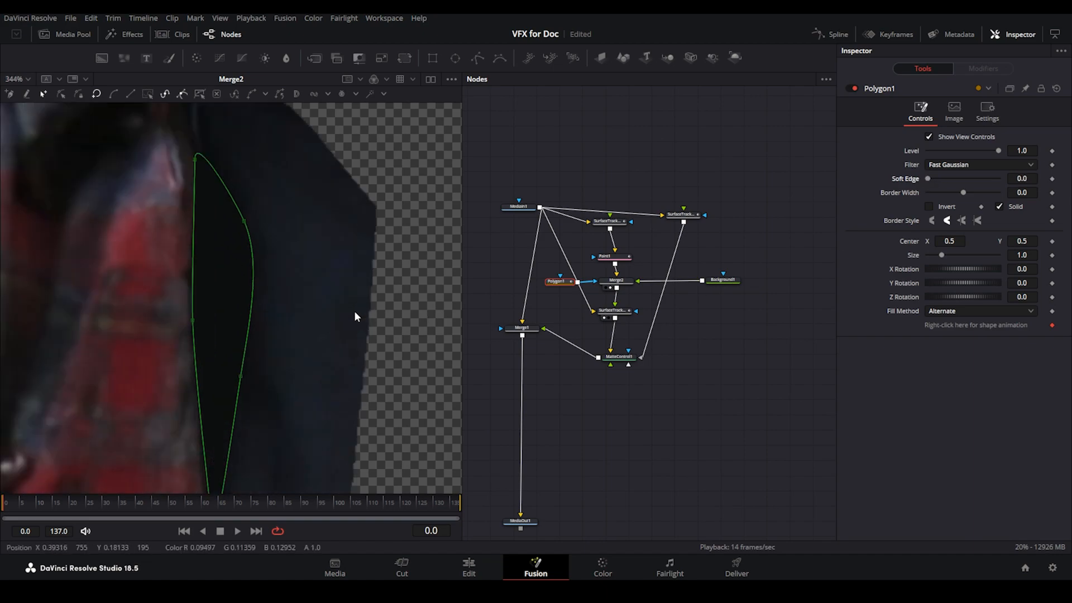
pyautogui.scroll(-1, 249, 315)
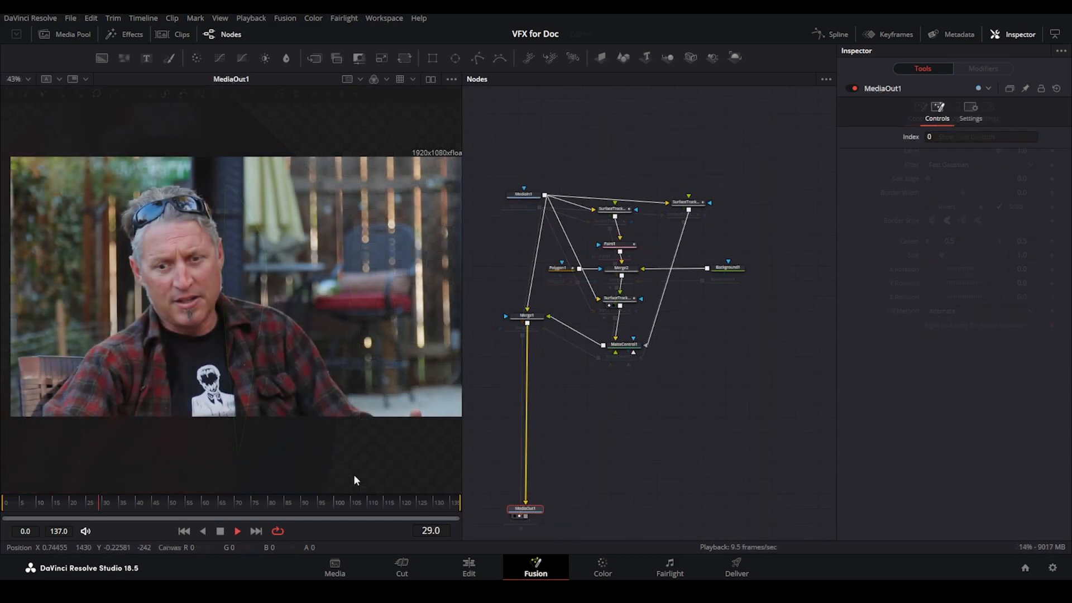
# Step: Load MediaIn1 into the viewer's B buffer and play it in a split wipe against the finished output
pyautogui.press('space')
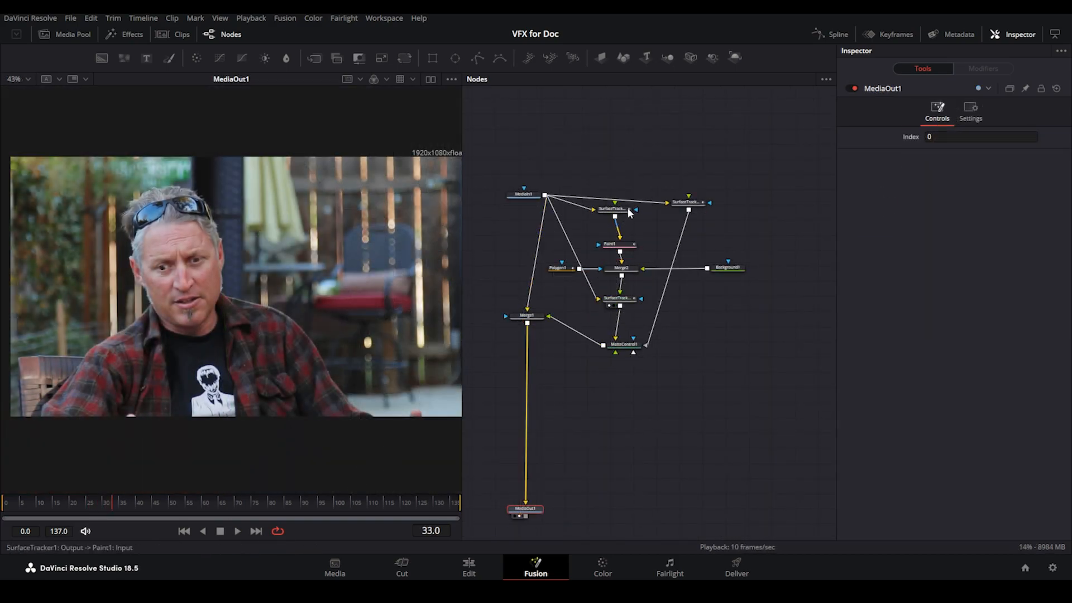
pyautogui.scroll(2, 112, 330)
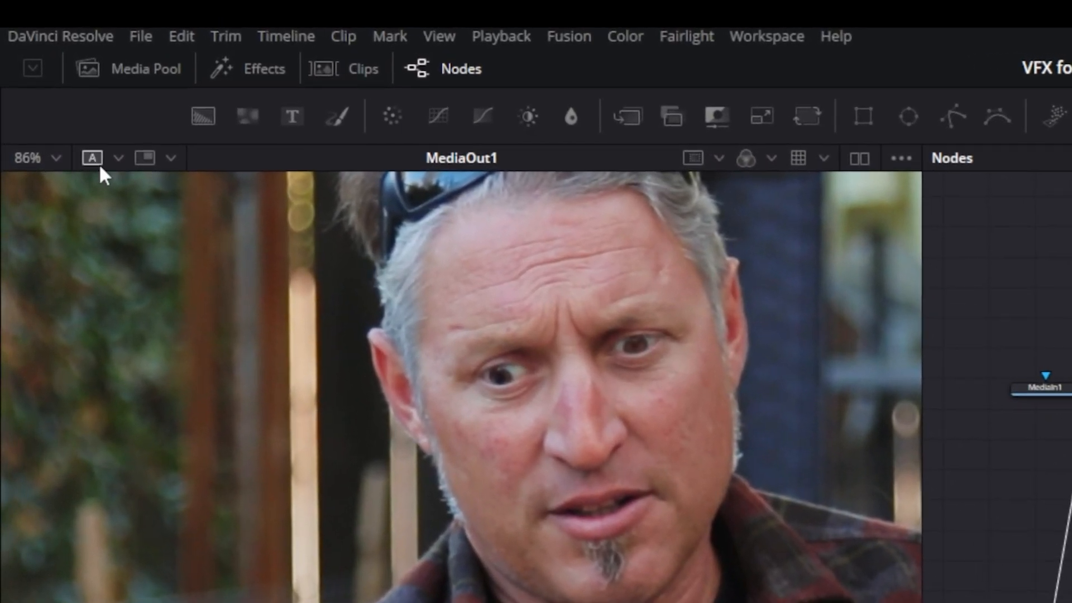
pyautogui.click(98, 163)
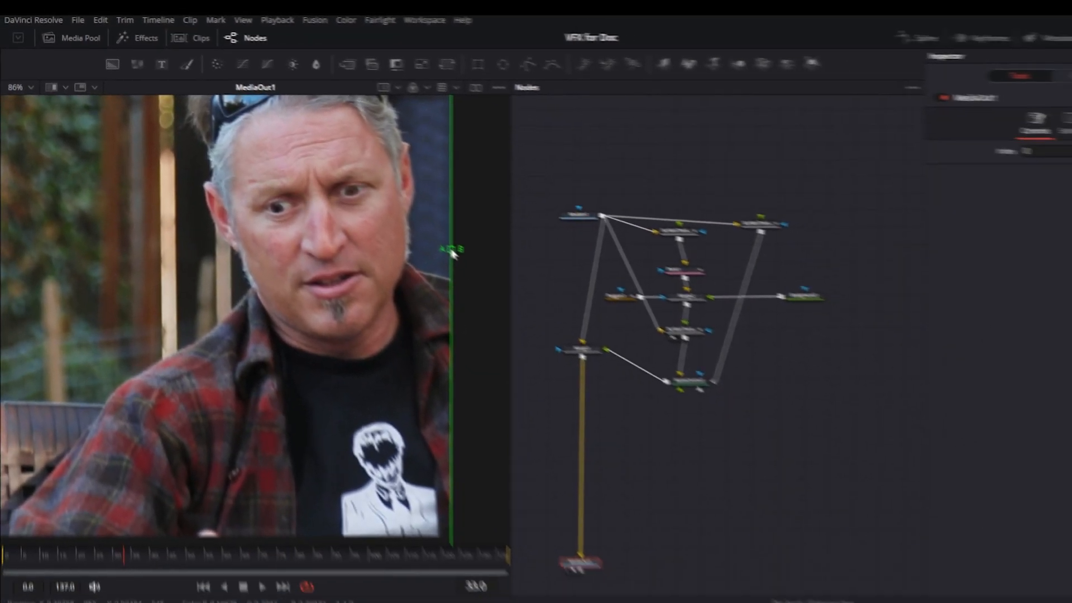
pyautogui.moveTo(451, 250); pyautogui.dragTo(254, 268)
pyautogui.moveTo(580, 217); pyautogui.dragTo(308, 332)
pyautogui.press('space')
pyautogui.press('space')
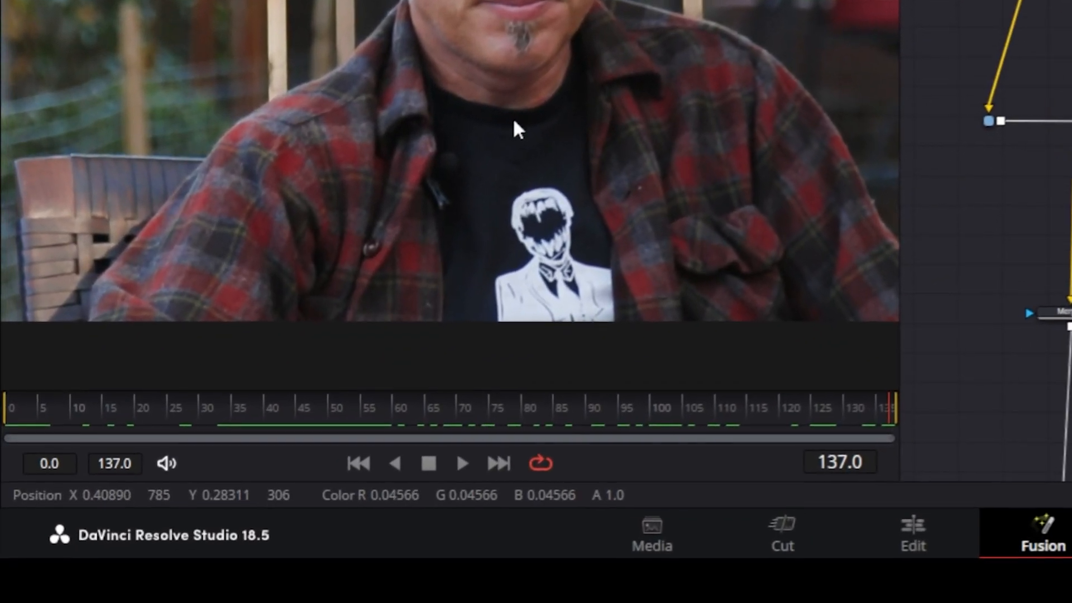
# Step: Save the original clip's frame 137 from the viewer as a PNG image named Lav Mic Paintout_forPS
pyautogui.rightClick(505, 128)
pyautogui.click(693, 300)
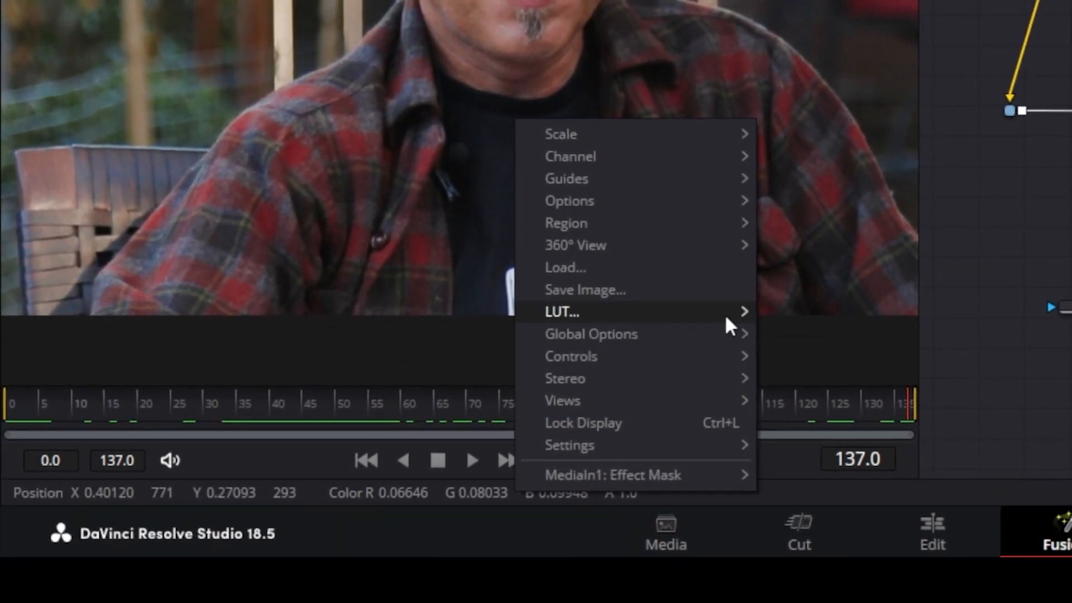
pyautogui.write('Lav Mic Paintout_forPS.comp')
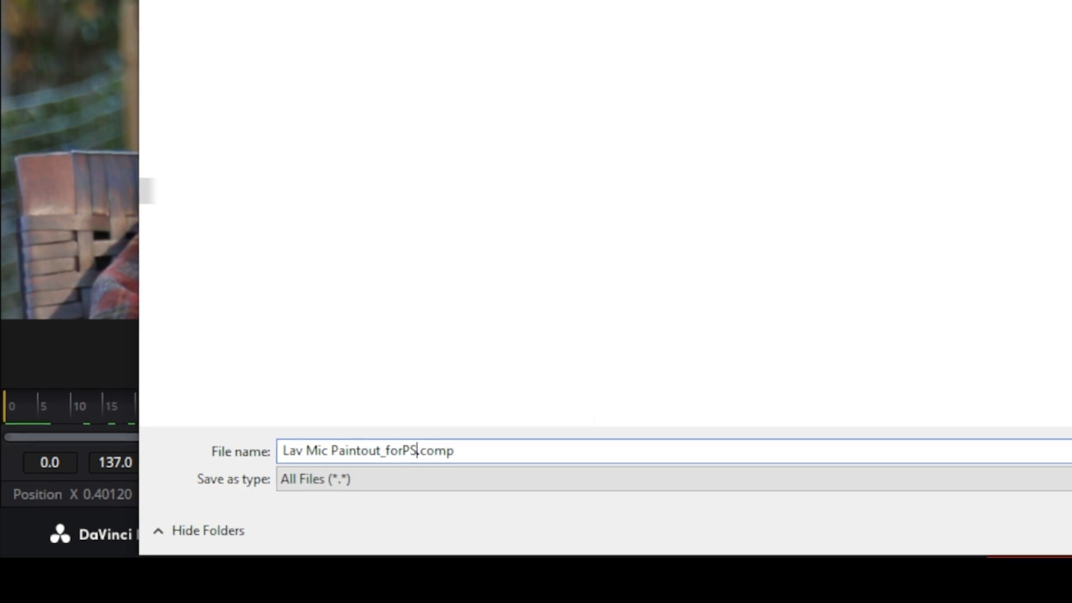
pyautogui.click(384, 472)
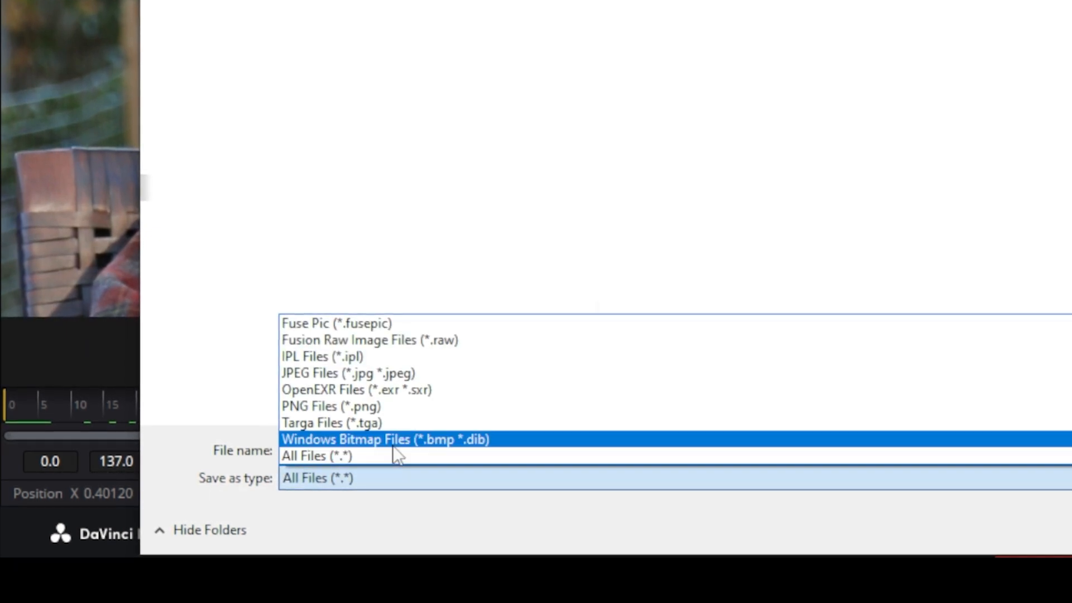
pyautogui.click(393, 407)
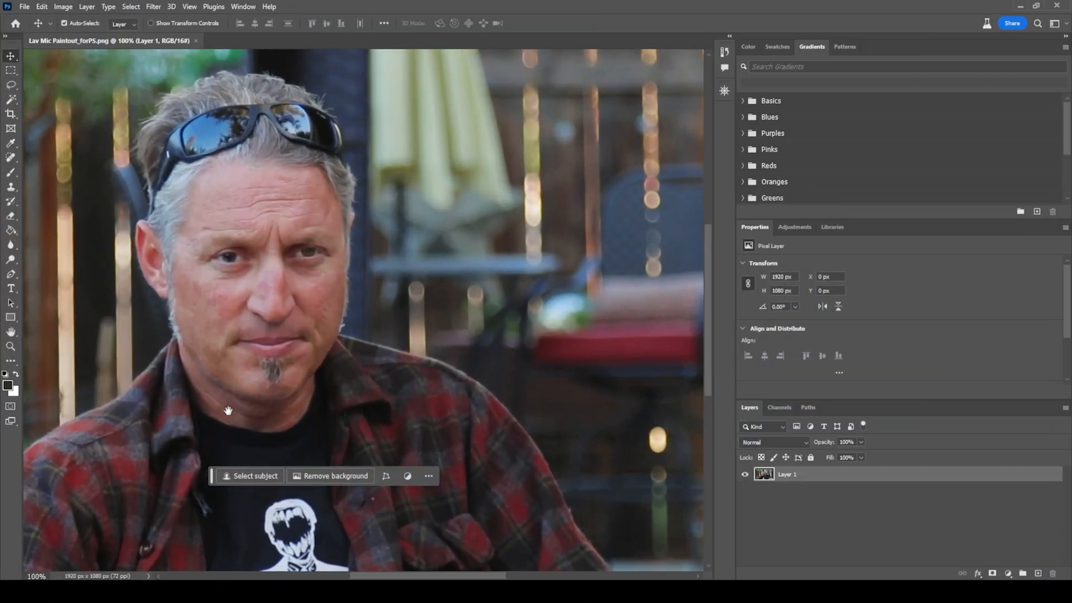
# Step: In Photoshop, lasso the lav mic and surrounding shirt edge and run Generative Fill with the prompt "remove"
pyautogui.moveTo(228, 411); pyautogui.dragTo(329, 244)
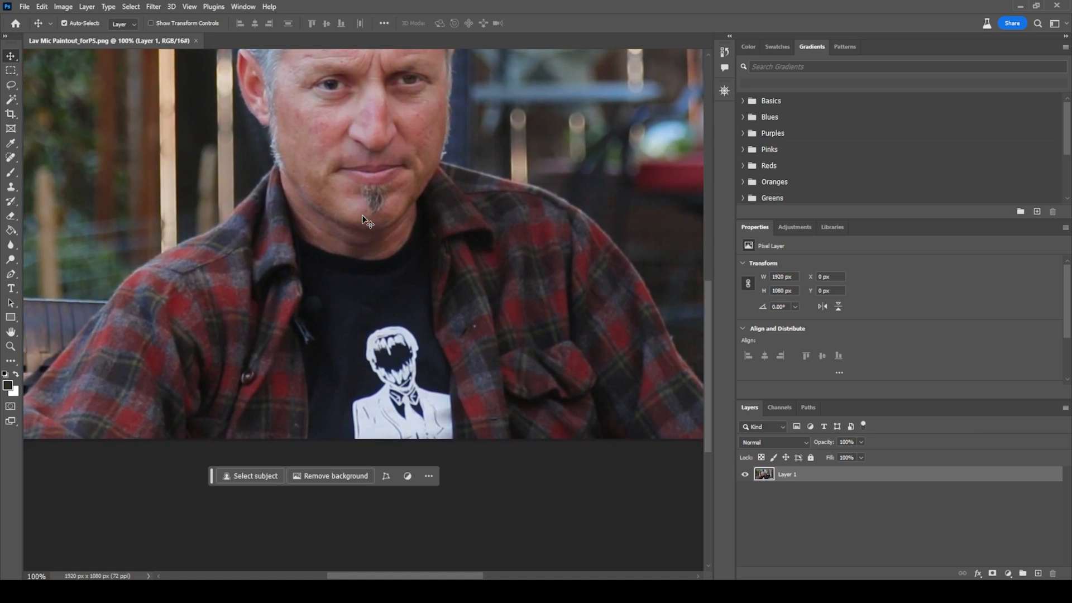
pyautogui.click(10, 86)
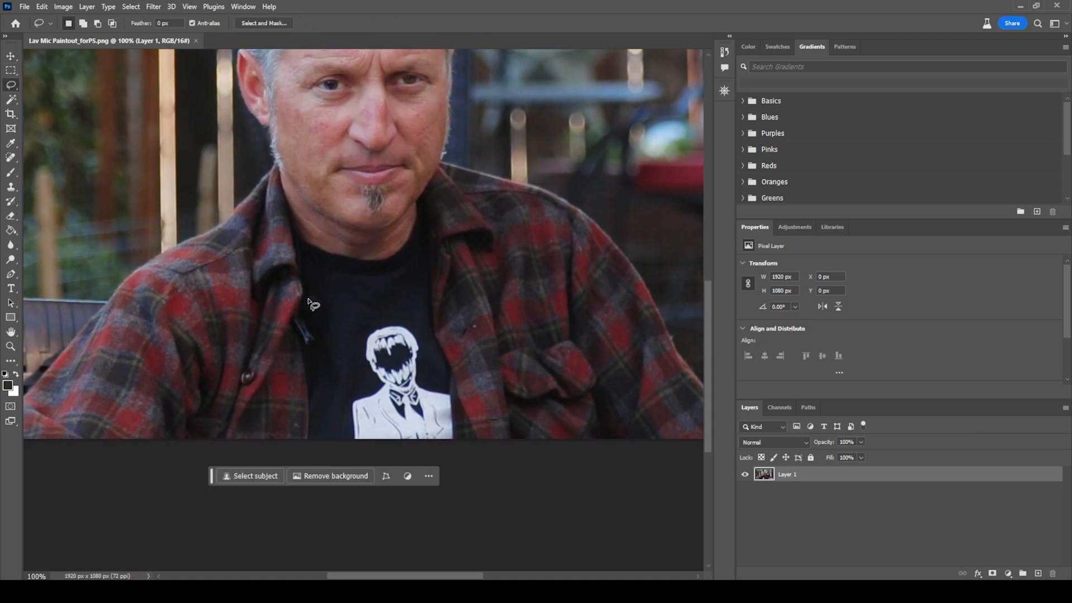
pyautogui.moveTo(299, 302)
pyautogui.mouseDown()
pyautogui.moveTo(328, 305)
pyautogui.moveTo(307, 366)
pyautogui.moveTo(281, 348)
pyautogui.moveTo(294, 307)
pyautogui.moveTo(325, 284)
pyautogui.moveTo(338, 311)
pyautogui.mouseUp()
pyautogui.moveTo(311, 369)
pyautogui.mouseDown()
pyautogui.moveTo(303, 359)
pyautogui.moveTo(292, 370)
pyautogui.moveTo(295, 358)
pyautogui.mouseUp()
pyautogui.click(247, 383)
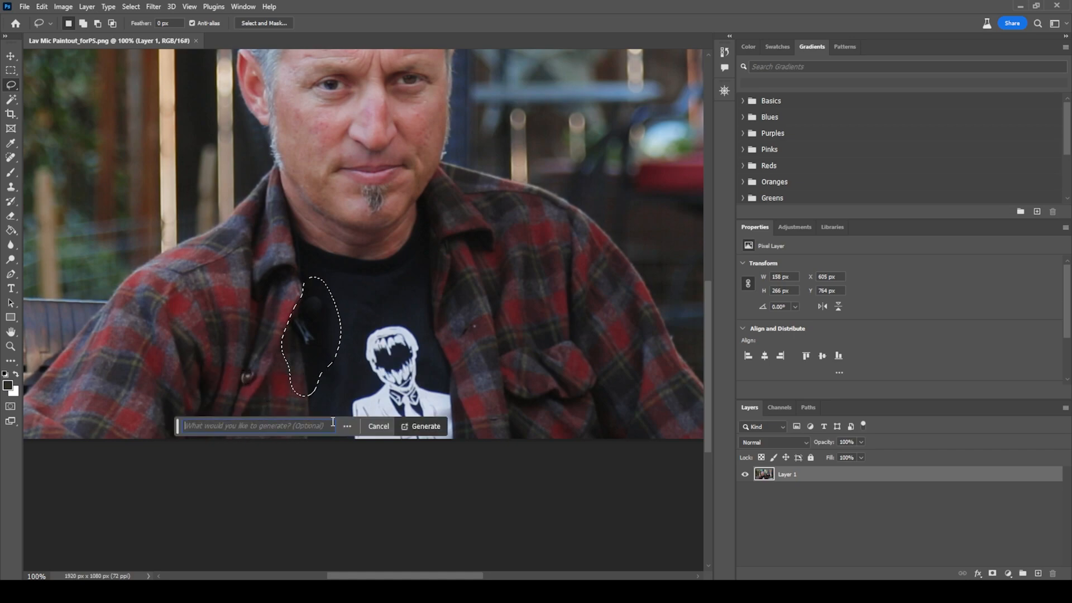
pyautogui.click(425, 426)
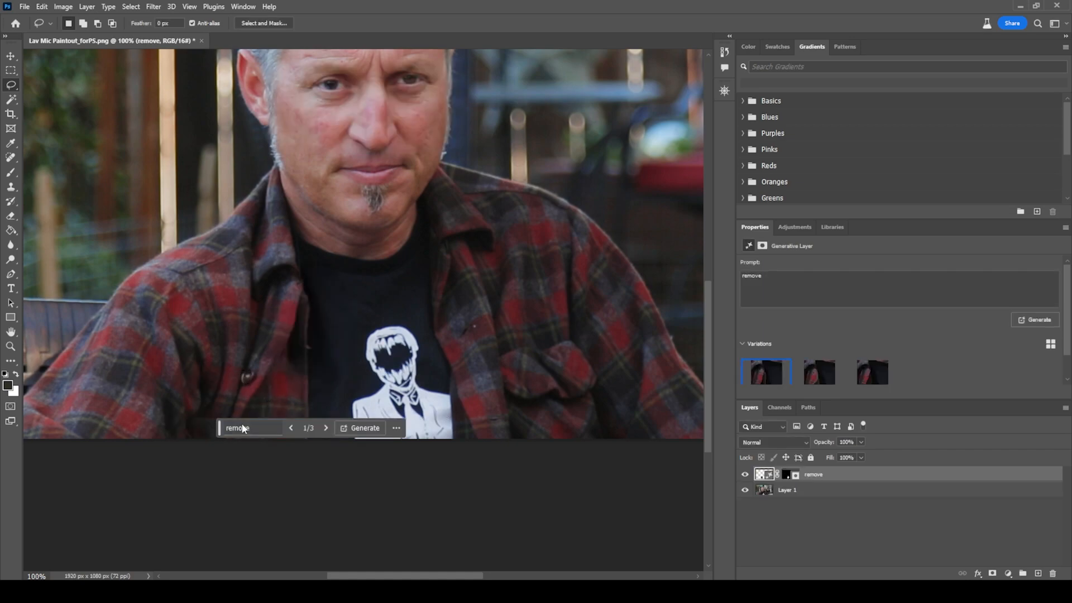
# Step: Compare the generated variations, generate another batch, and keep the first variation on the remove layer
pyautogui.click(834, 354)
pyautogui.click(848, 358)
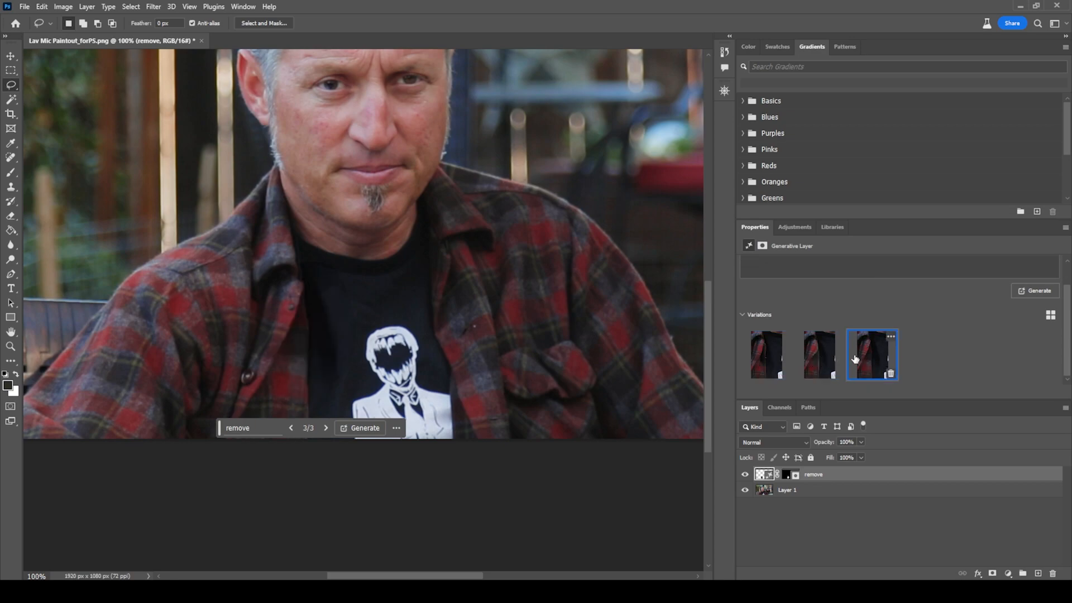
pyautogui.click(821, 355)
pyautogui.click(766, 355)
pyautogui.click(822, 355)
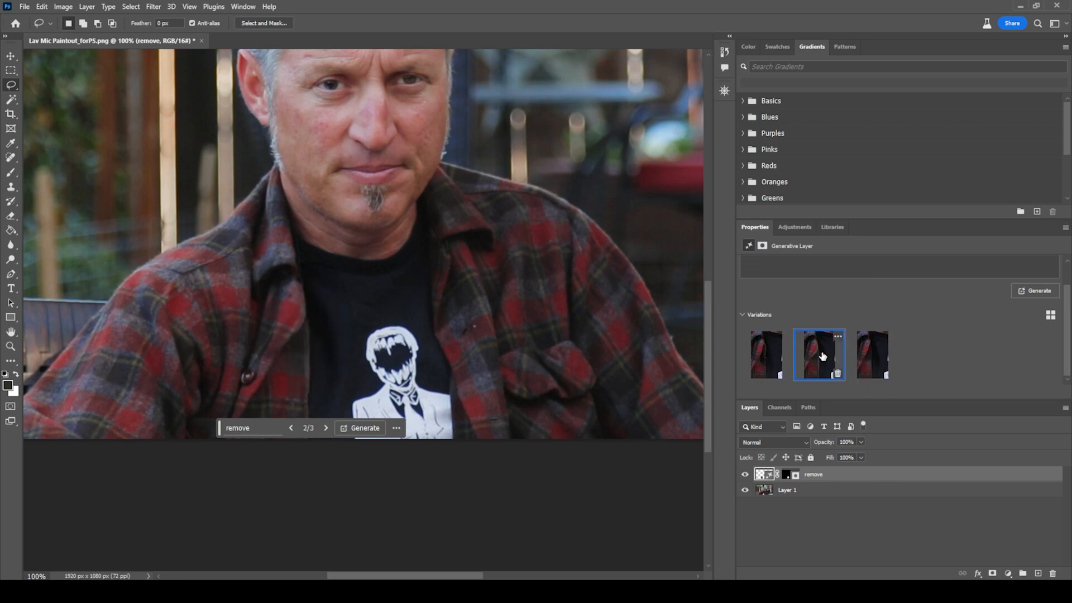
pyautogui.click(1035, 290)
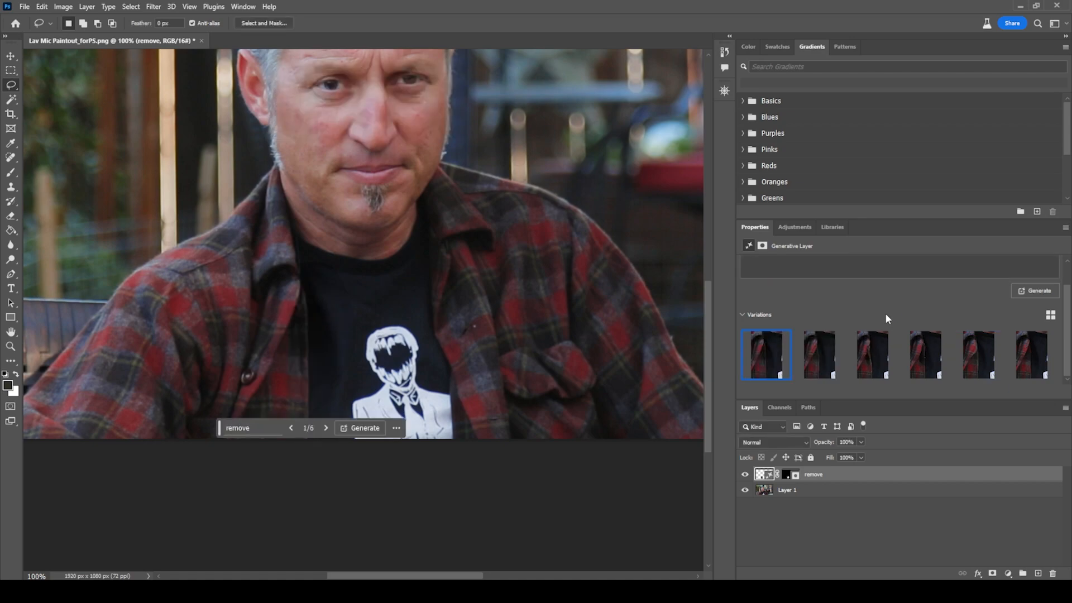
pyautogui.click(858, 356)
pyautogui.click(757, 358)
# Step: Hide Layer 1 and export the isolated patch as a transparent PNG named Lav Mic Paintout_Clean Plate
pyautogui.click(781, 520)
pyautogui.click(747, 491)
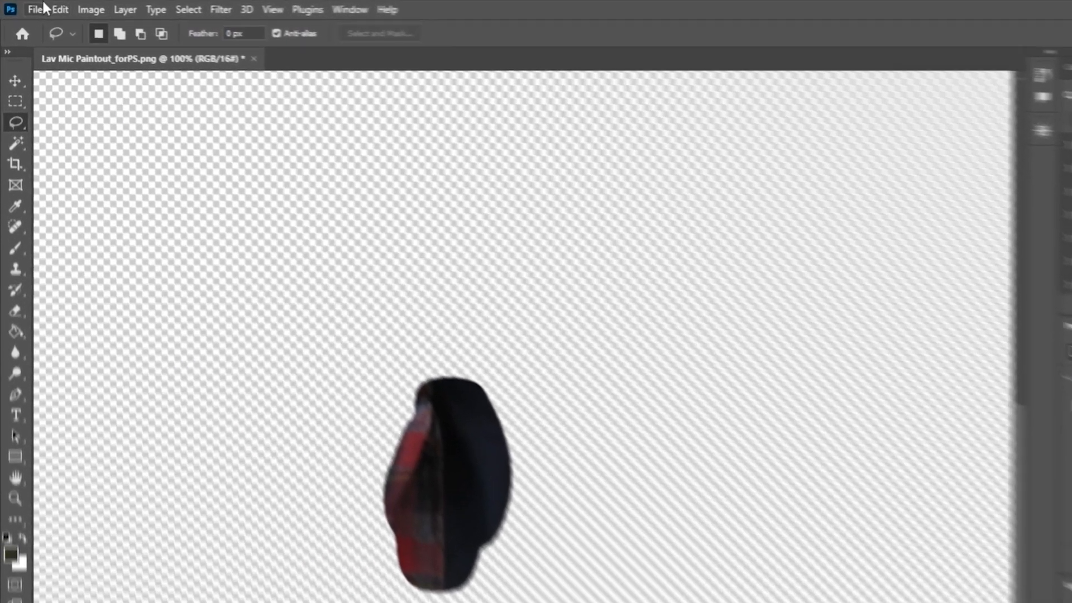
pyautogui.click(24, 6)
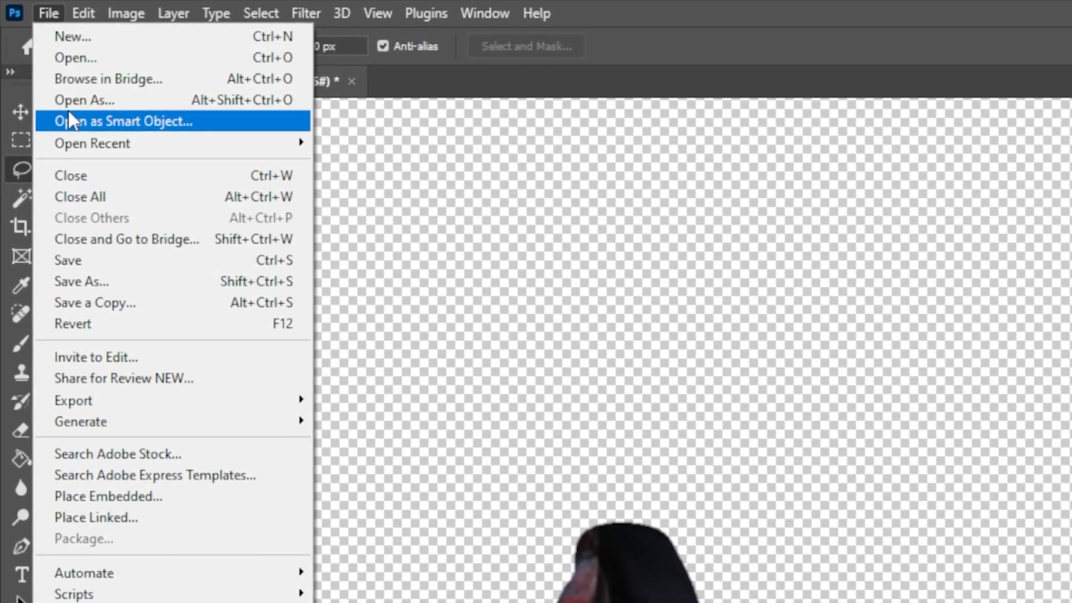
pyautogui.moveTo(249, 407)
pyautogui.click(394, 400)
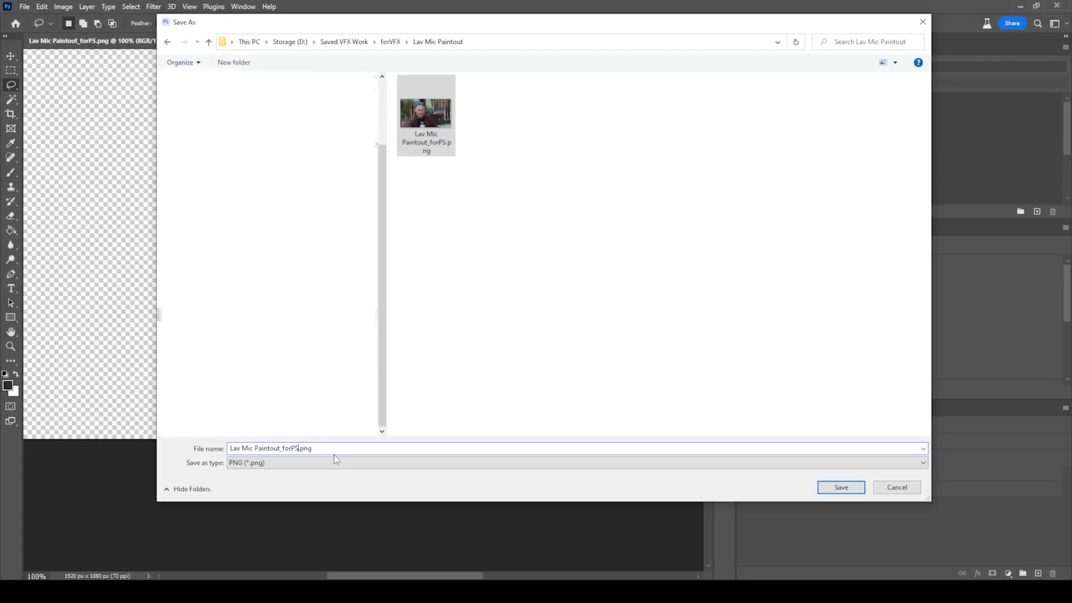
pyautogui.press('BackSpace')
pyautogui.press('BackSpace')
pyautogui.press('BackSpace')
pyautogui.press('BackSpace')
pyautogui.press('BackSpace')
pyautogui.write('CleanPlate')
pyautogui.press('Return')
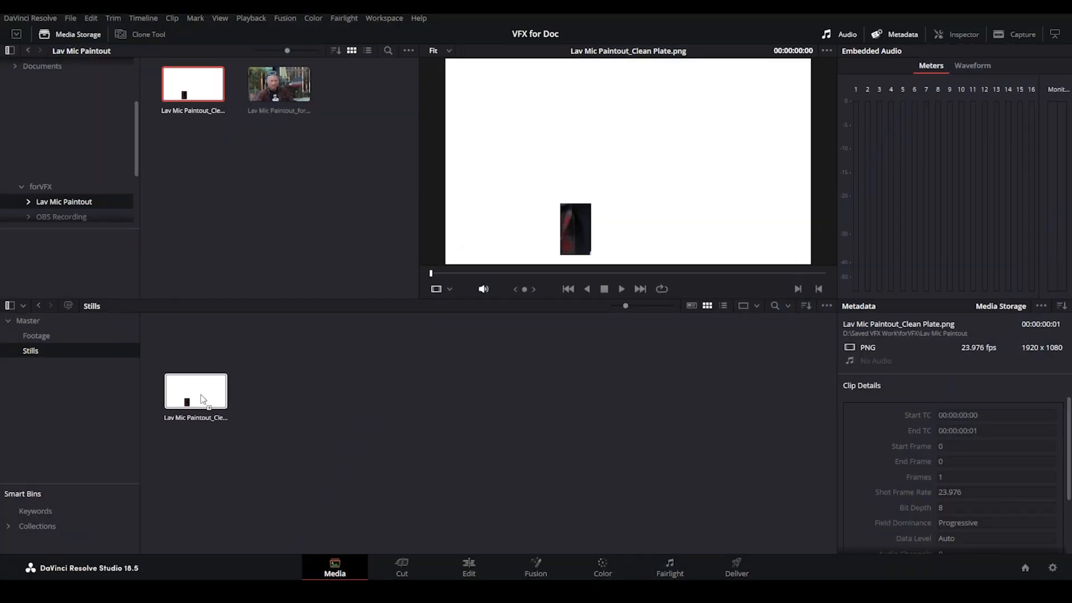
# Step: In DaVinci Resolve, import the Clean Plate PNG into the Stills bin and add it to the Fusion composition
pyautogui.moveTo(203, 398); pyautogui.dragTo(204, 400)
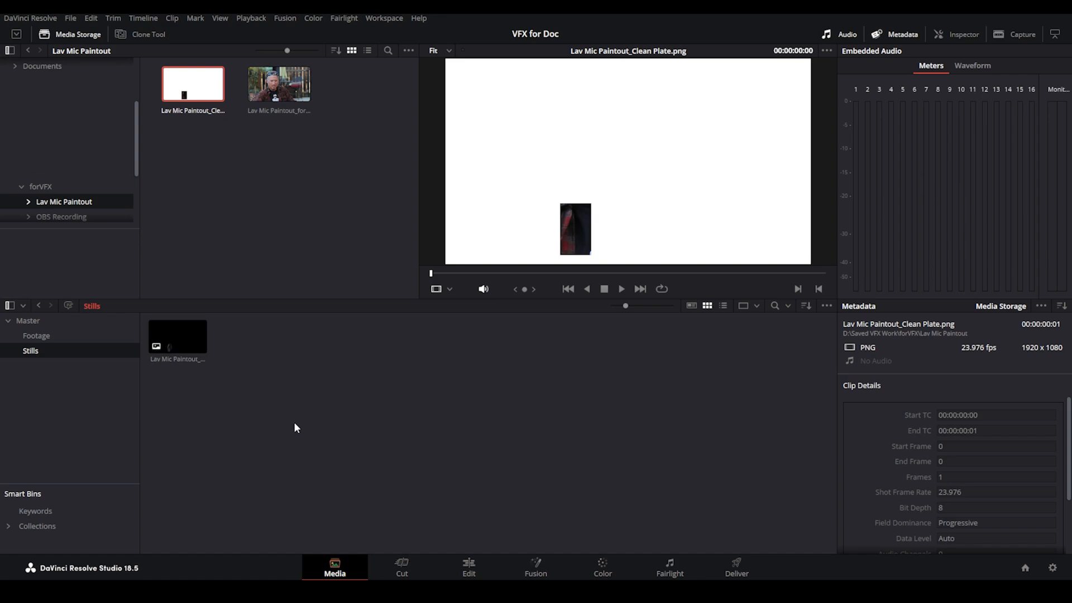
pyautogui.click(535, 565)
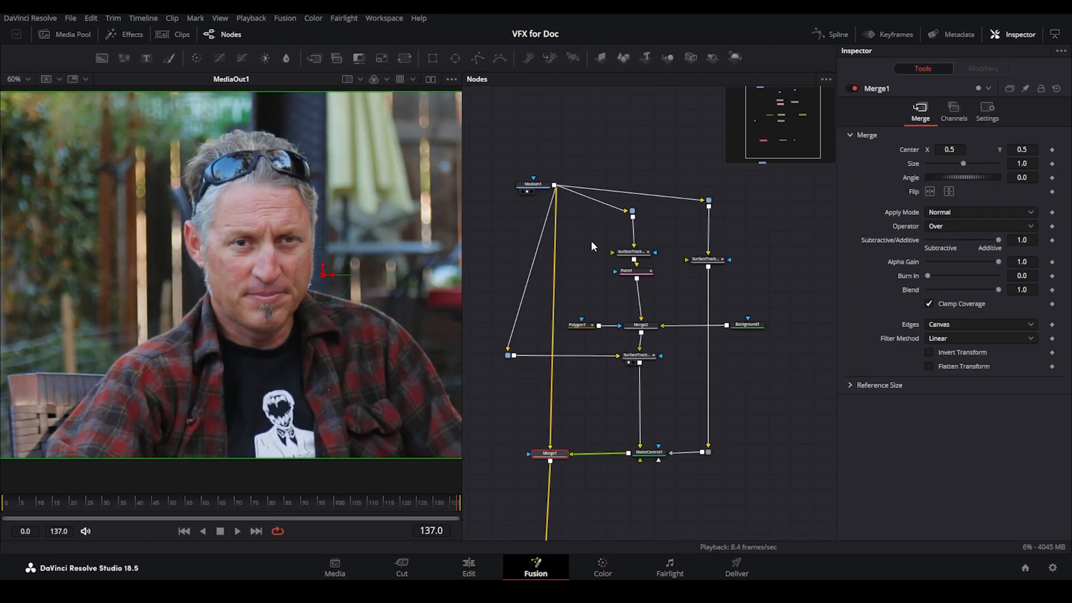
pyautogui.moveTo(645, 303); pyautogui.dragTo(588, 304)
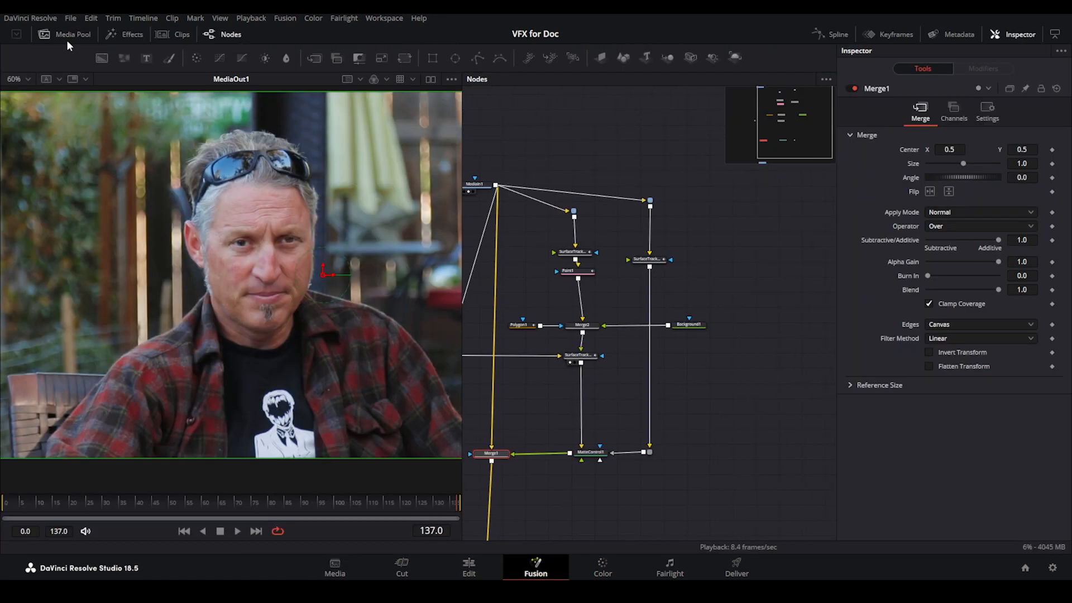
pyautogui.click(70, 35)
pyautogui.moveTo(140, 457)
pyautogui.mouseDown()
pyautogui.moveTo(757, 290)
pyautogui.moveTo(699, 316)
pyautogui.moveTo(640, 285)
pyautogui.mouseUp()
pyautogui.click(64, 35)
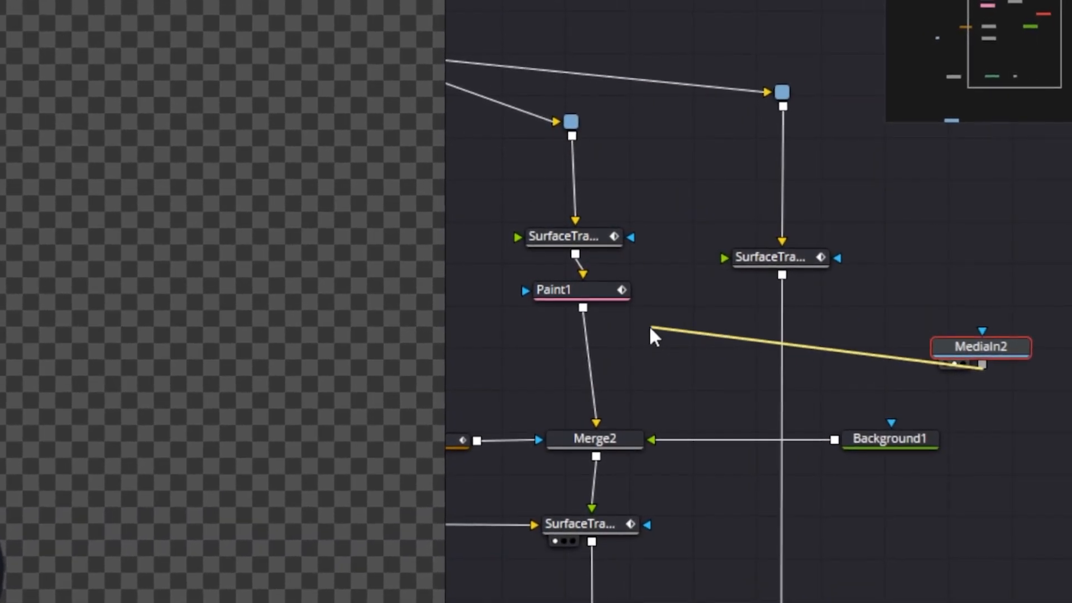
# Step: Merge the MediaIn2 clean plate over Paint1's output and disable the Paint1 node
pyautogui.moveTo(653, 335); pyautogui.dragTo(582, 309)
pyautogui.moveTo(955, 390)
pyautogui.mouseDown()
pyautogui.moveTo(605, 379)
pyautogui.moveTo(551, 342)
pyautogui.mouseUp()
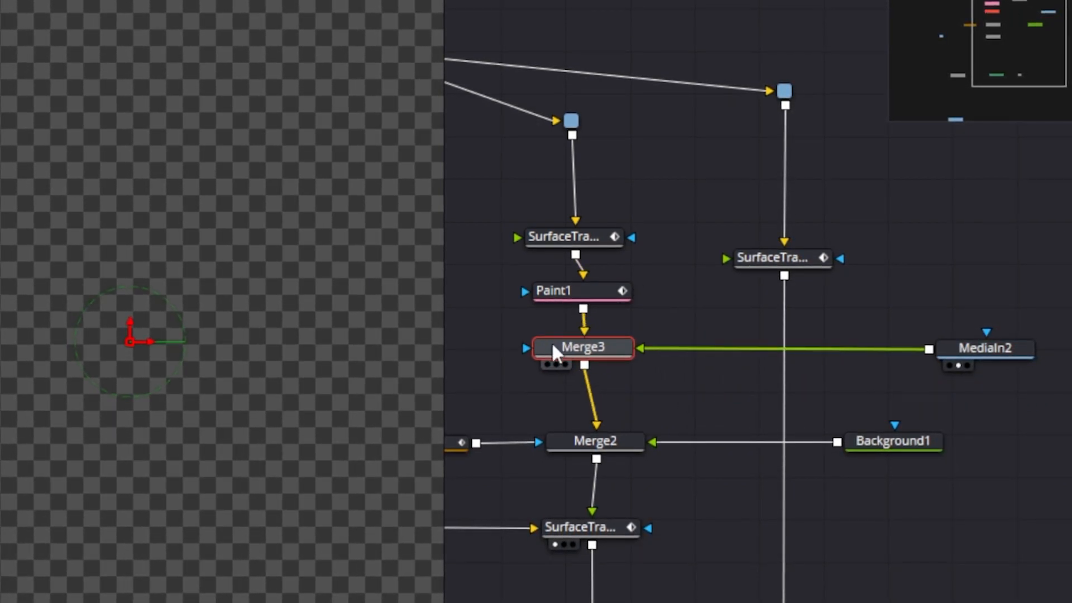
pyautogui.press('2')
pyautogui.moveTo(656, 262); pyautogui.dragTo(679, 267)
pyautogui.moveTo(679, 266); pyautogui.dragTo(629, 307)
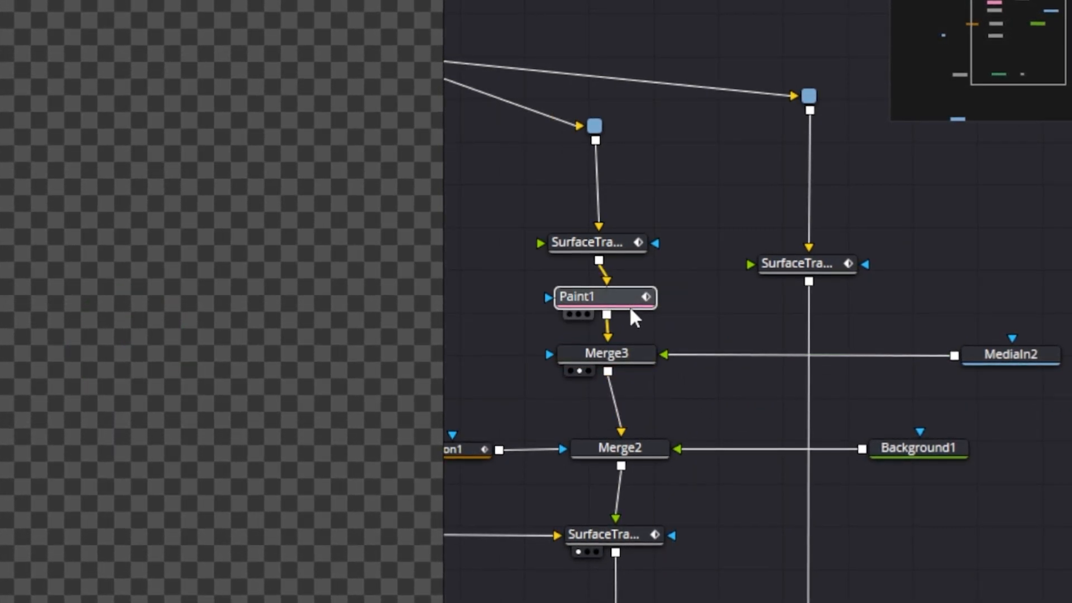
pyautogui.hotkey('ctrl', 'p')
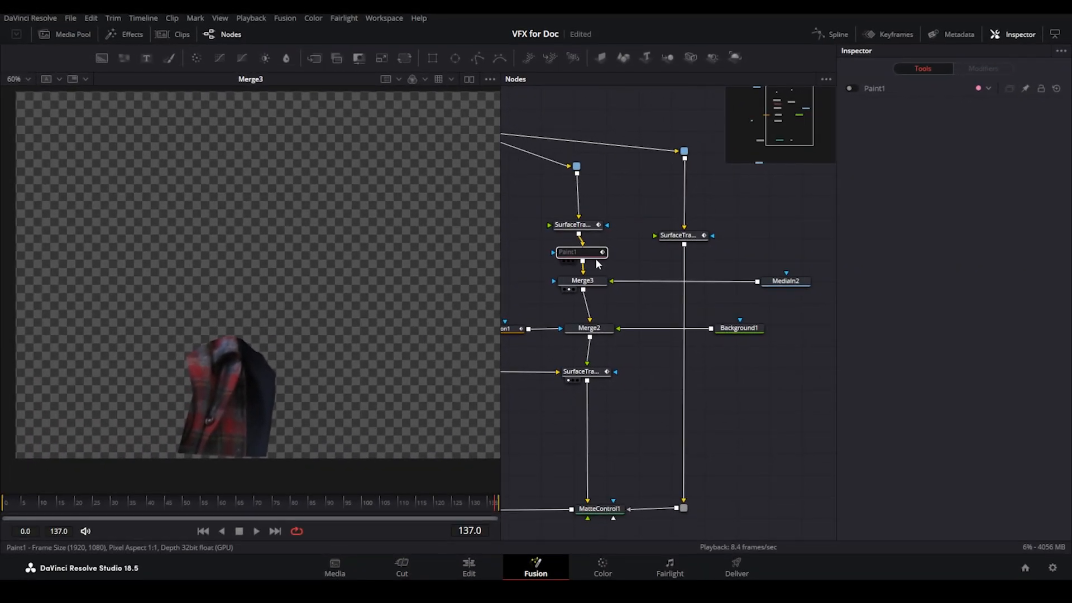
# Step: View SurfaceTracker1_1 and the final MediaOut1 output, and examine the patched shirt area up close during playback
pyautogui.moveTo(569, 339); pyautogui.dragTo(630, 294)
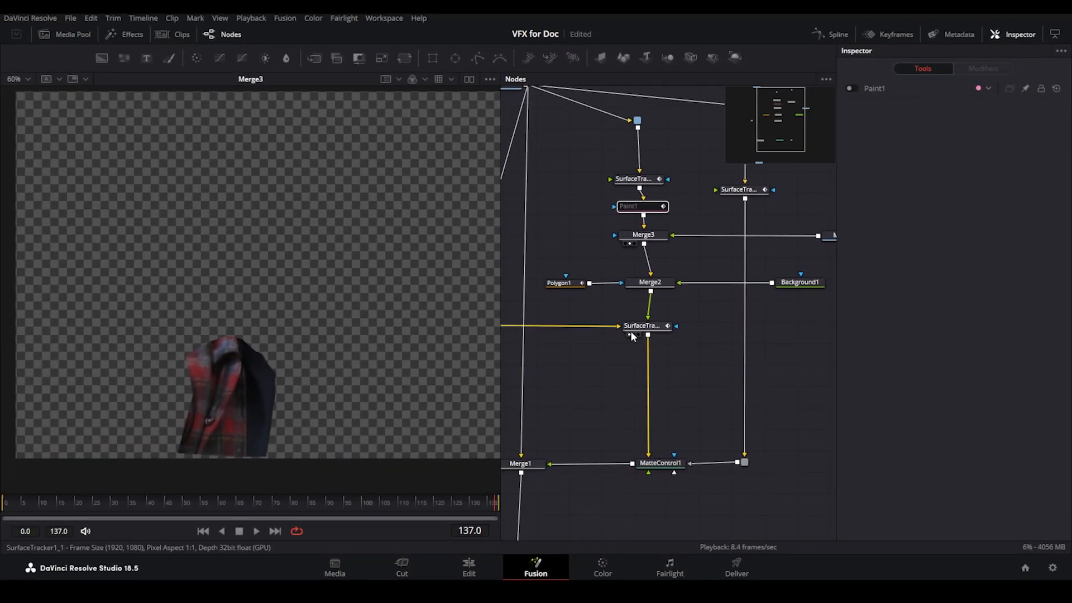
pyautogui.click(635, 328)
pyautogui.press('2')
pyautogui.scroll(-3, 625, 334)
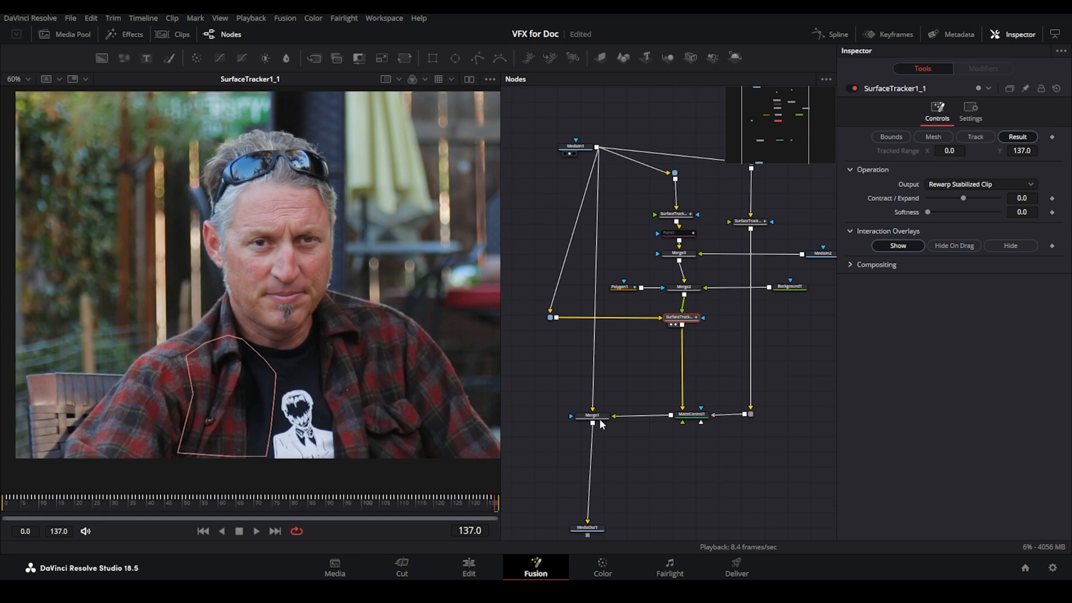
pyautogui.click(588, 529)
pyautogui.press('2')
pyautogui.scroll(8, 263, 387)
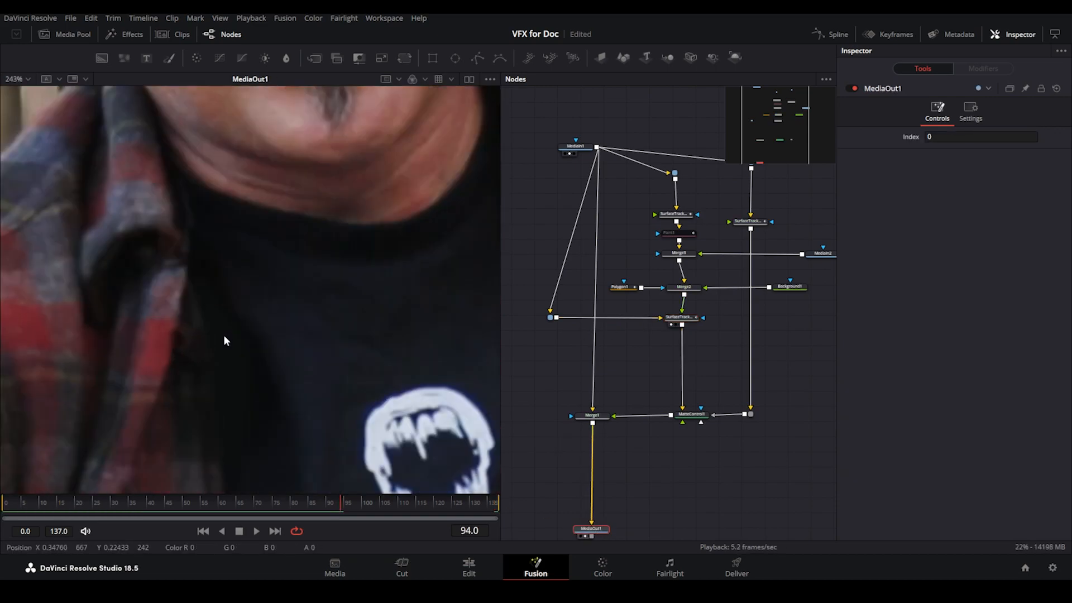
pyautogui.scroll(-2, 293, 383)
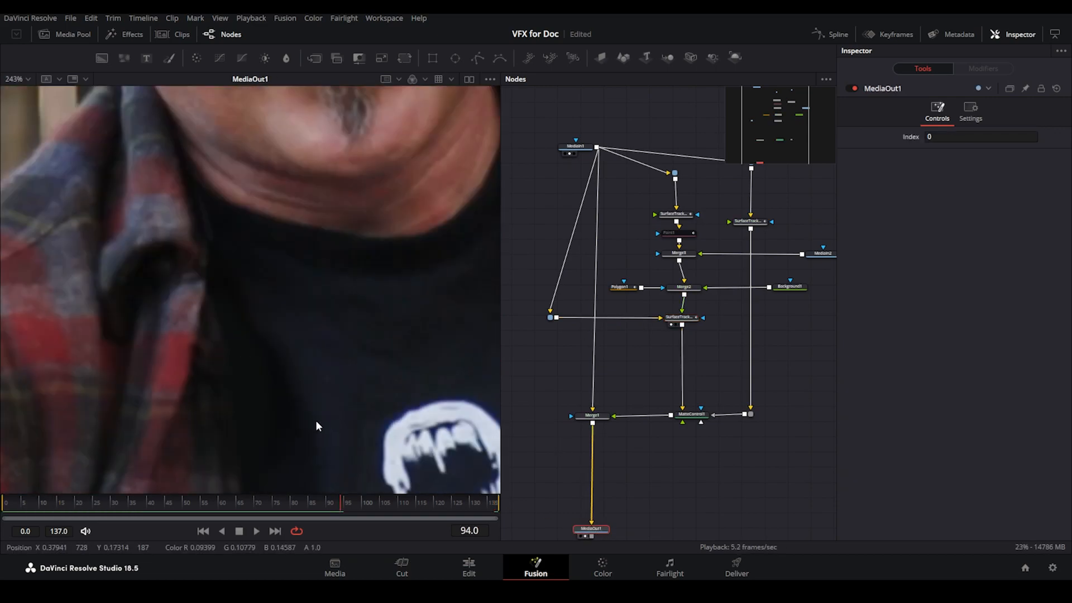
pyautogui.moveTo(161, 505); pyautogui.dragTo(296, 505)
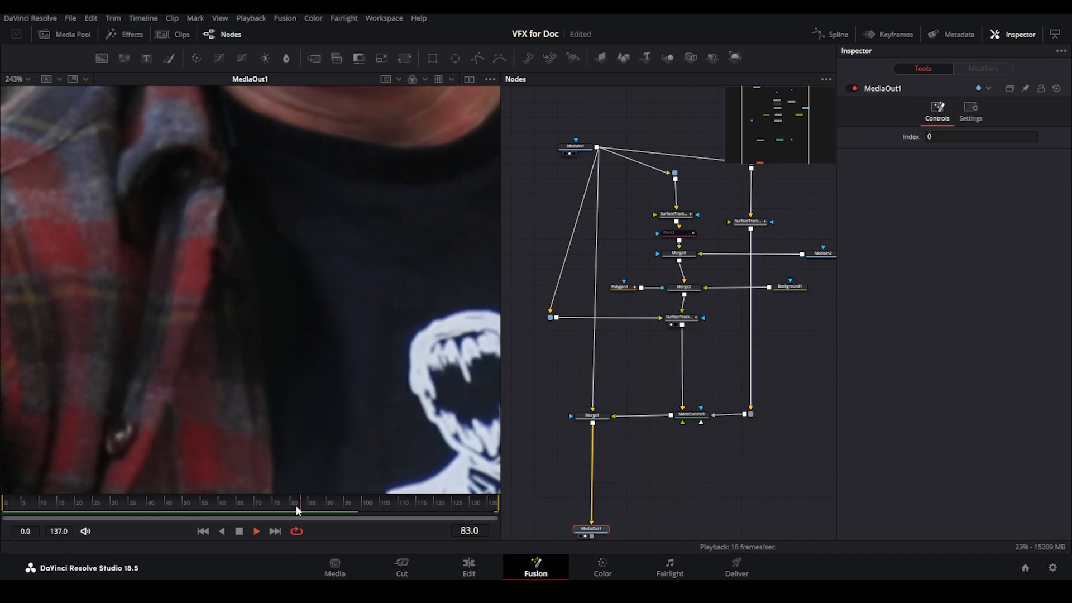
pyautogui.press('space')
# Step: Save the project and view the MediaIn2 clean plate up close beside the final output
pyautogui.hotkey('ctrl', 's')
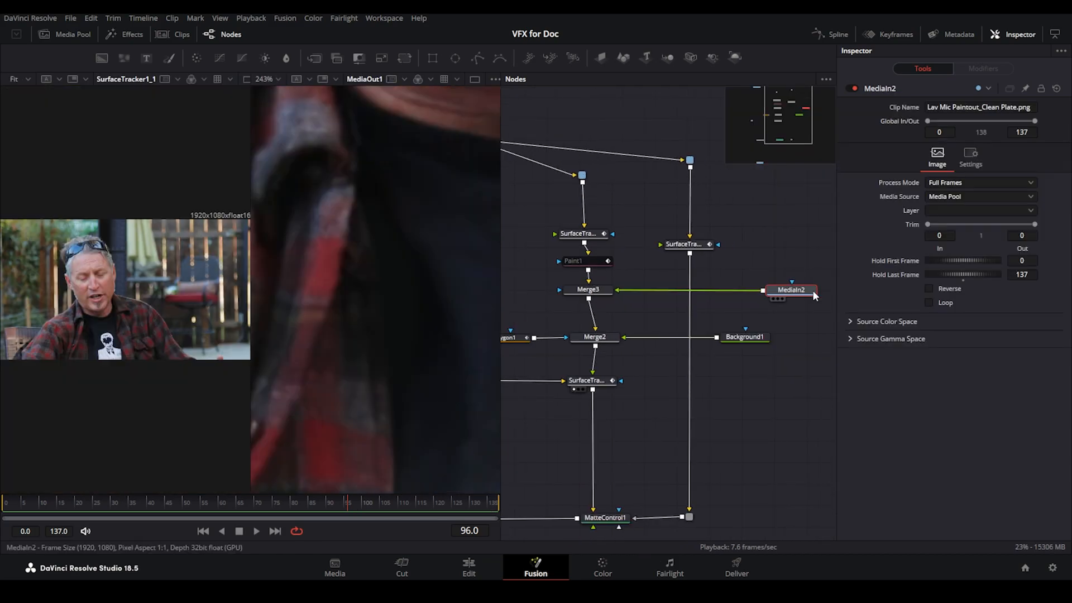
pyautogui.press('1')
pyautogui.scroll(5, 92, 340)
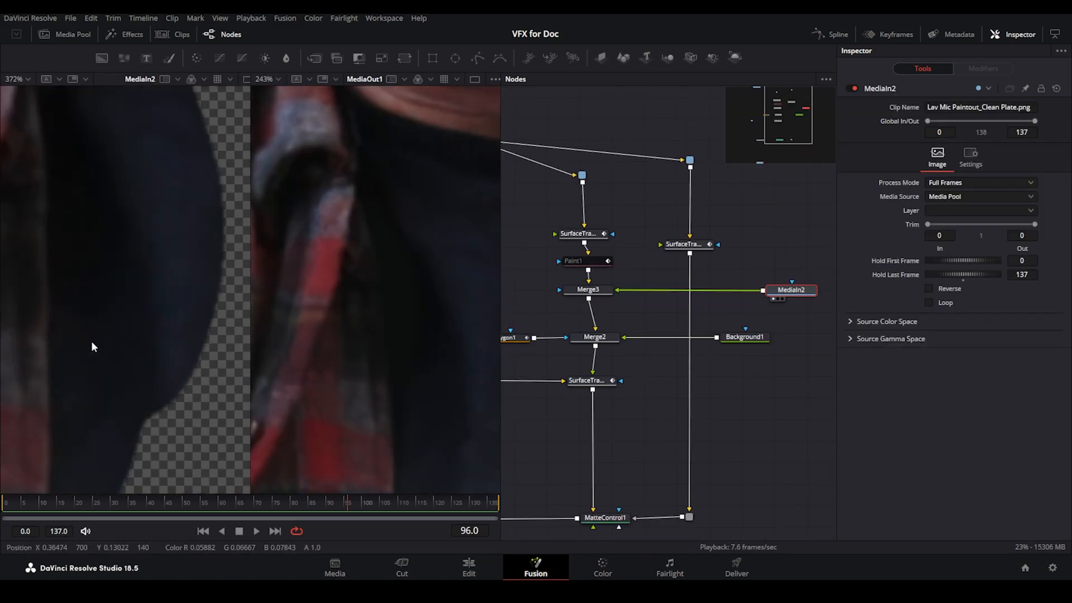
pyautogui.scroll(-4, 136, 338)
# Step: Insert a Film Grain node between MediaIn2 and Merge3
pyautogui.moveTo(795, 292); pyautogui.dragTo(798, 292)
pyautogui.hotkey('shift', 'space')
pyautogui.write('grain')
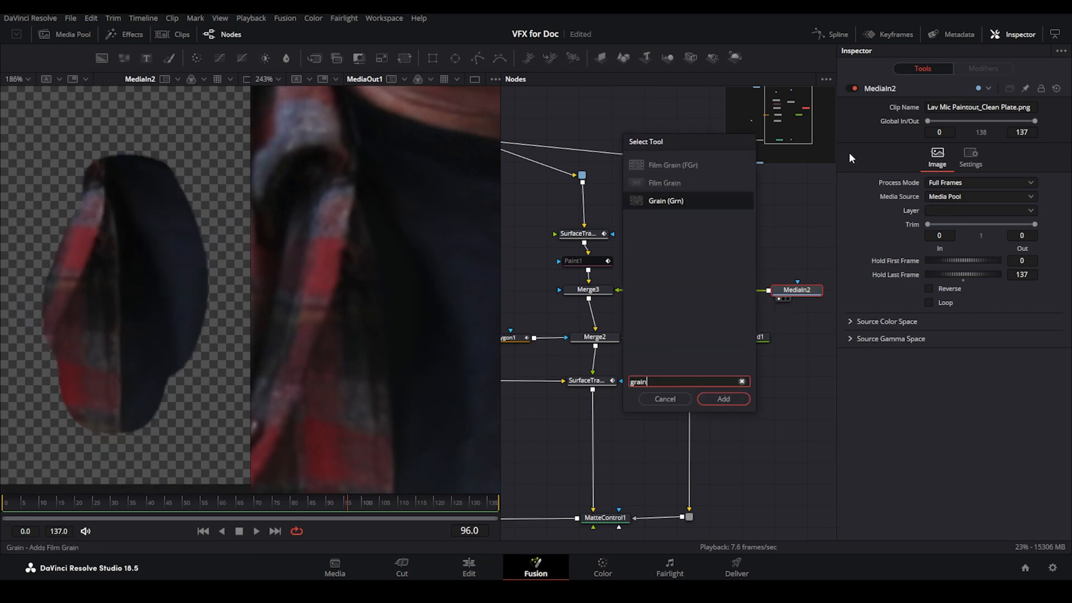
pyautogui.click(714, 184)
pyautogui.click(722, 398)
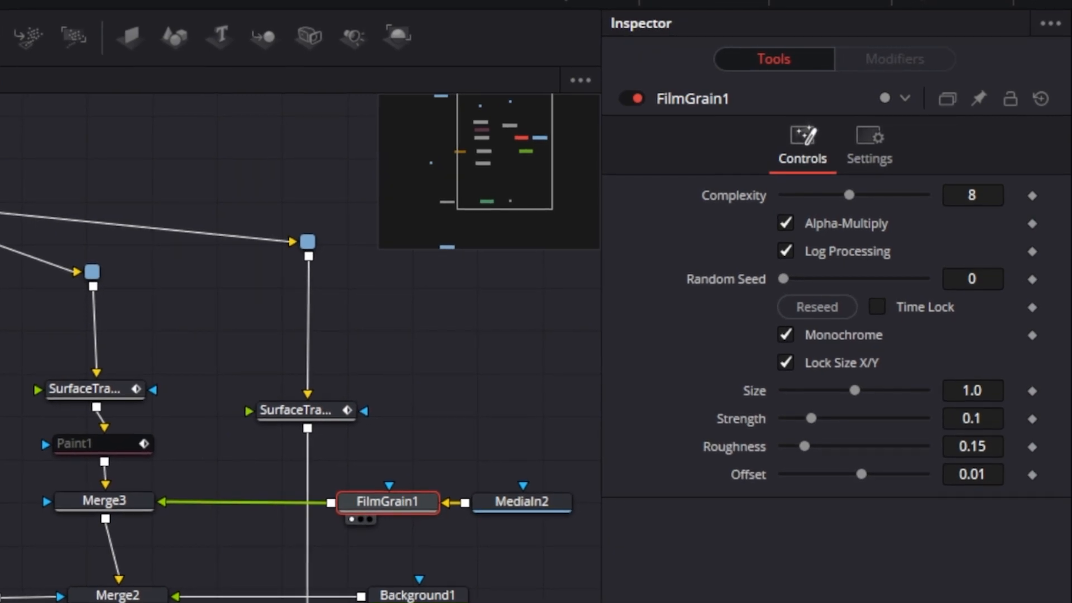
# Step: Set the film grain's strength to 0.045 and display only the red channel of the MediaOut1 output
pyautogui.click(976, 420)
pyautogui.write('0.098')
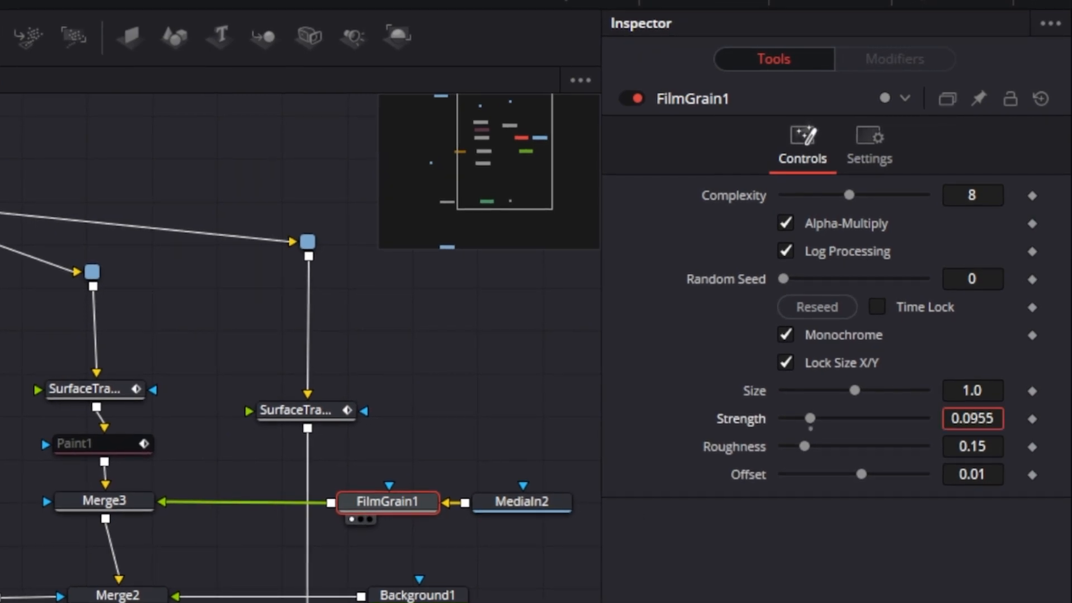
pyautogui.moveTo(976, 420); pyautogui.dragTo(949, 420)
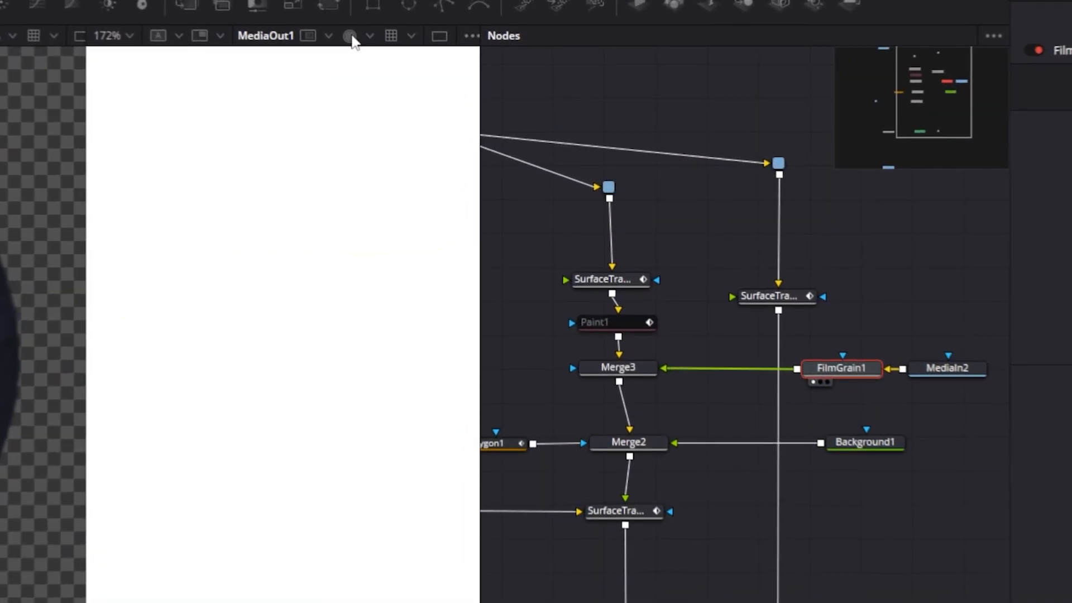
pyautogui.click(357, 79)
pyautogui.click(361, 80)
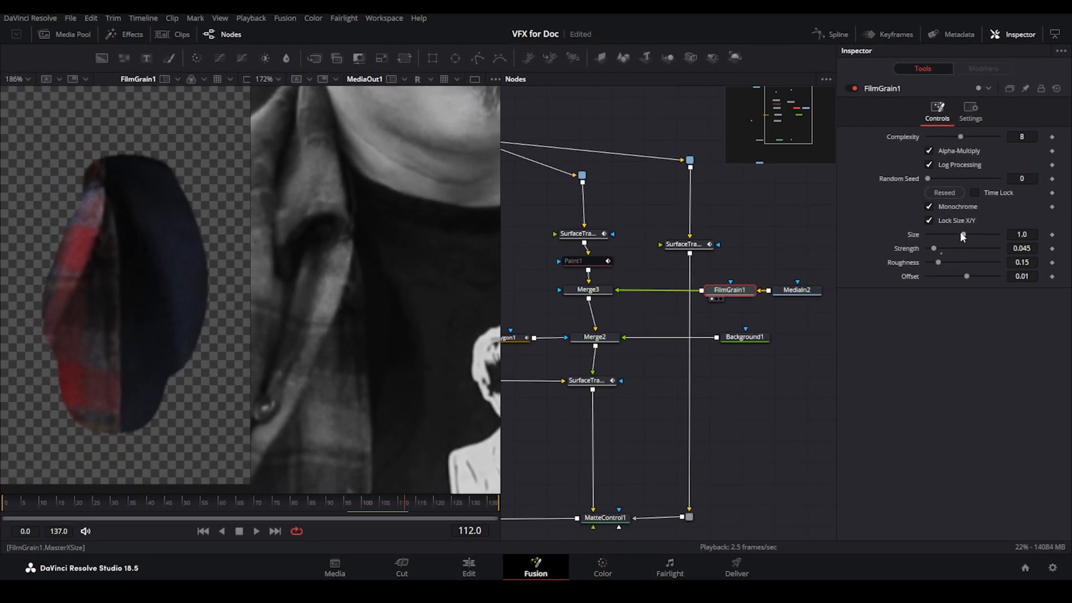
# Step: Set the film grain's size to 3.54 and compare the patched shirt with the grain node disabled and enabled during playback
pyautogui.press('space')
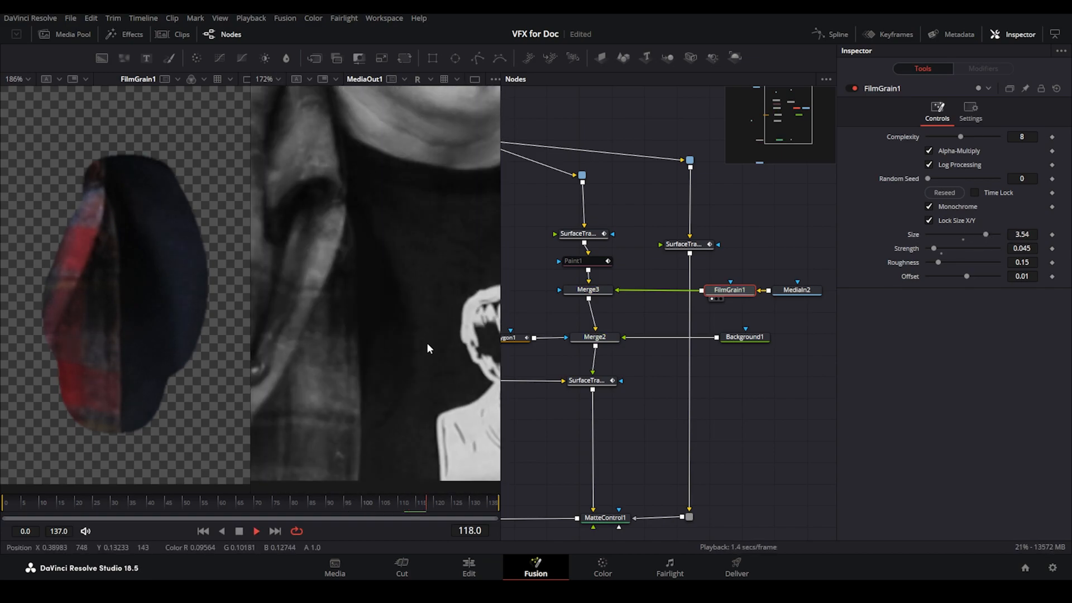
pyautogui.press('space')
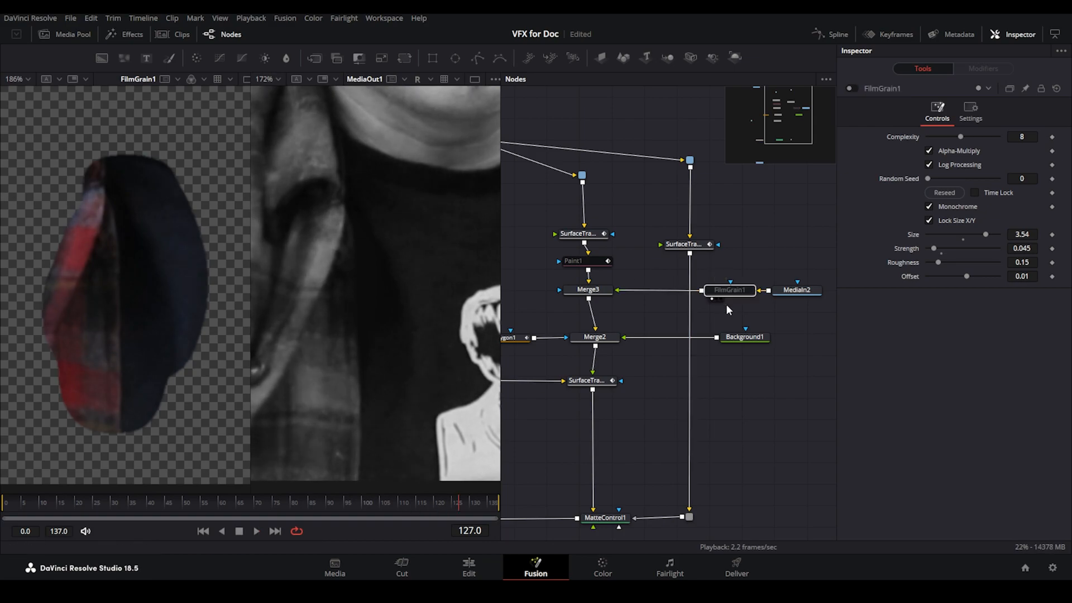
pyautogui.hotkey('ctrl', 'p')
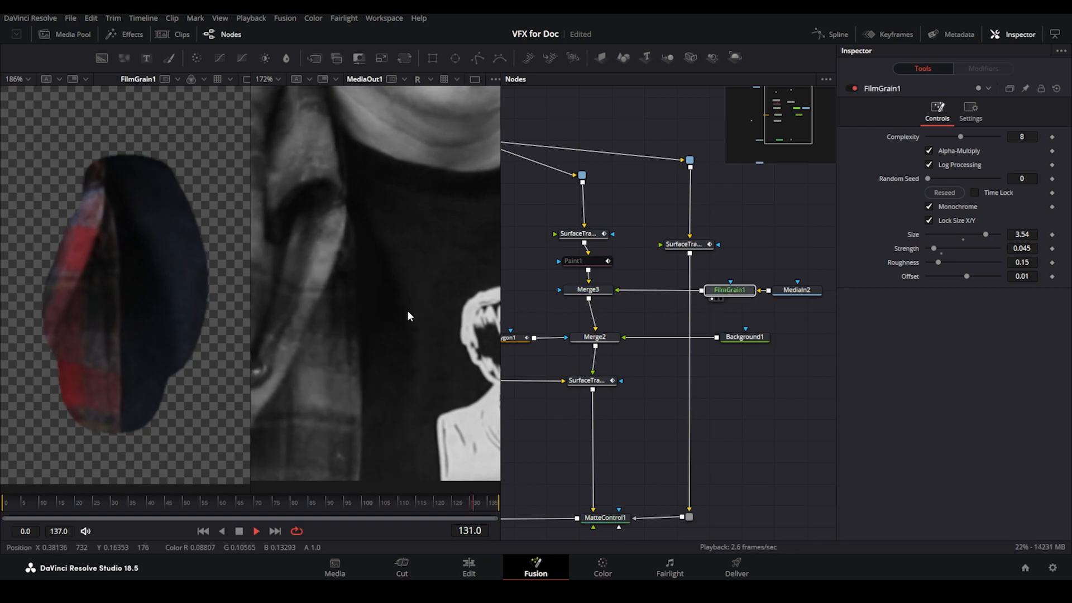
pyautogui.scroll(-2, 407, 310)
pyautogui.press('space')
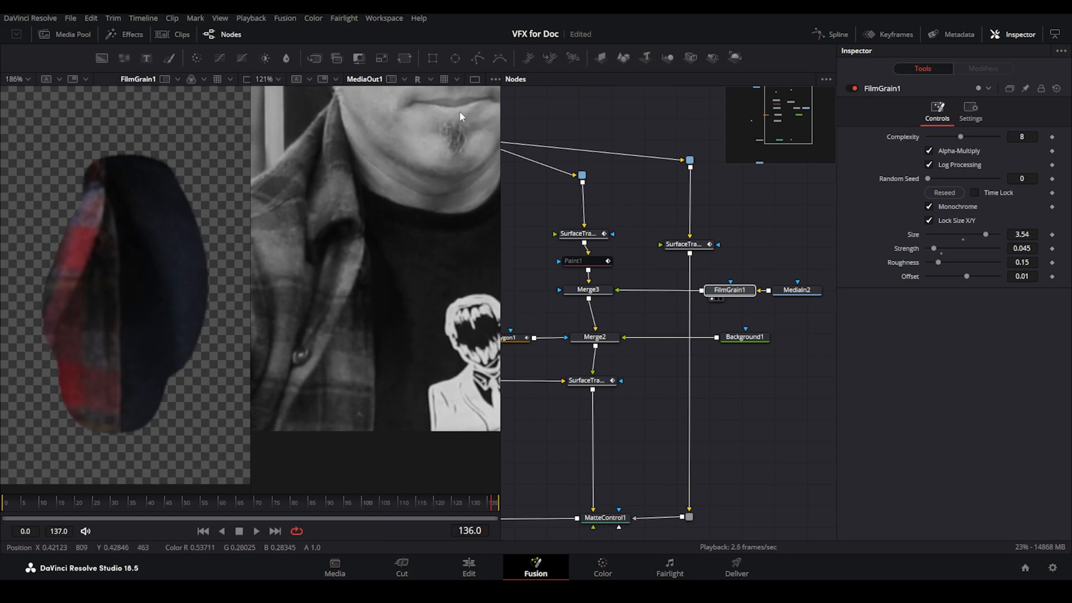
# Step: Return the MediaOut1 view to full colour and examine the patched shirt at different magnifications during playback
pyautogui.click(427, 79)
pyautogui.click(425, 92)
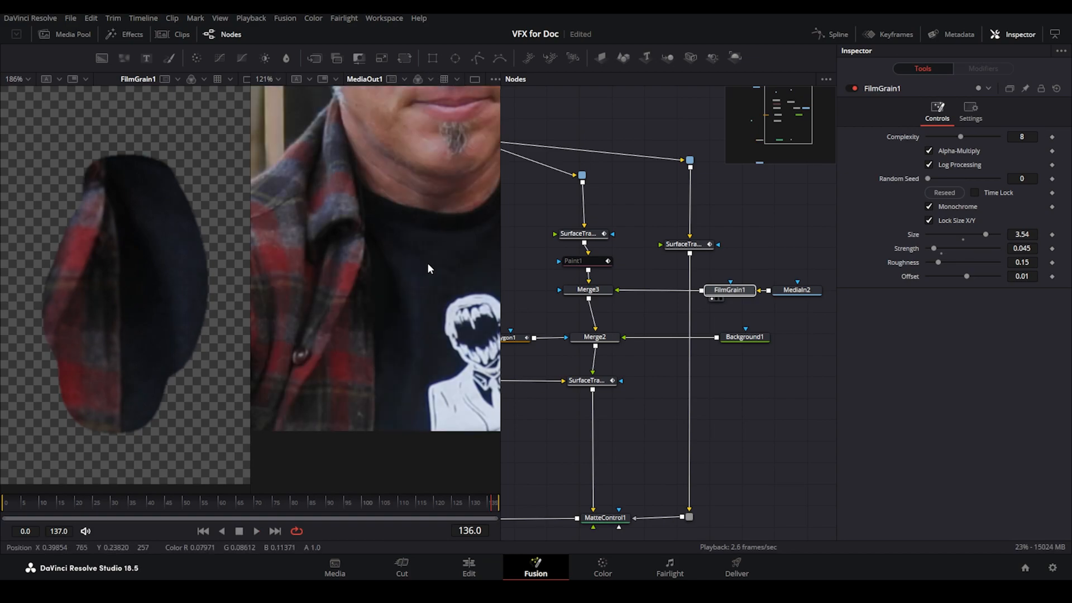
pyautogui.press('space')
pyautogui.scroll(2, 427, 294)
pyautogui.scroll(-2, 408, 307)
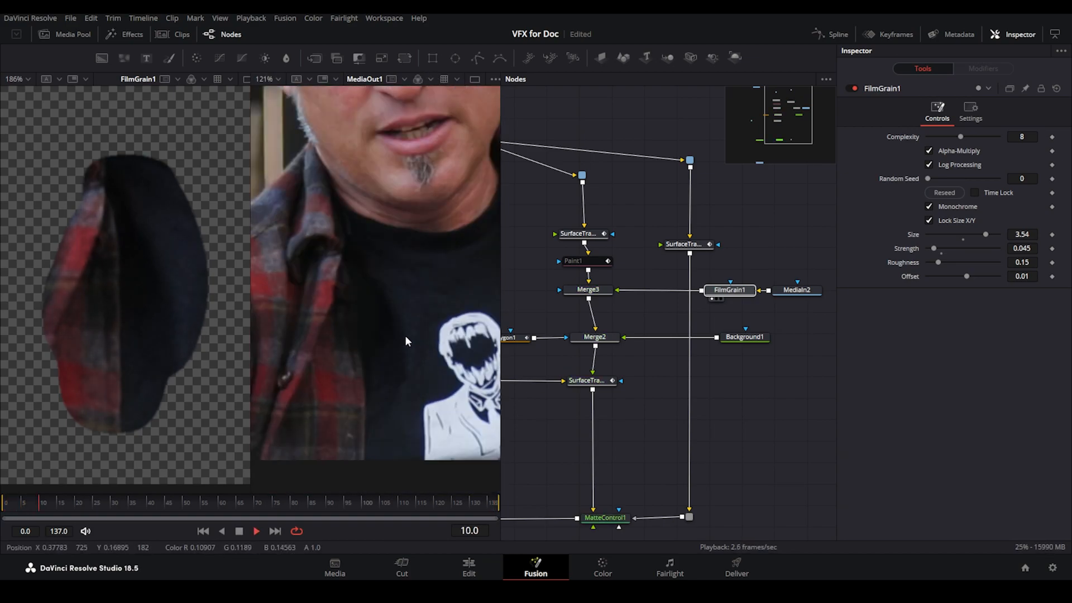
pyautogui.press('space')
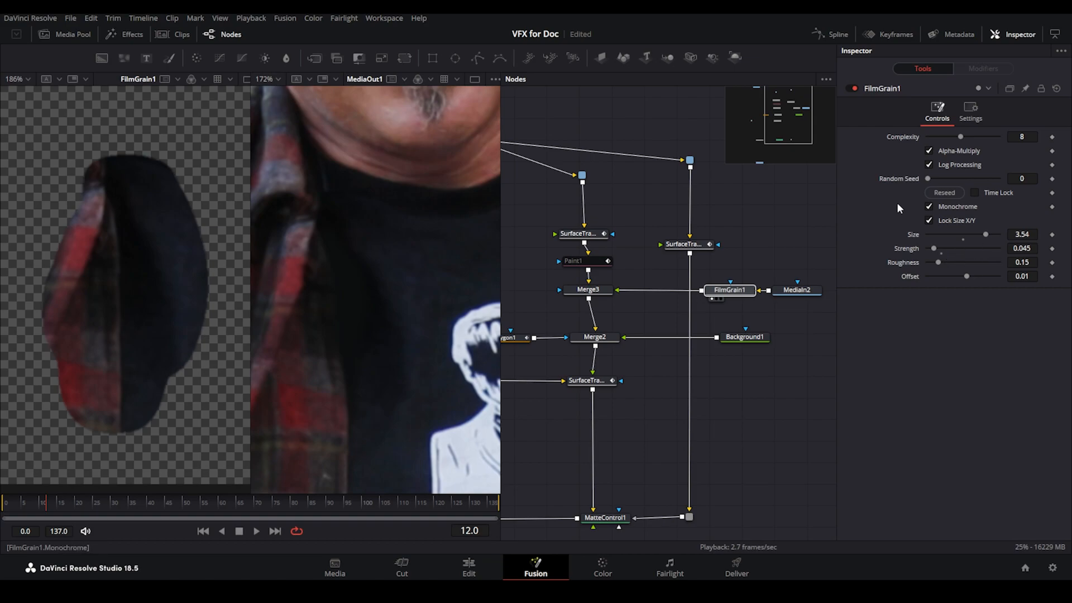
# Step: Reduce the film grain's size to 2.973 and its strength to 0.013
pyautogui.moveTo(1021, 234); pyautogui.dragTo(1013, 234)
pyautogui.scroll(-1, 438, 293)
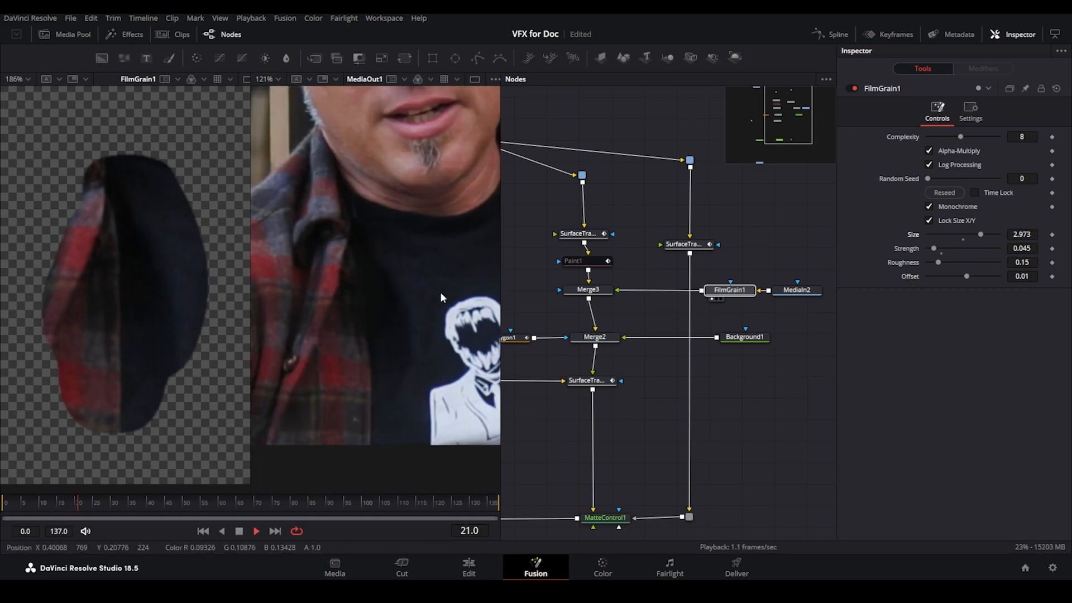
pyautogui.press('space')
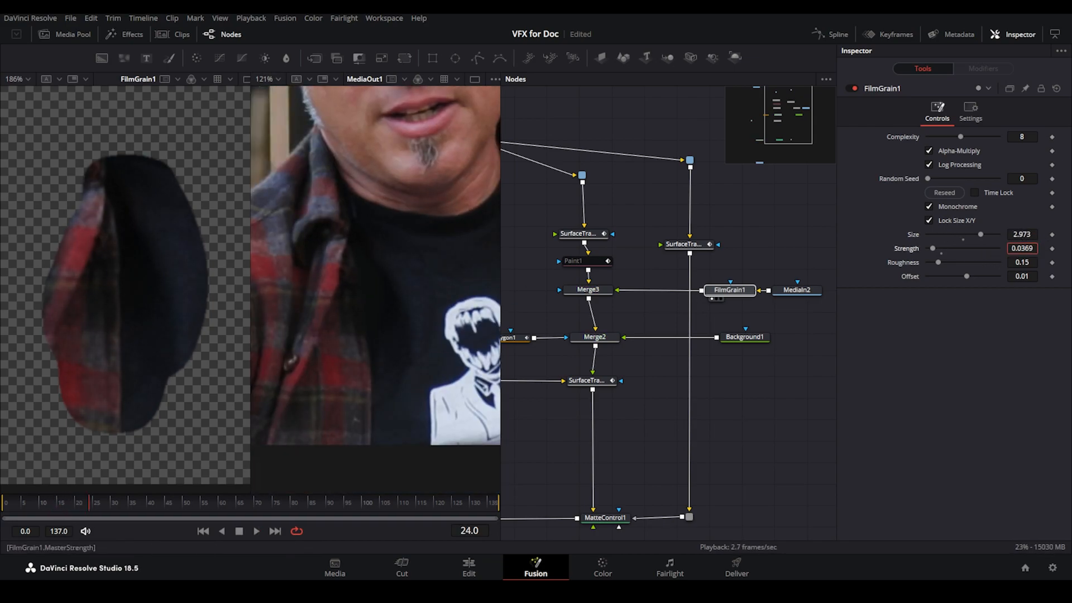
pyautogui.moveTo(1021, 249); pyautogui.dragTo(1017, 248)
pyautogui.press('space')
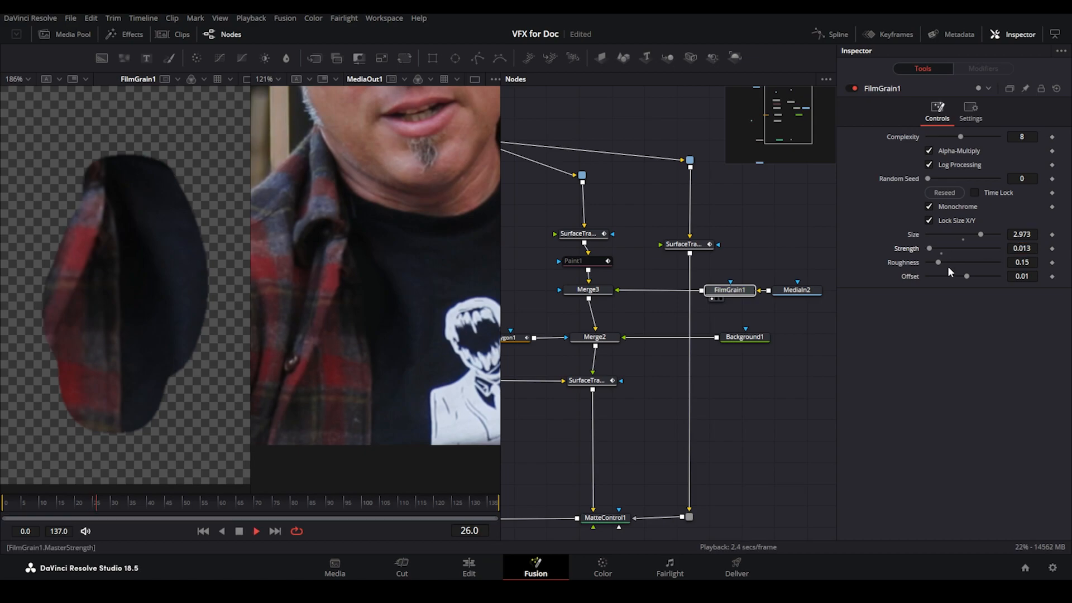
# Step: Check the adjusted grain in the final output during playback, both up close and wider, and save the project
pyautogui.scroll(1, 423, 293)
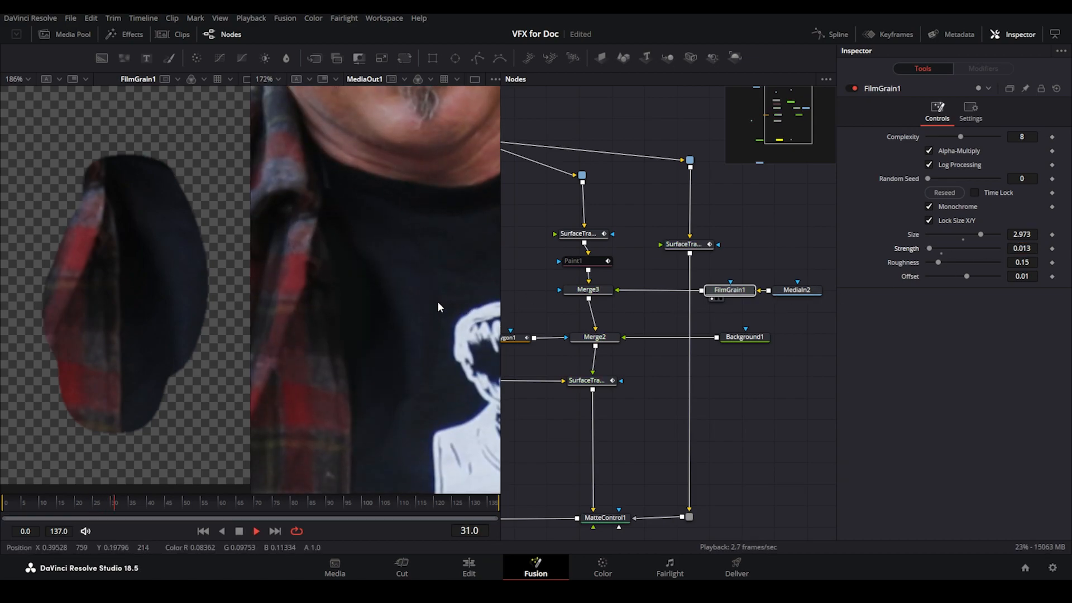
pyautogui.press('space')
pyautogui.scroll(-1, 438, 307)
pyautogui.press('space')
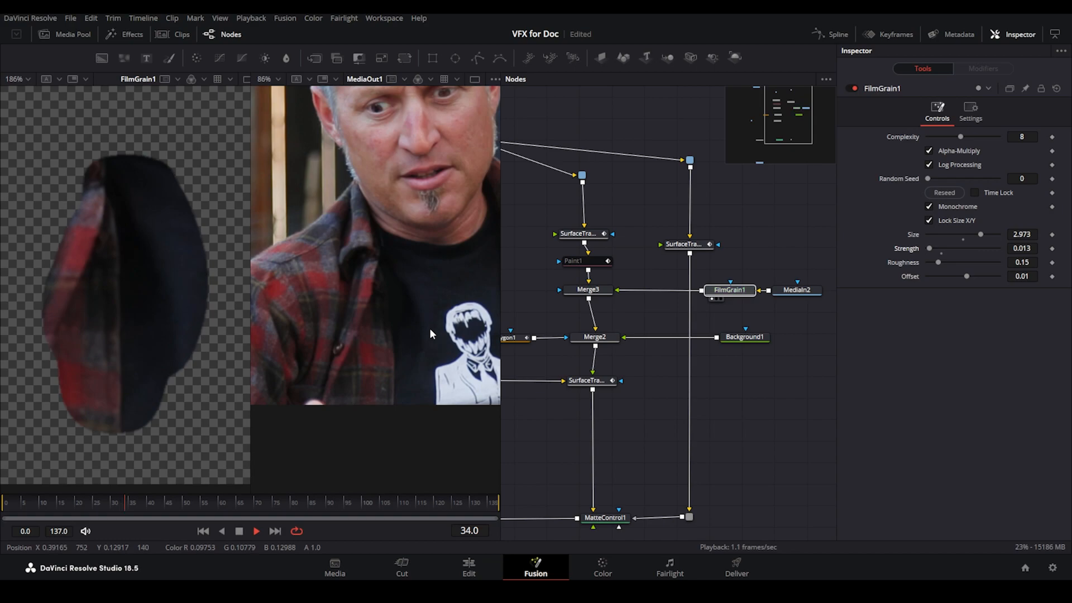
pyautogui.scroll(1, 424, 317)
pyautogui.hotkey('ctrl', 's')
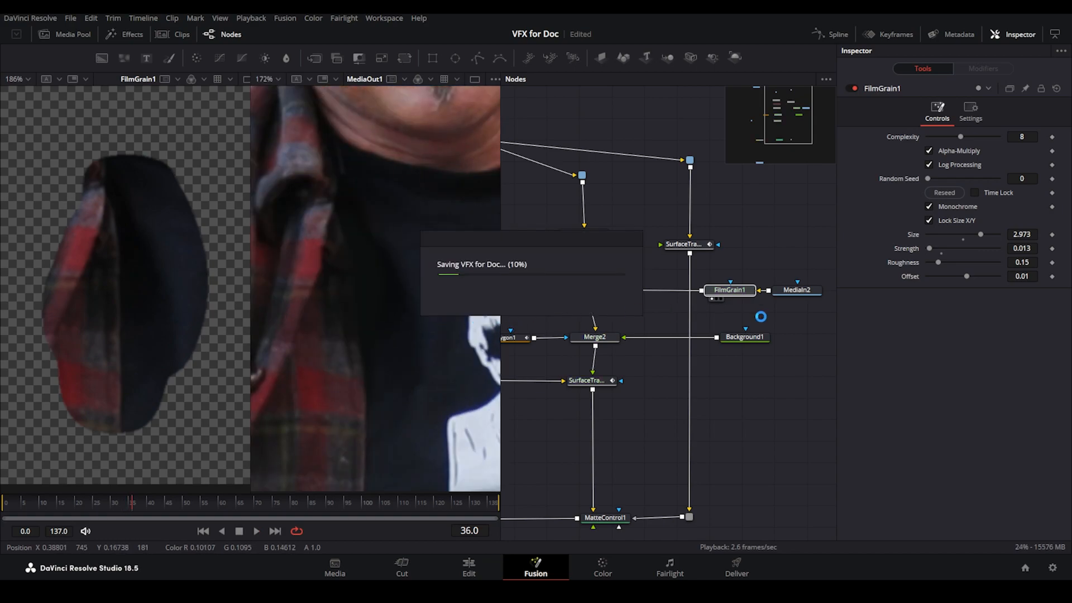
# Step: Add a Polygon mask node above MediaIn2 and draw a closed five-point shape inside the clean plate, spanning the jacket edge and black shirt
pyautogui.moveTo(784, 307); pyautogui.dragTo(721, 316)
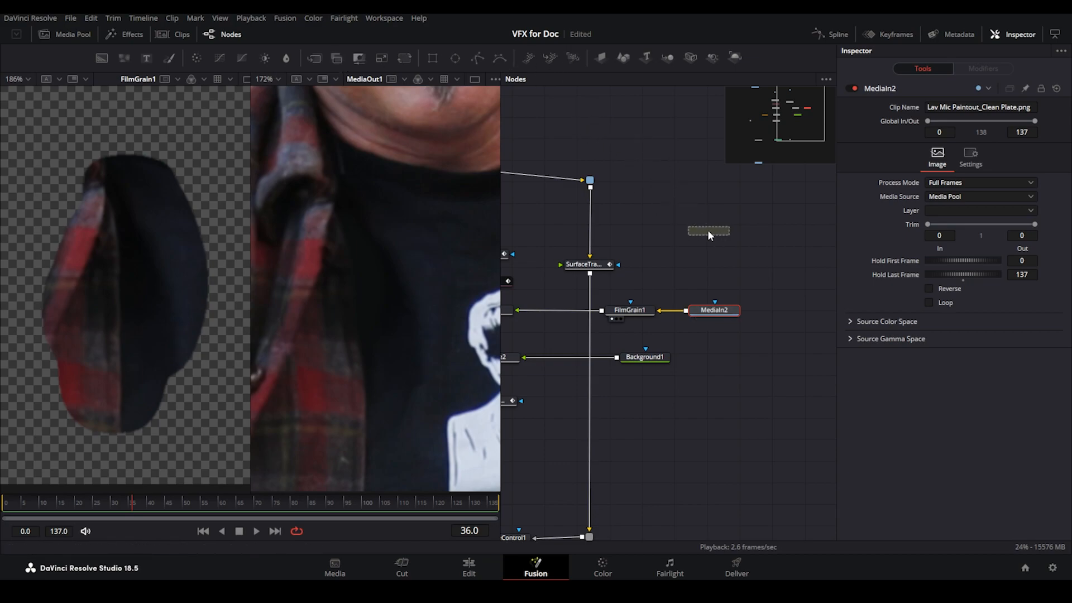
pyautogui.click(708, 230)
pyautogui.click(166, 209)
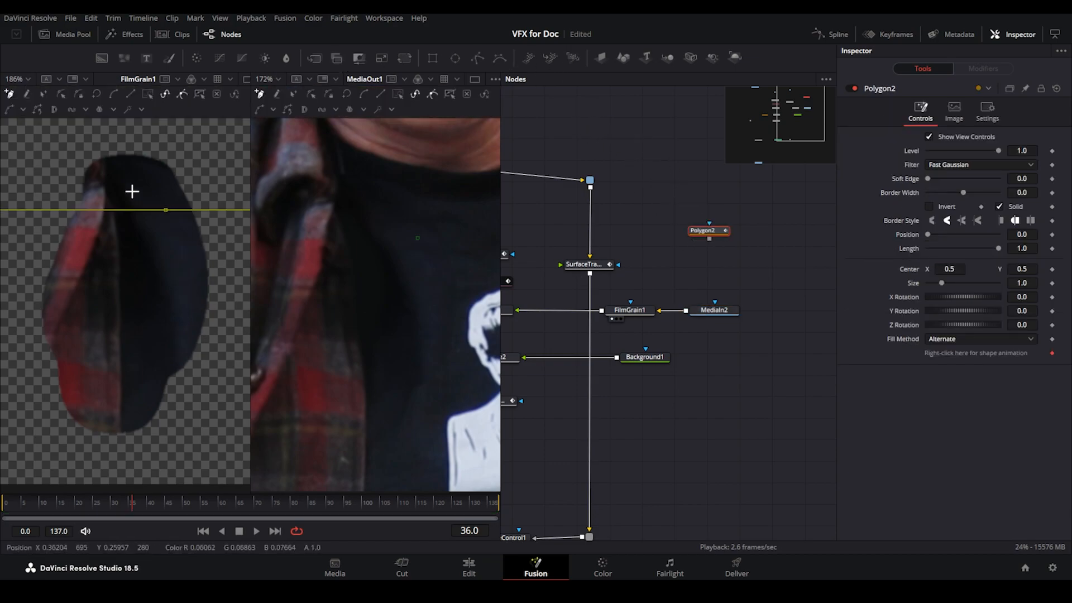
pyautogui.moveTo(96, 192); pyautogui.dragTo(83, 223)
pyautogui.moveTo(86, 305); pyautogui.dragTo(119, 408)
pyautogui.moveTo(175, 345); pyautogui.dragTo(178, 303)
pyautogui.moveTo(168, 212); pyautogui.dragTo(178, 242)
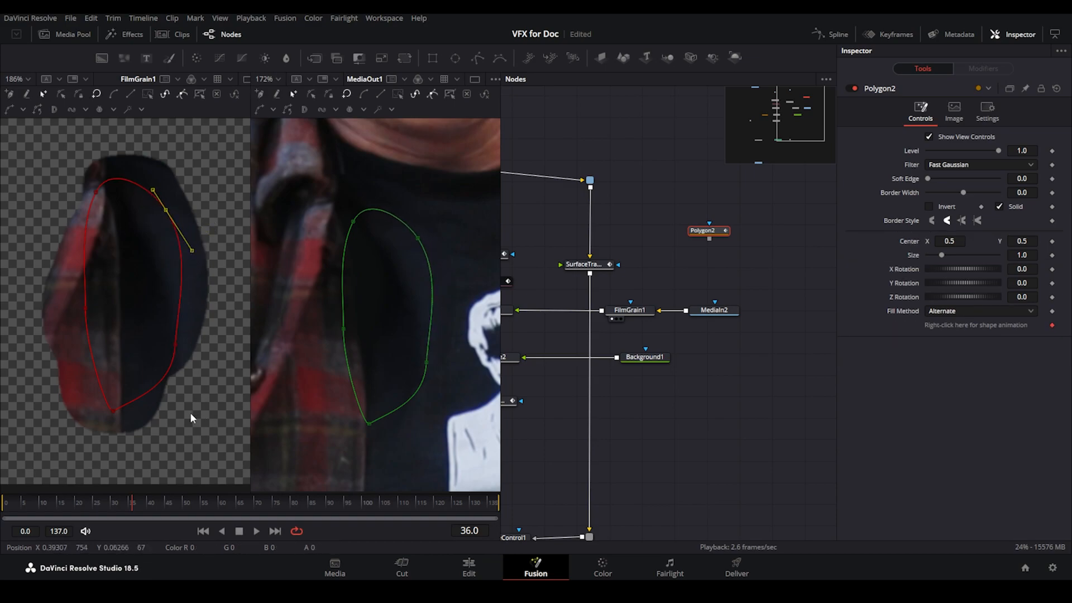
pyautogui.moveTo(112, 412); pyautogui.dragTo(108, 410)
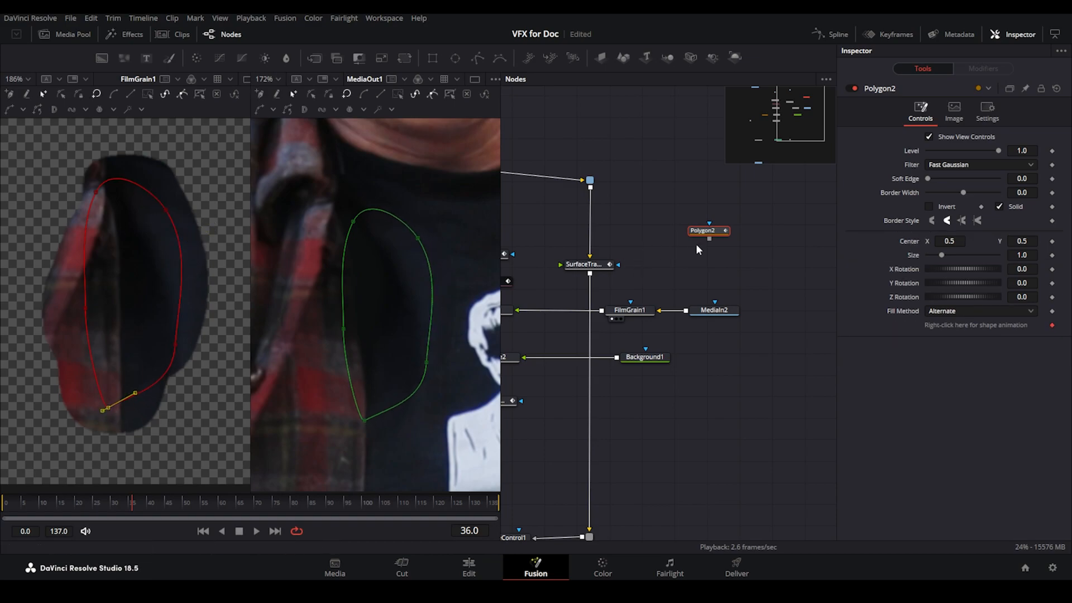
# Step: Connect the new polygon to MediaIn2 as its mask and set the polygon's soft edge to 0.011
pyautogui.moveTo(708, 241); pyautogui.dragTo(714, 302)
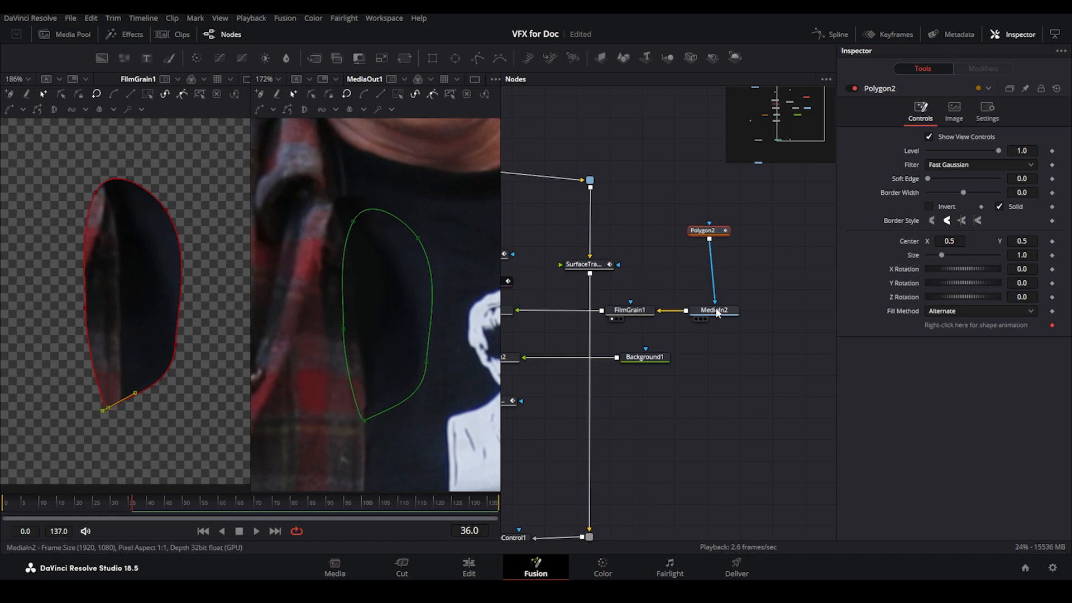
pyautogui.moveTo(720, 231); pyautogui.dragTo(725, 228)
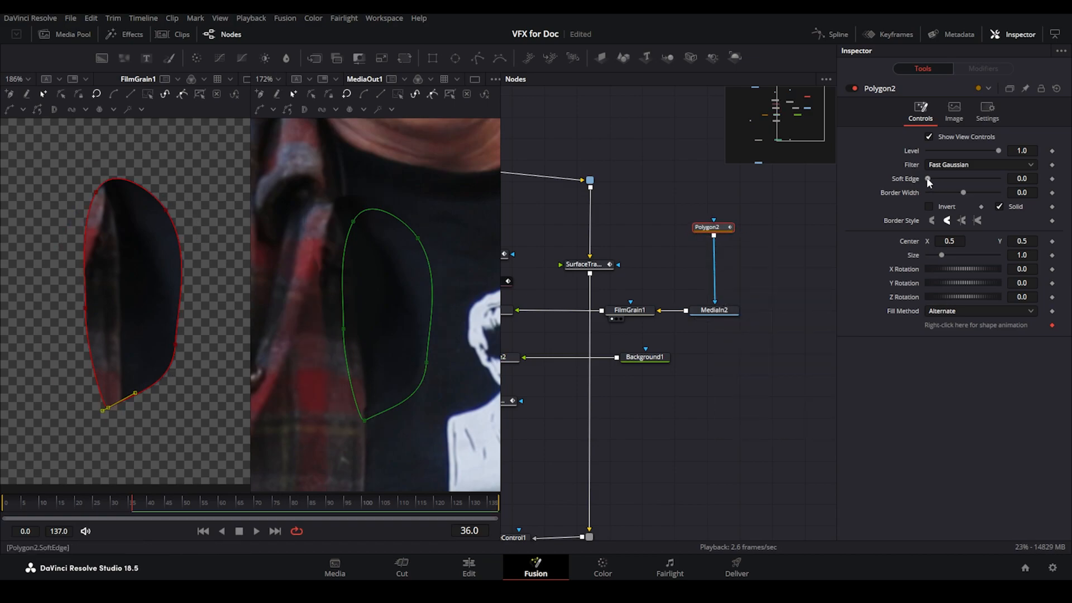
pyautogui.moveTo(925, 176); pyautogui.dragTo(929, 176)
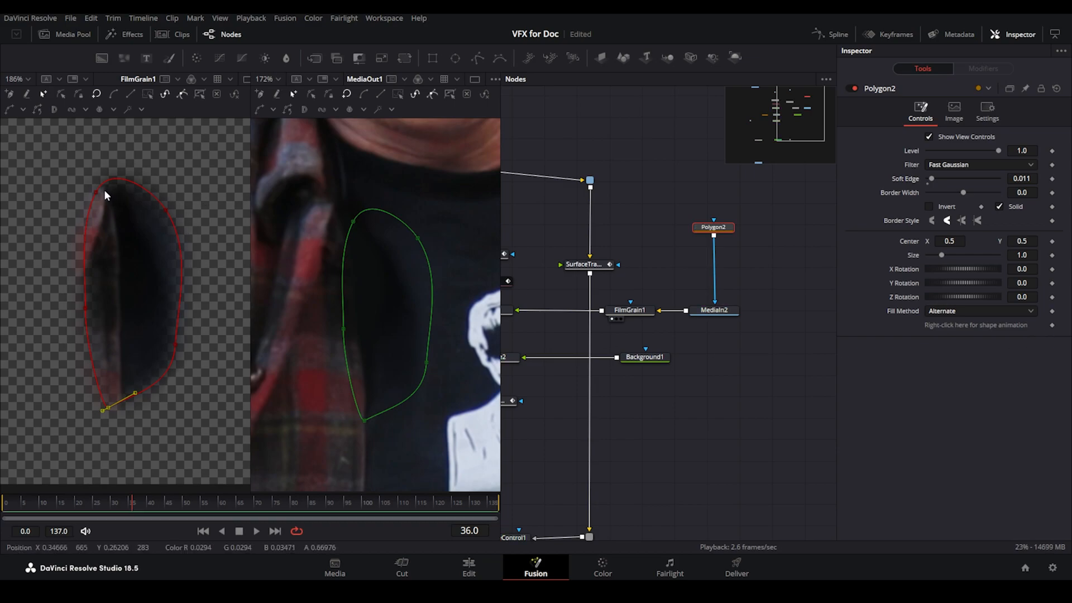
# Step: Widen the polygon mask by moving its two points on the jacket side outward, and save the project
pyautogui.moveTo(96, 192); pyautogui.dragTo(85, 191)
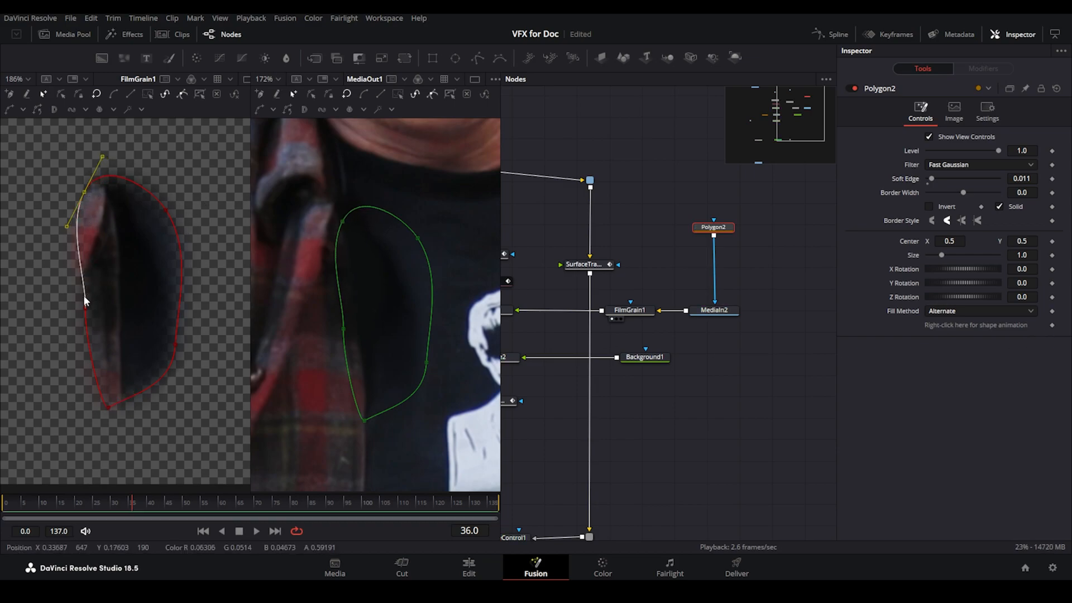
pyautogui.moveTo(85, 307); pyautogui.dragTo(68, 307)
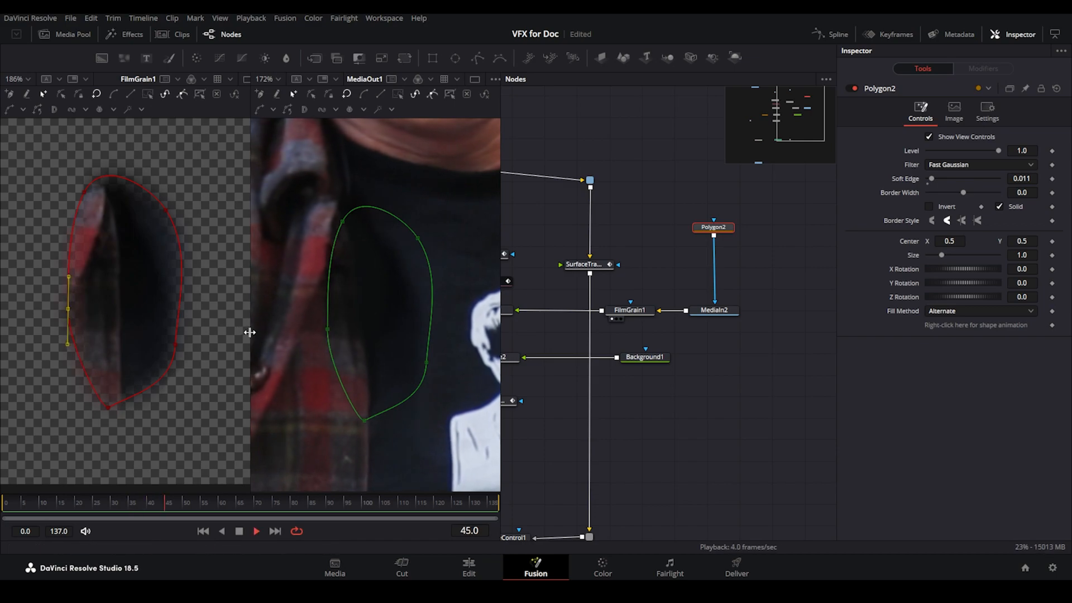
pyautogui.hotkey('ctrl', 's')
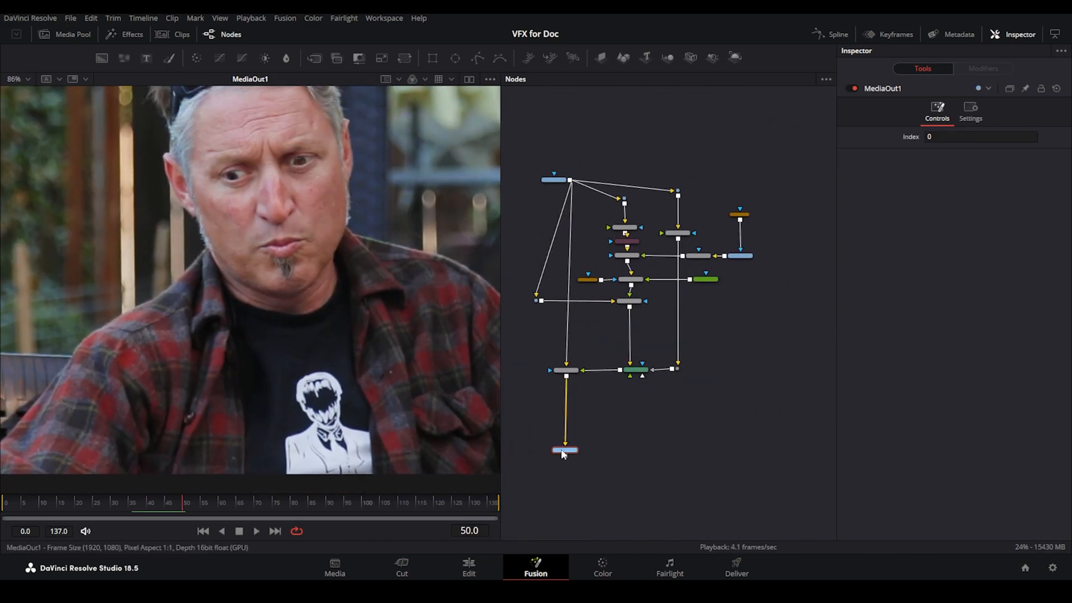
# Step: Compare MediaOut1 with the original MediaIn1 in a split wipe and play back the final output up close
pyautogui.click(46, 79)
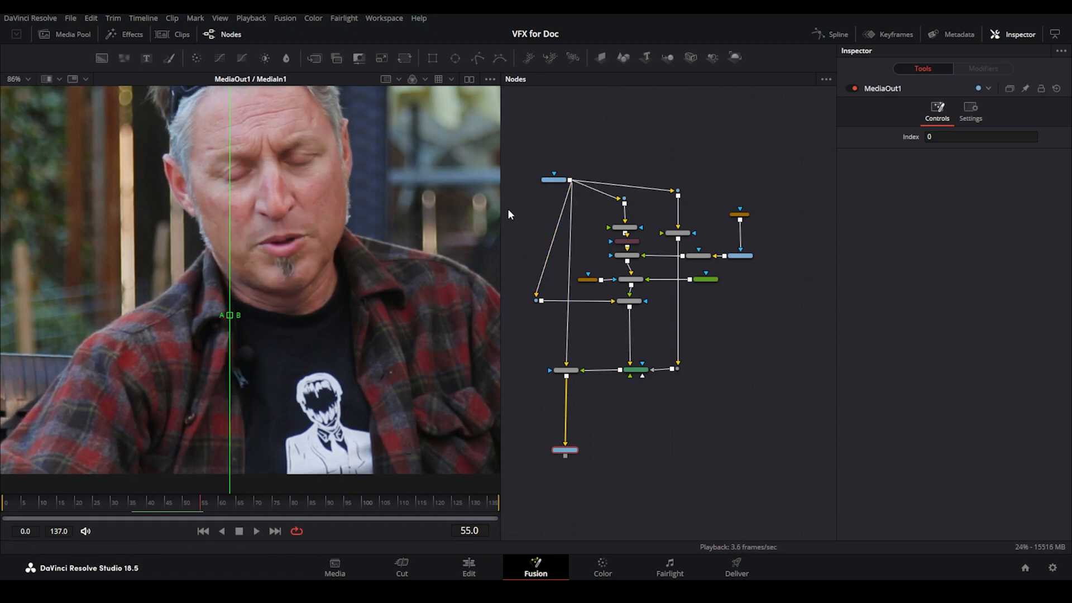
pyautogui.scroll(2, 230, 337)
pyautogui.moveTo(275, 299); pyautogui.dragTo(303, 352)
pyautogui.press('space')
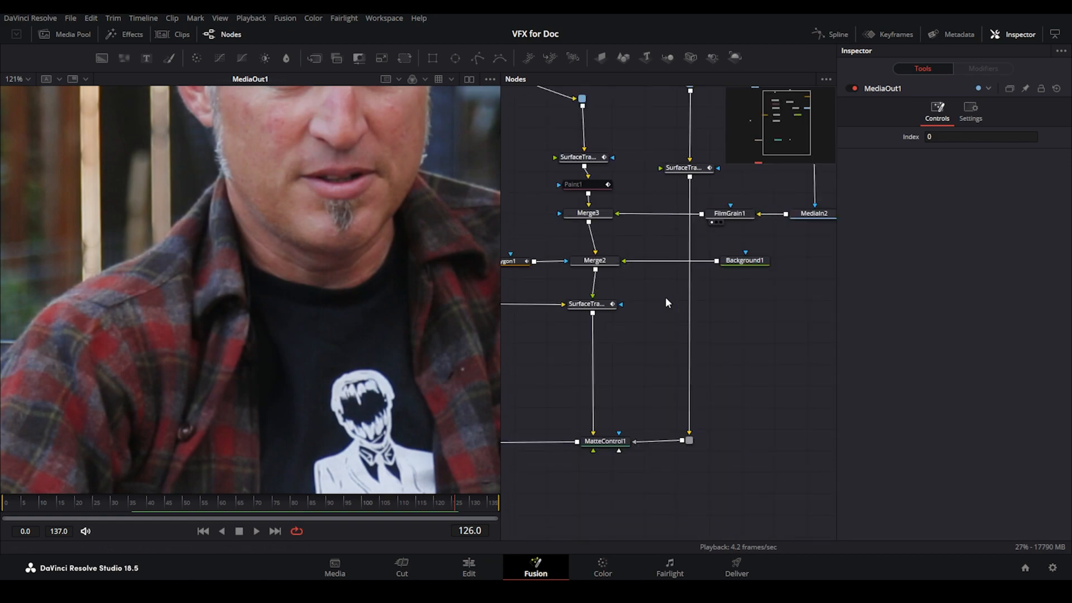
# Step: Rename the Merge2 node as Solid_Shadow and the surface tracker below it as Unwarp_Surface_Track
pyautogui.scroll(2, 649, 279)
pyautogui.click(621, 269)
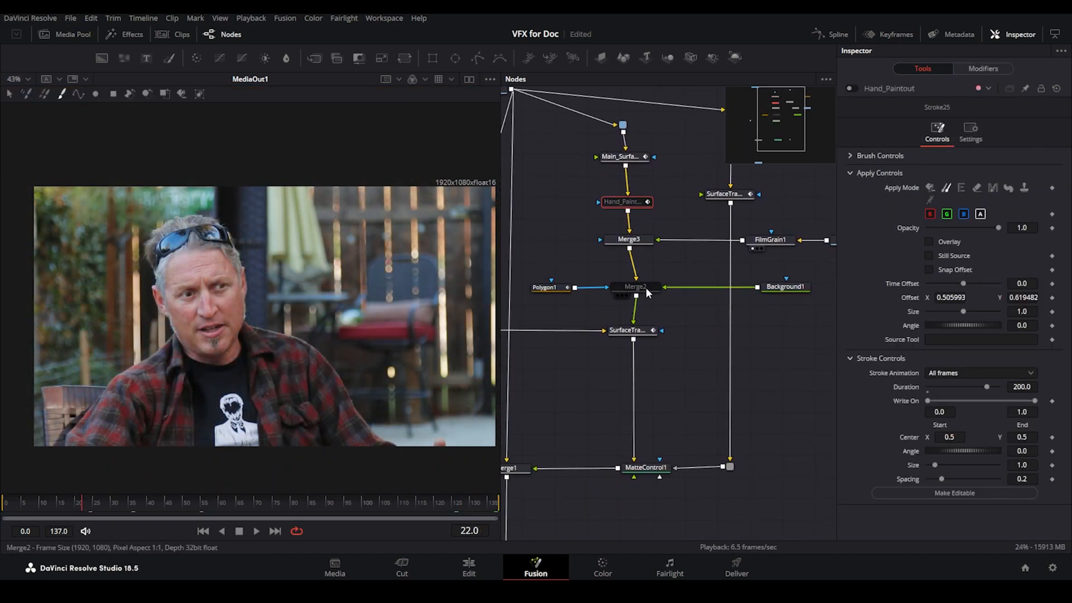
pyautogui.press('F2')
pyautogui.write('Solid_Shadow')
pyautogui.press('Return')
pyautogui.click(646, 331)
pyautogui.press('F2')
pyautogui.write('Unwarp_Surface_Track')
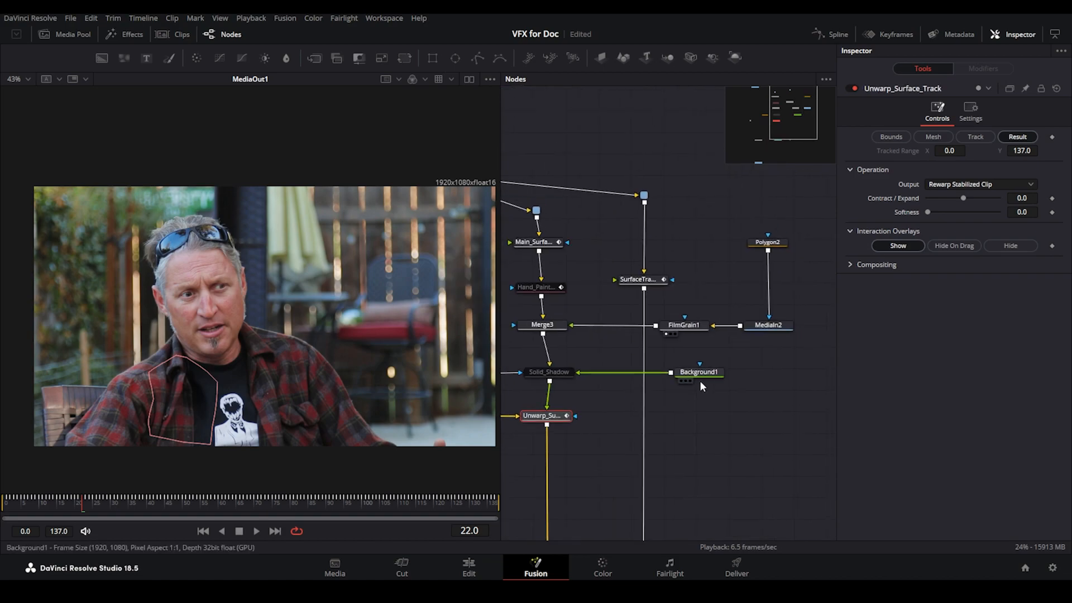